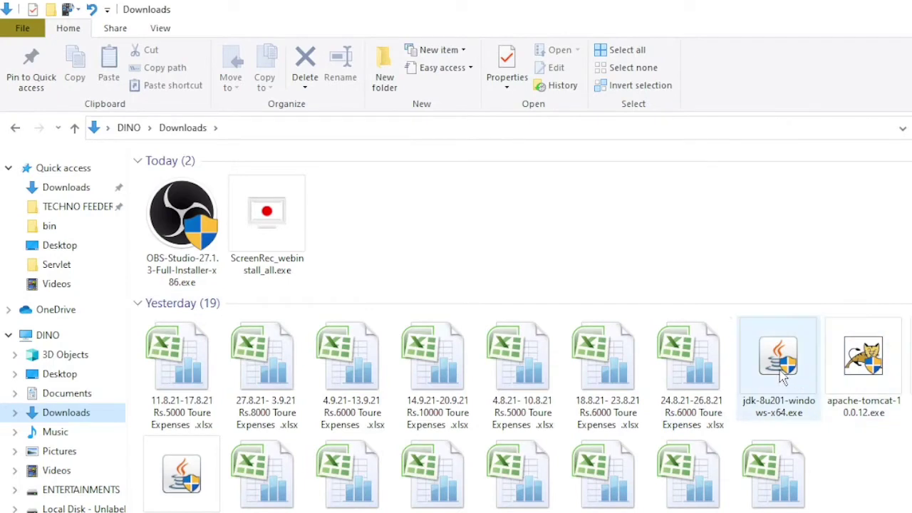
# Step: Run the jdk-8u201-windows-x64.exe installer from Downloads and start installing the JDK with the default features and folder
pyautogui.click(789, 375)
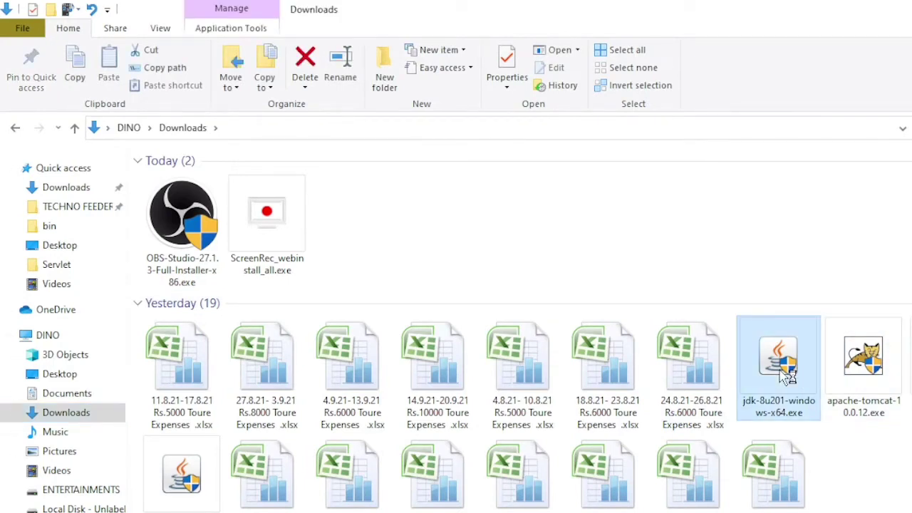
pyautogui.doubleClick(788, 374)
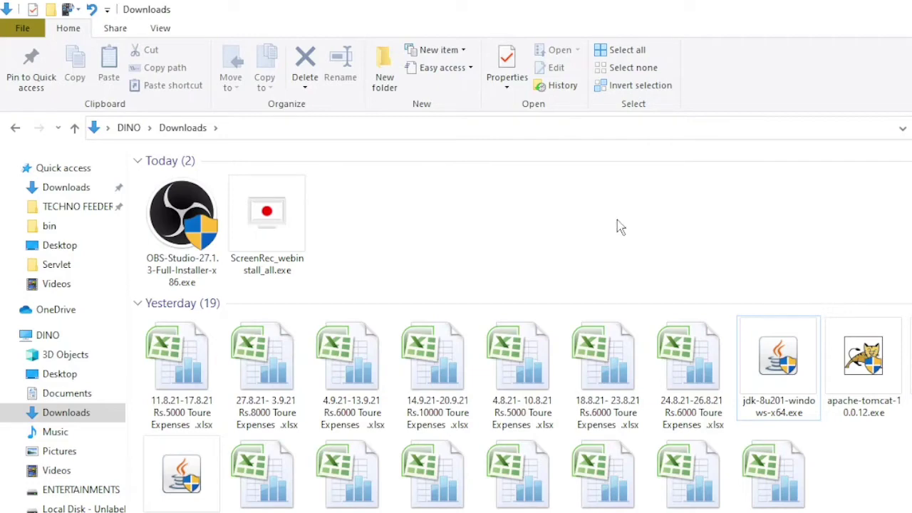
pyautogui.doubleClick(771, 377)
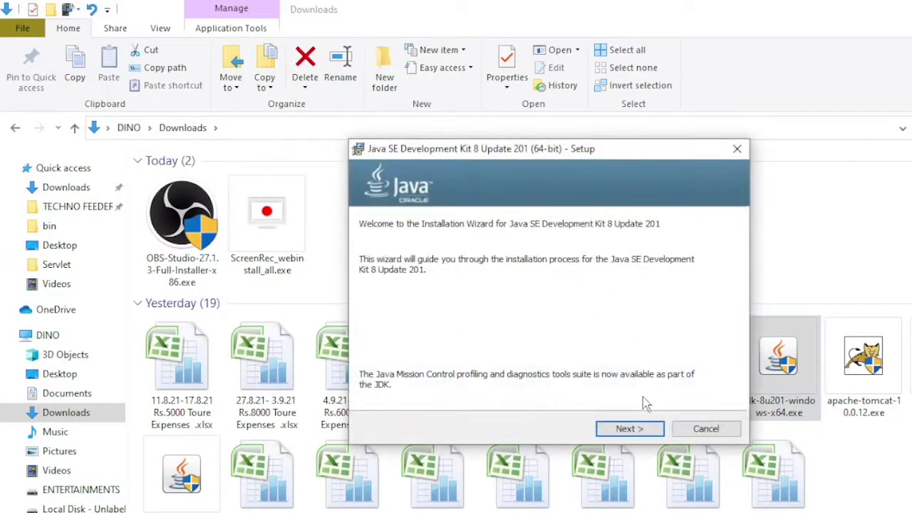
pyautogui.click(629, 431)
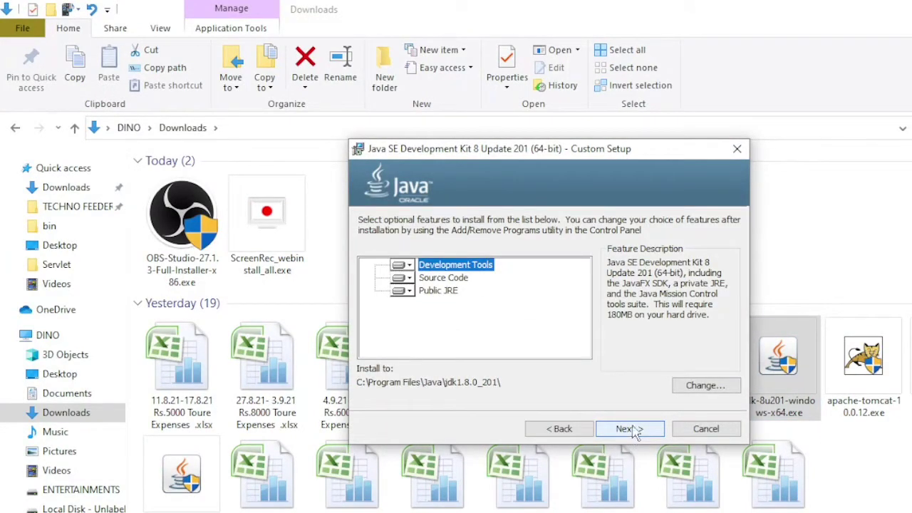
pyautogui.click(630, 430)
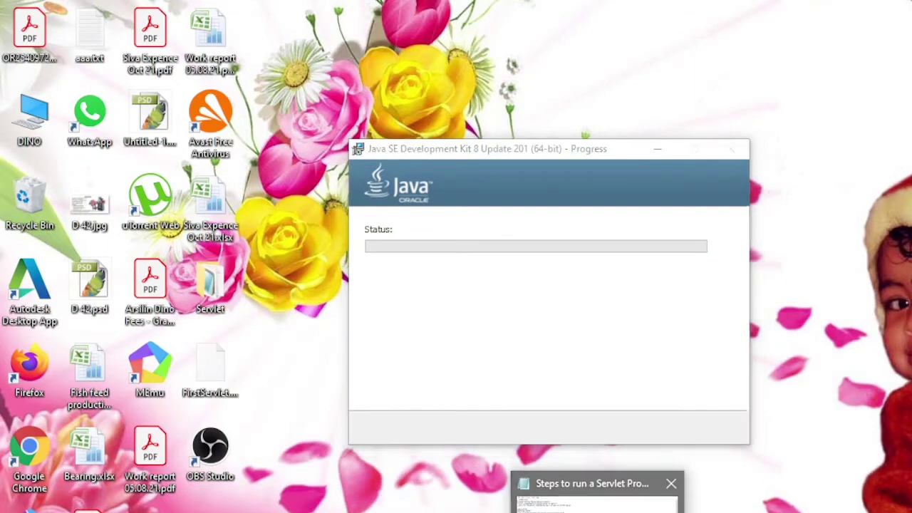
# Step: Review the Steps to run a Servlet Program notes in Notepad, focusing on the Install Java item
pyautogui.click(597, 506)
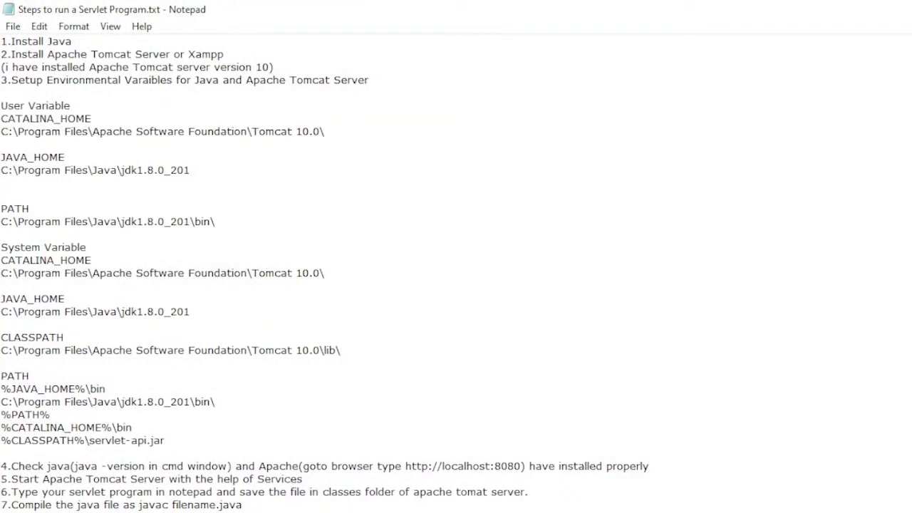
pyautogui.scroll(-3, 324, 274)
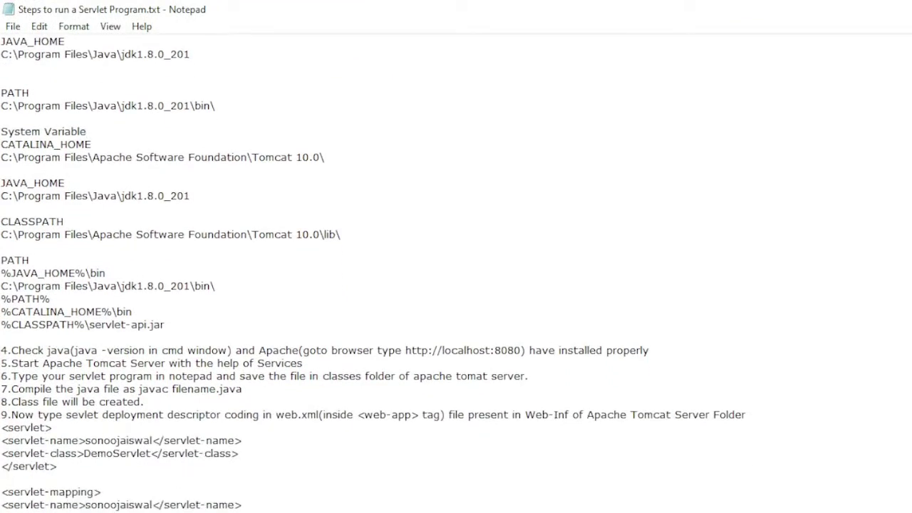
pyautogui.scroll(3, 374, 274)
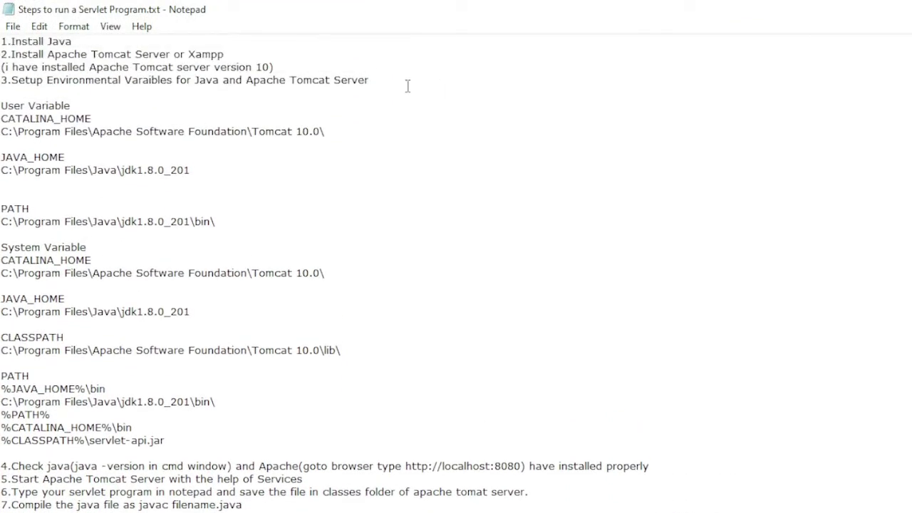
pyautogui.doubleClick(67, 41)
pyautogui.click(80, 40)
pyautogui.moveTo(80, 40); pyautogui.dragTo(2, 41)
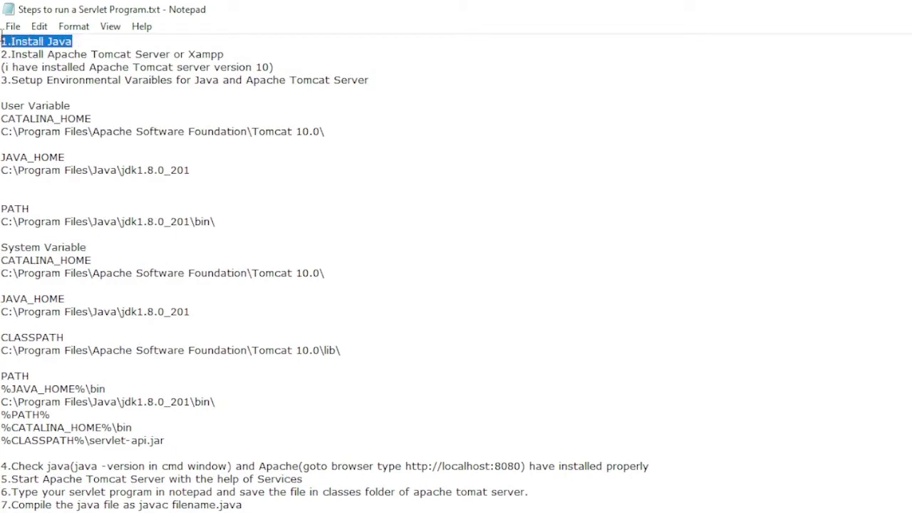
pyautogui.click(81, 38)
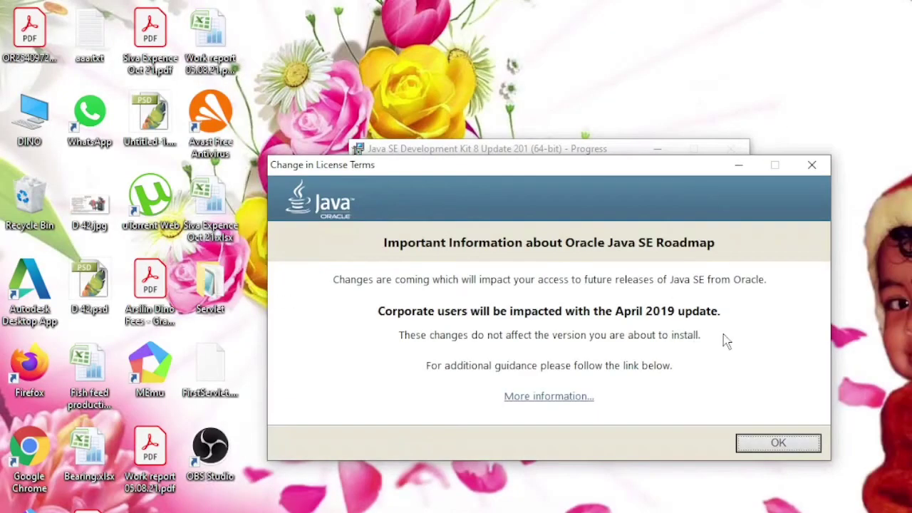
# Step: Accept the Java license notice, install the JRE to its default destination folder, and close the completed JDK setup
pyautogui.click(784, 444)
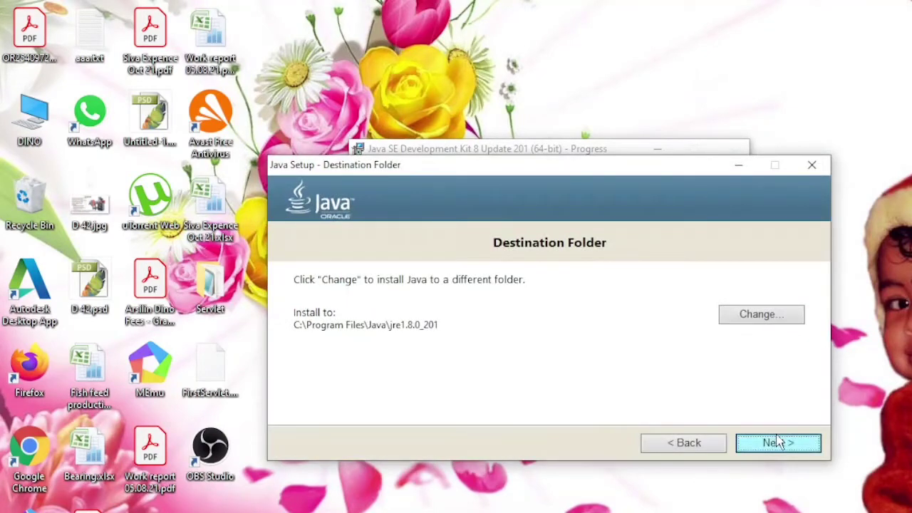
pyautogui.click(782, 445)
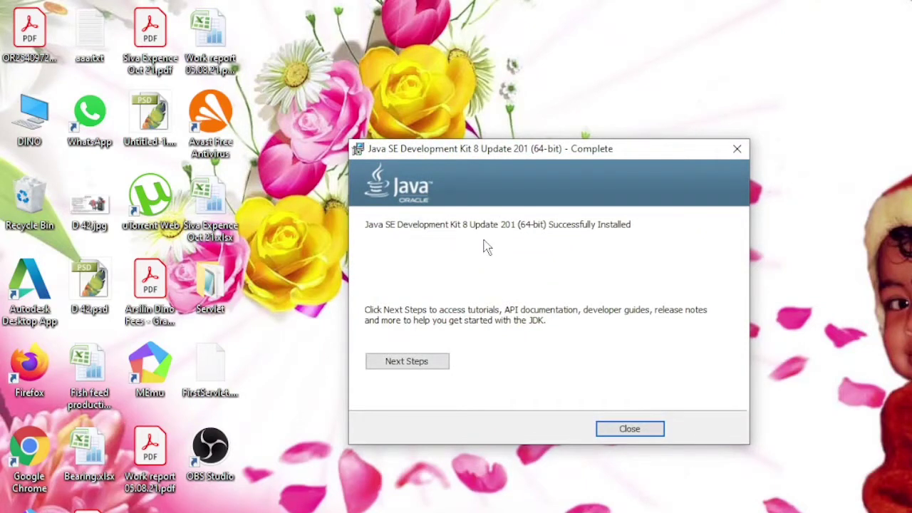
pyautogui.click(621, 432)
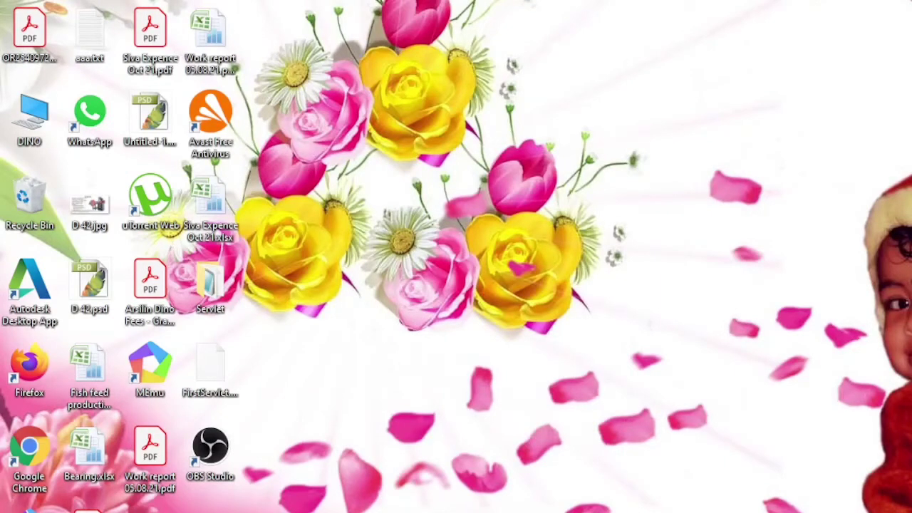
# Step: Open a single Command Prompt as administrator and change to the root of the C: drive with cd\
pyautogui.press('super')
pyautogui.write('cmd')
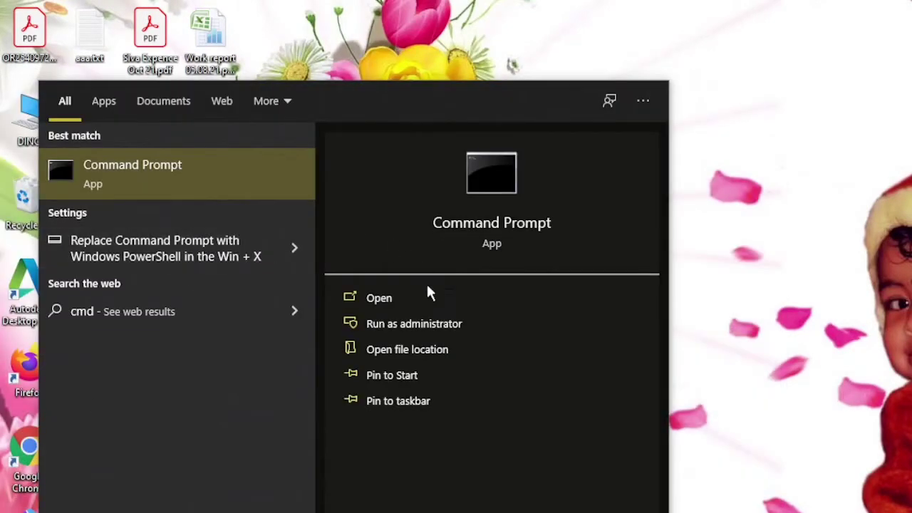
pyautogui.click(430, 323)
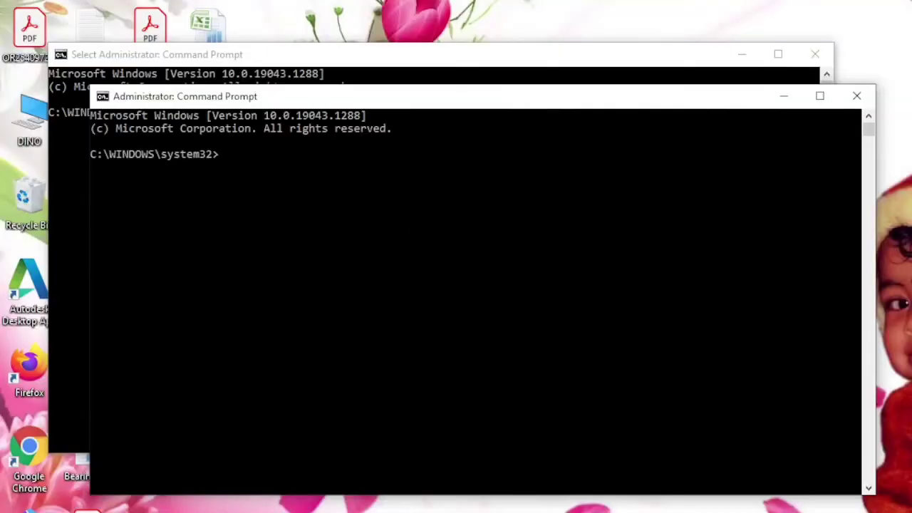
pyautogui.click(860, 95)
pyautogui.write('cd\\')
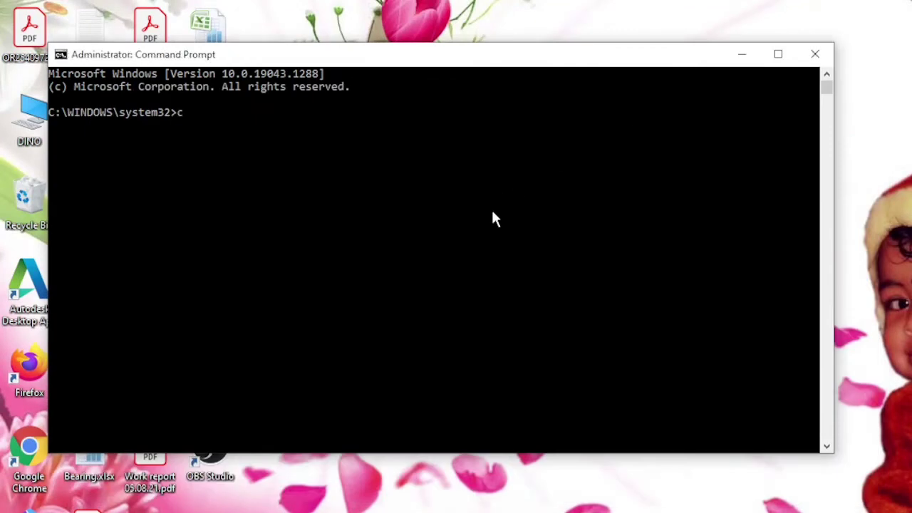
pyautogui.press('Return')
# Step: Check the installed Java version with java -version, then close the Command Prompt
pyautogui.write('java -v')
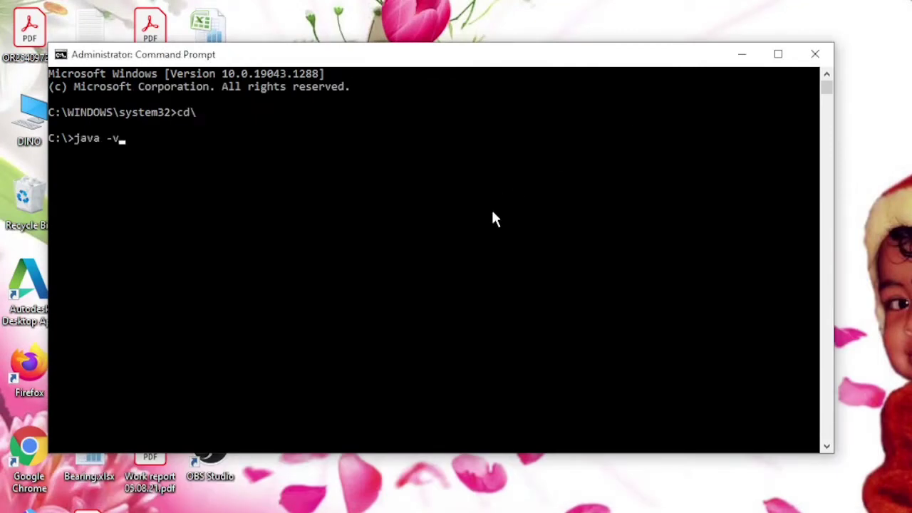
pyautogui.write('ersion')
pyautogui.press('Return')
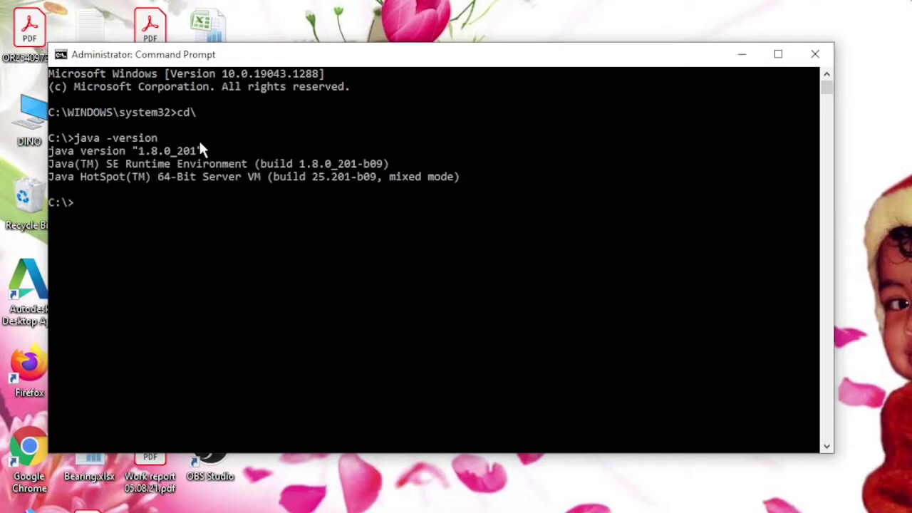
pyautogui.doubleClick(189, 151)
pyautogui.click(185, 152)
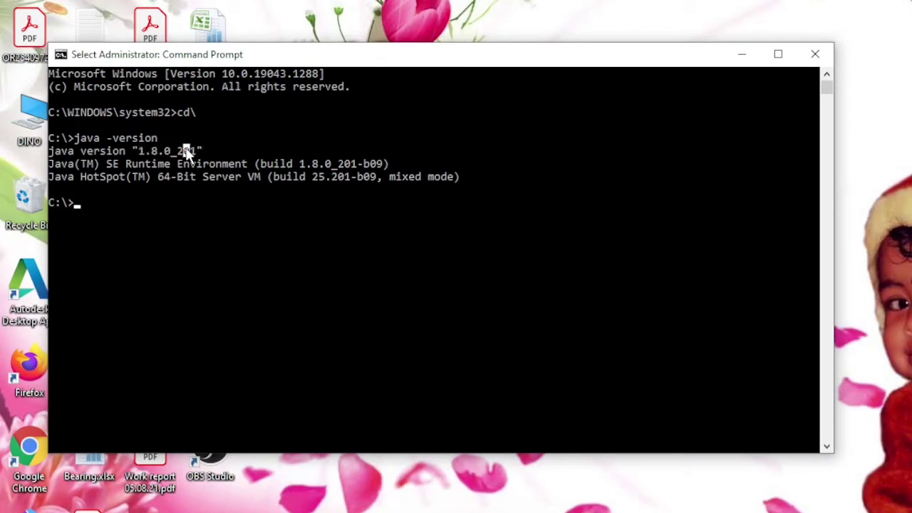
pyautogui.doubleClick(187, 152)
pyautogui.click(295, 253)
pyautogui.click(815, 56)
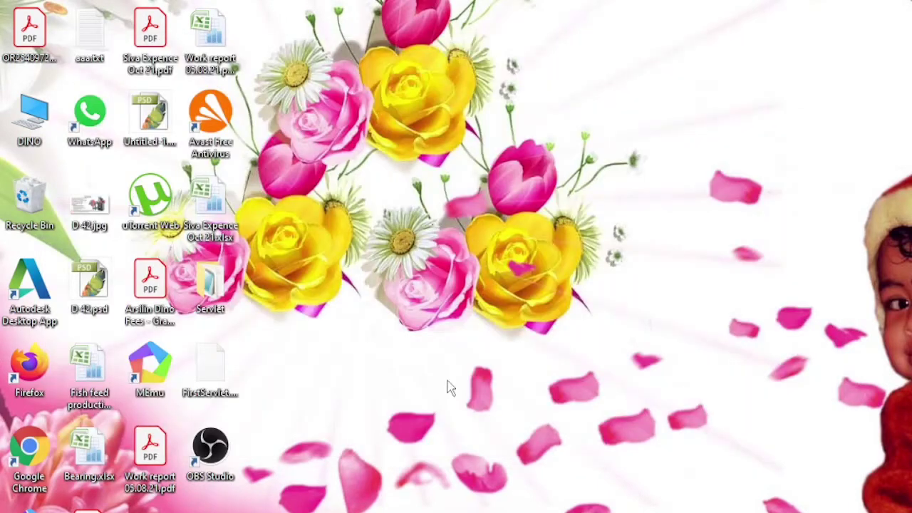
# Step: Return to the Downloads folder and launch the apache-tomcat-10.0.12.exe installer
pyautogui.moveTo(357, 510)
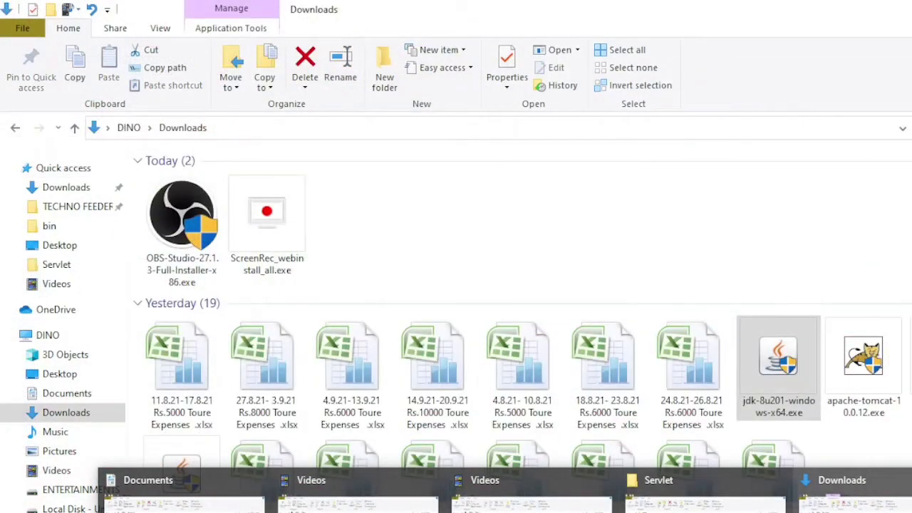
pyautogui.click(849, 499)
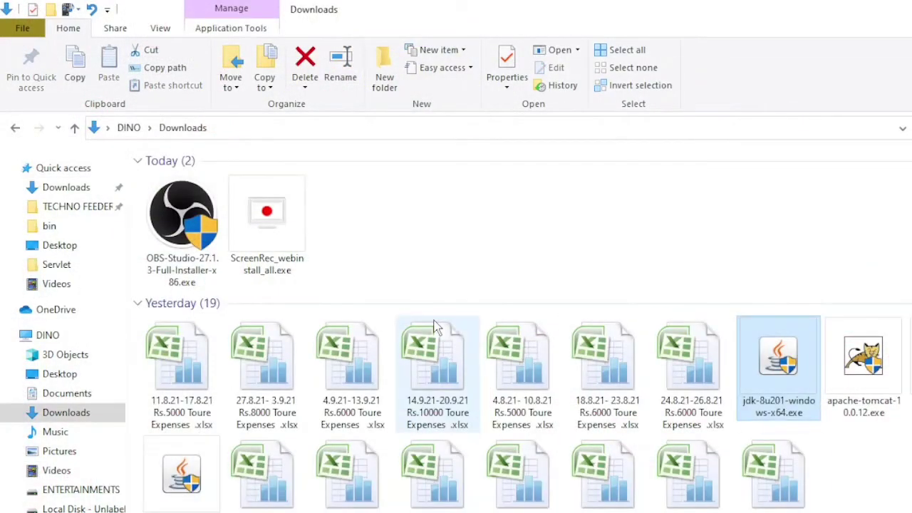
pyautogui.click(864, 383)
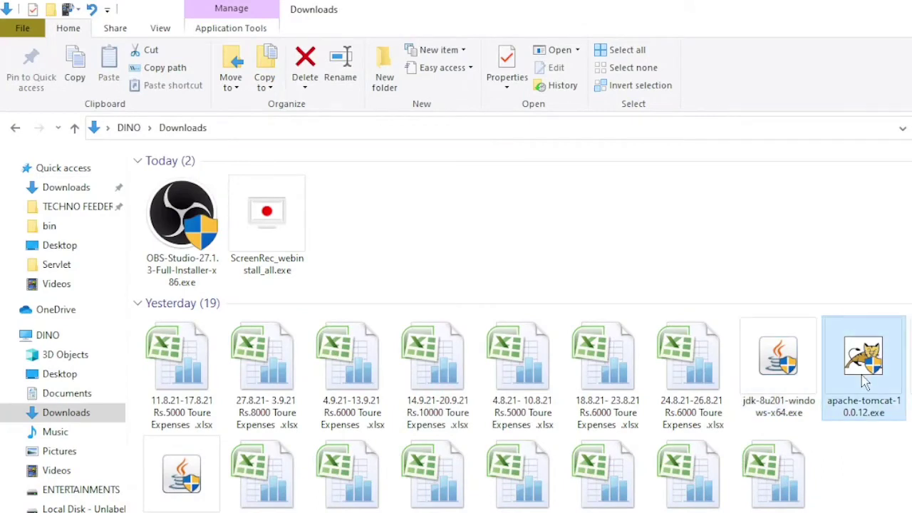
pyautogui.doubleClick(865, 382)
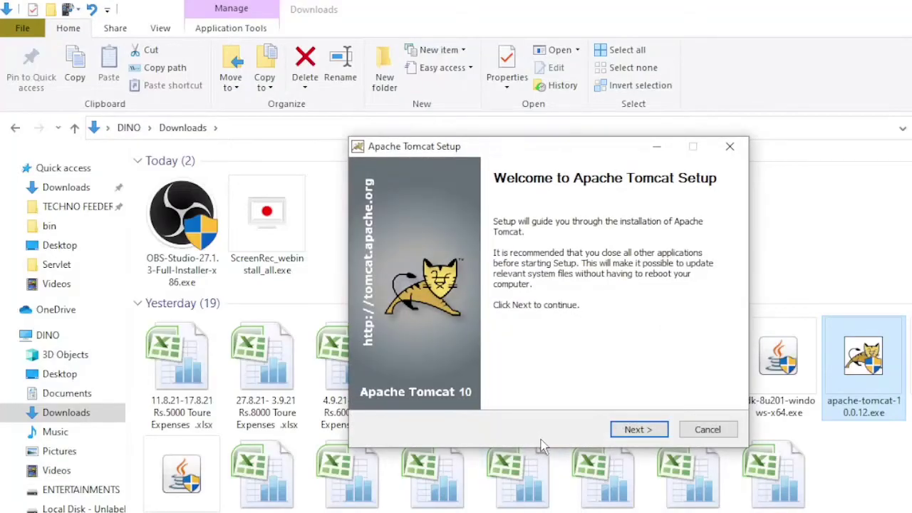
# Step: Review the Install Java and Install Apache Tomcat Server items in the Notepad notes, then return to the Tomcat setup
pyautogui.click(606, 499)
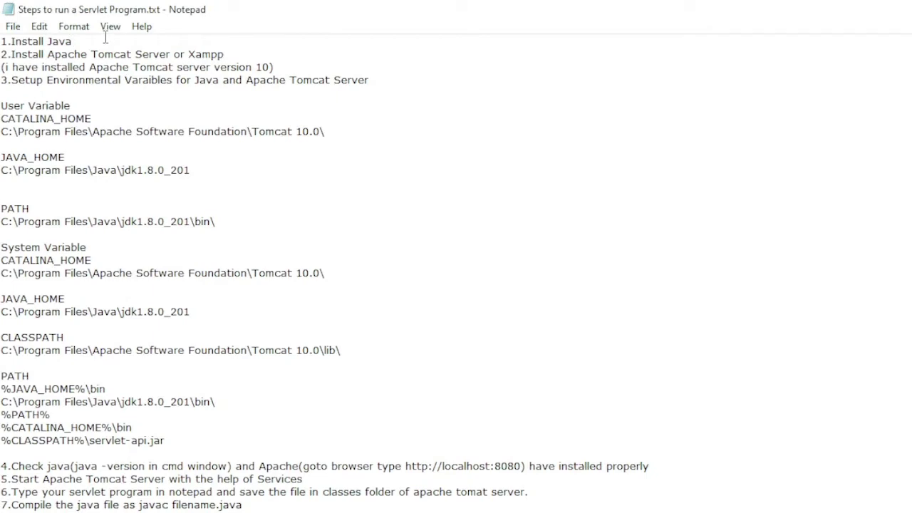
pyautogui.moveTo(105, 40); pyautogui.dragTo(1, 41)
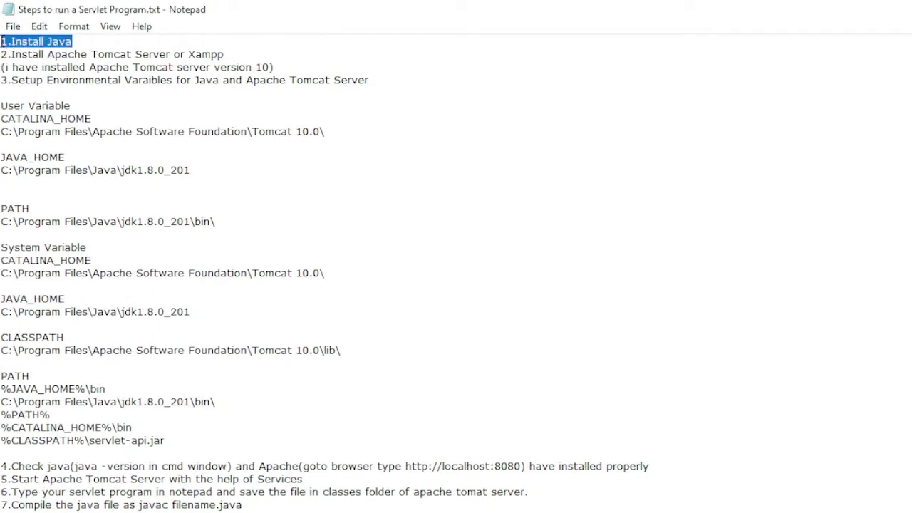
pyautogui.click(109, 42)
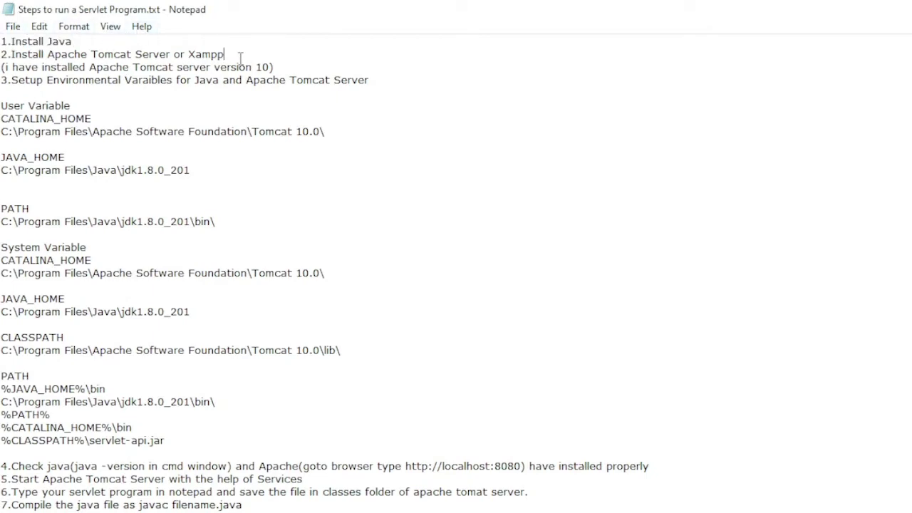
pyautogui.moveTo(241, 57); pyautogui.dragTo(3, 58)
pyautogui.click(398, 165)
pyautogui.moveTo(174, 55); pyautogui.dragTo(41, 64)
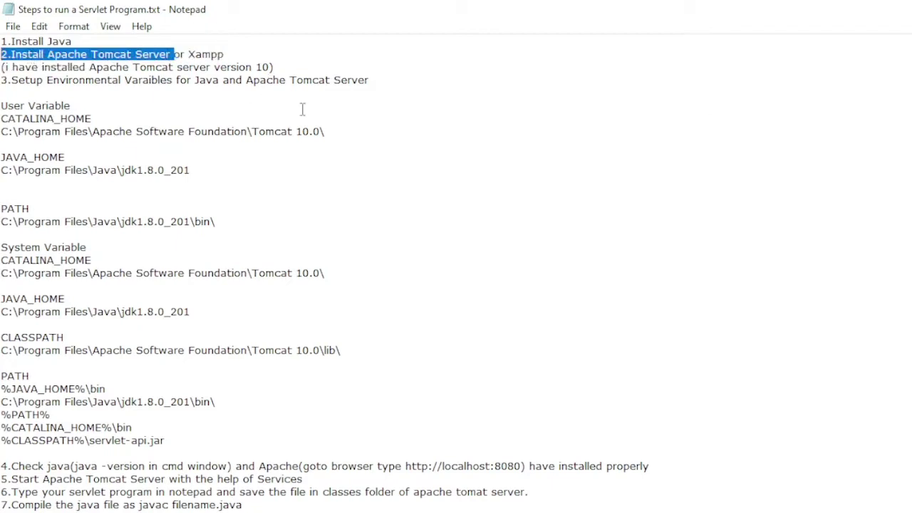
pyautogui.click(746, 151)
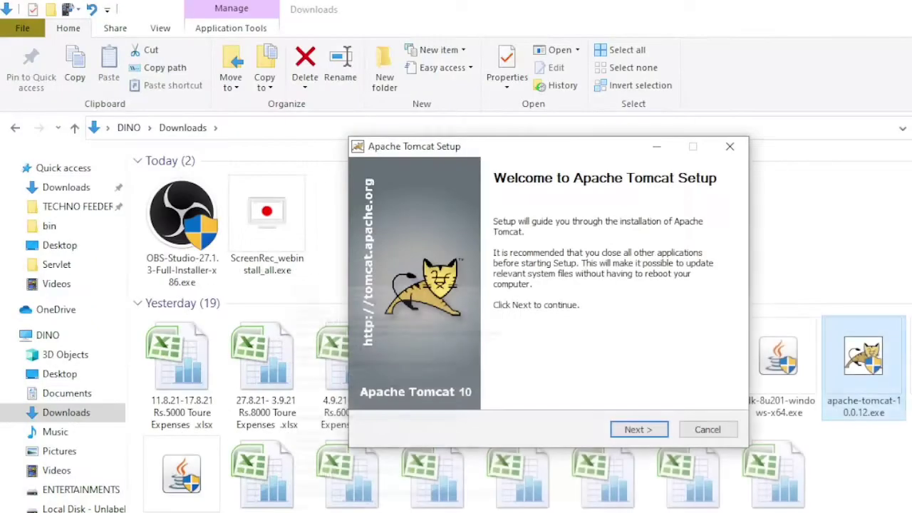
# Step: Accept the Tomcat license agreement, add the Host Manager and Examples components, and continue to the configuration options
pyautogui.click(636, 429)
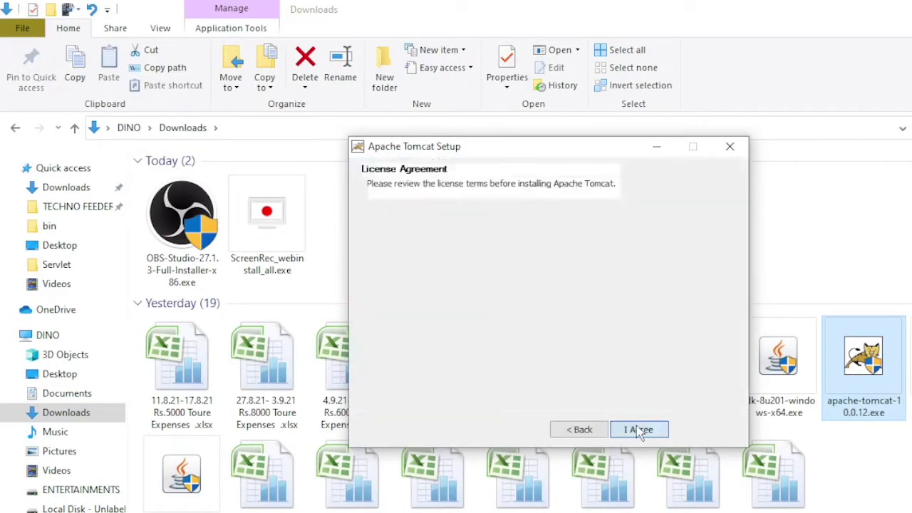
pyautogui.click(638, 431)
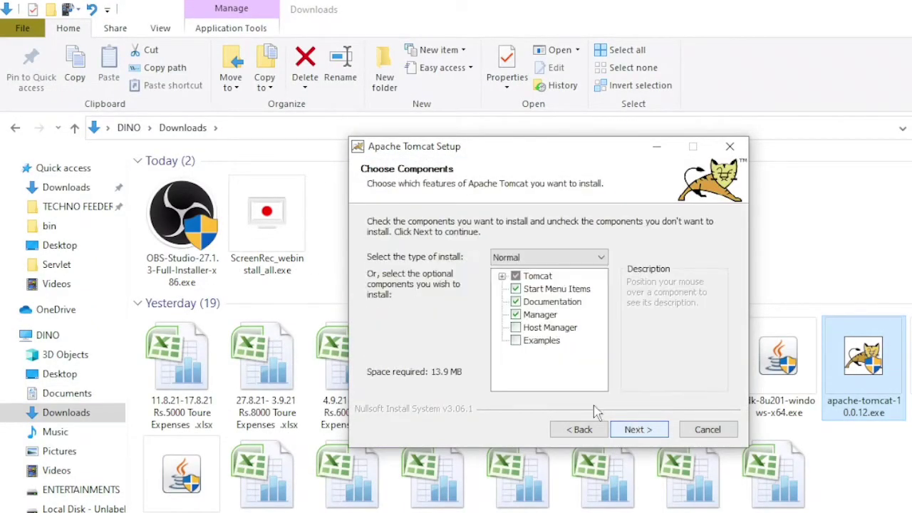
pyautogui.click(516, 327)
pyautogui.click(516, 341)
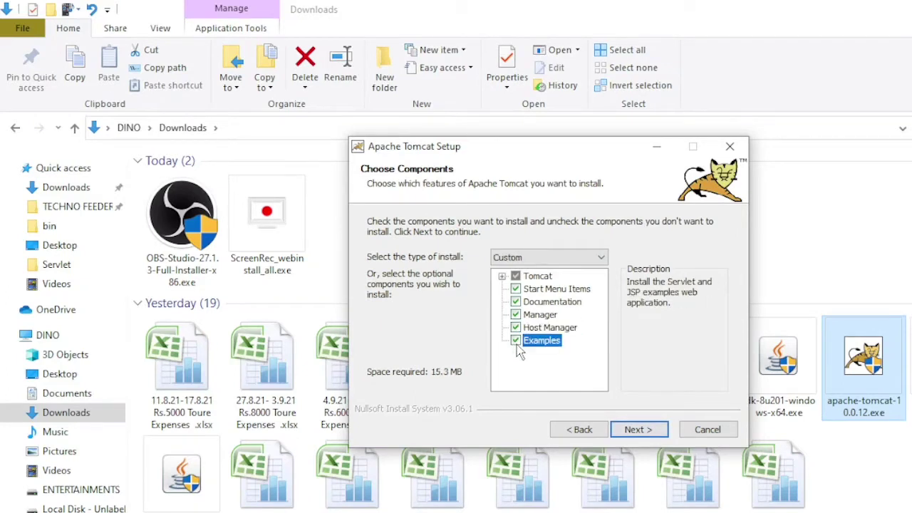
pyautogui.click(634, 429)
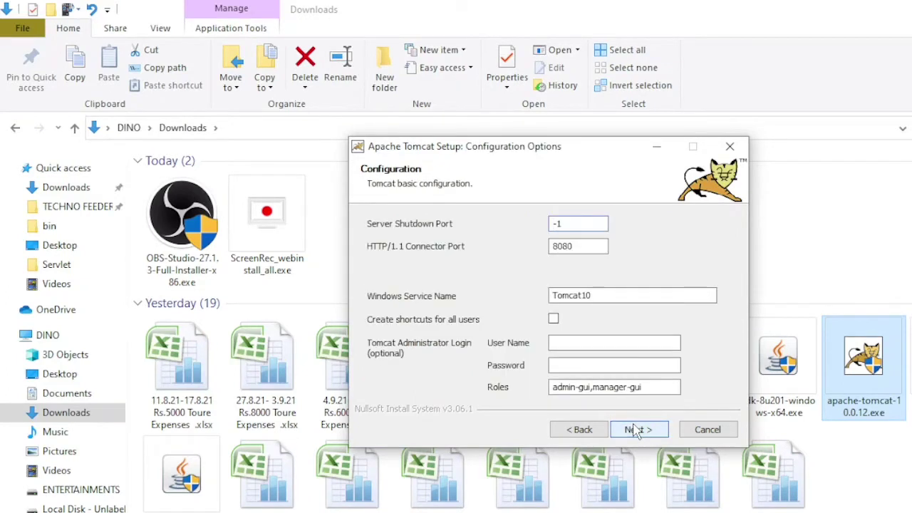
# Step: Keep the HTTP/1.1 connector port at 8080 and the Java path C:\Program Files\Java\jre1.8.0_201, continuing to the install location
pyautogui.doubleClick(576, 246)
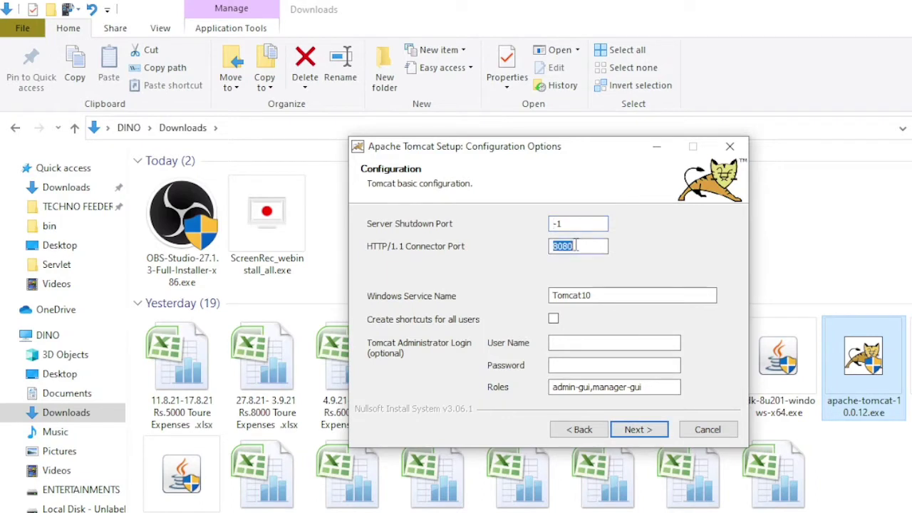
pyautogui.click(576, 245)
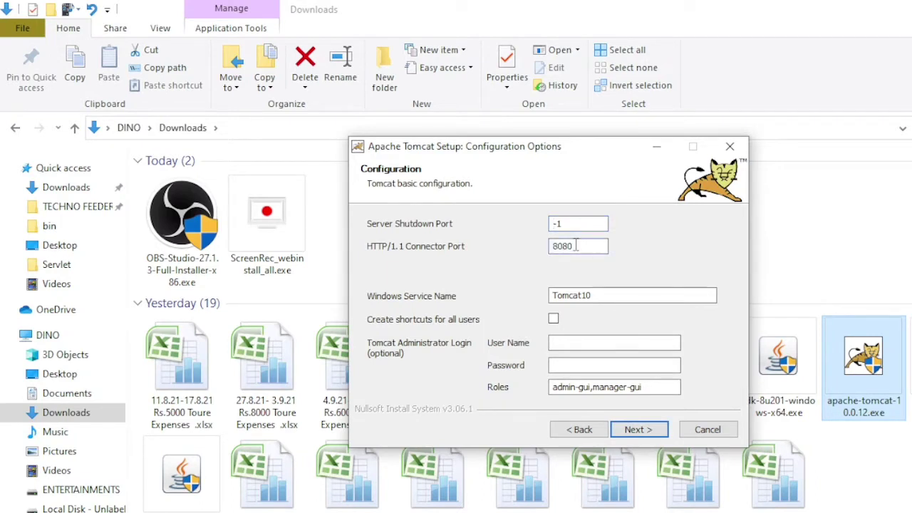
pyautogui.click(650, 432)
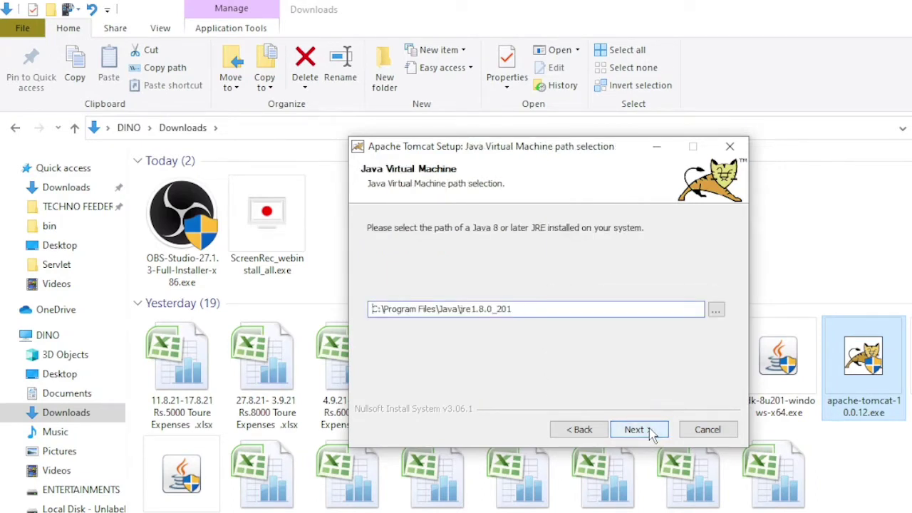
pyautogui.click(645, 432)
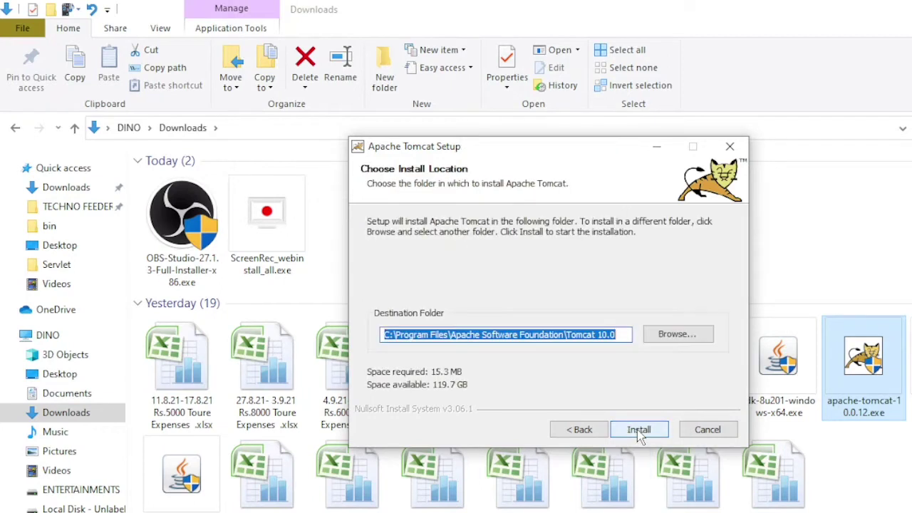
# Step: Install Tomcat in C:\Program Files\Apache Software Foundation\Tomcat 10.0, finish setup with Run Apache Tomcat and Show Readme enabled, and close the release notes
pyautogui.click(579, 333)
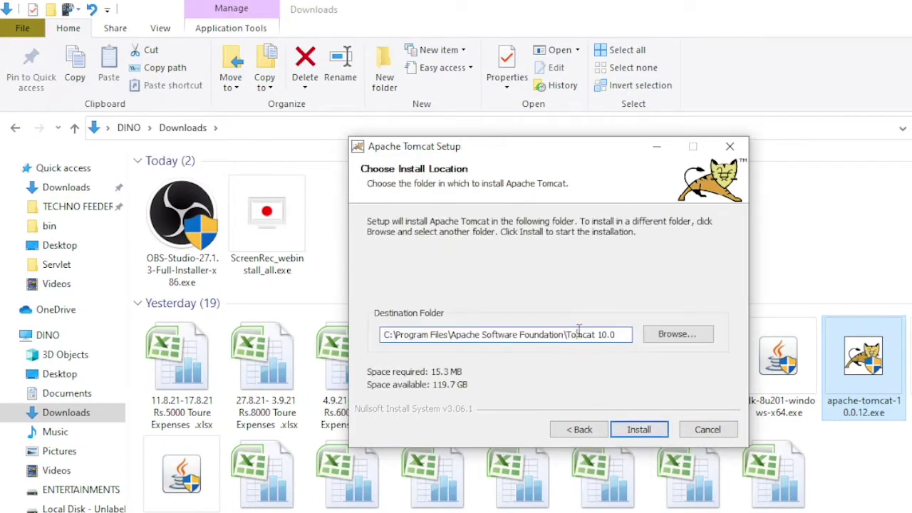
pyautogui.click(614, 335)
pyautogui.click(641, 431)
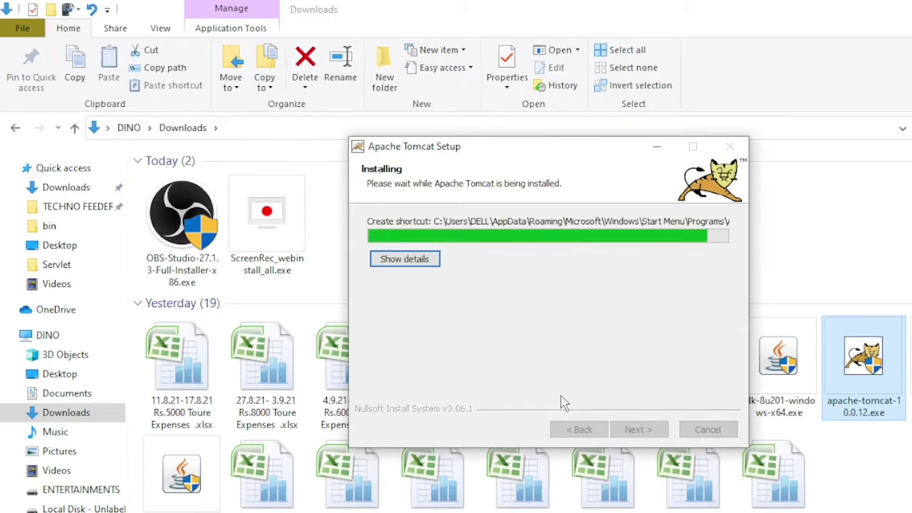
pyautogui.click(638, 430)
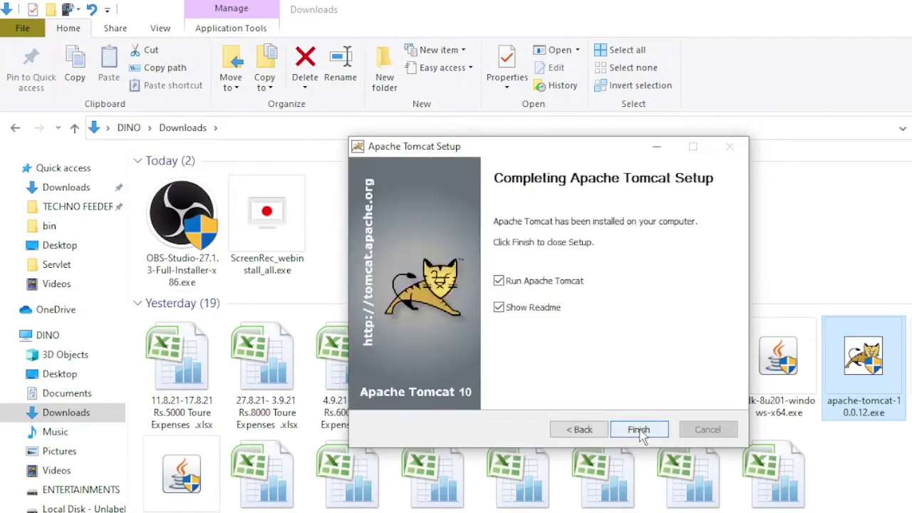
pyautogui.click(639, 431)
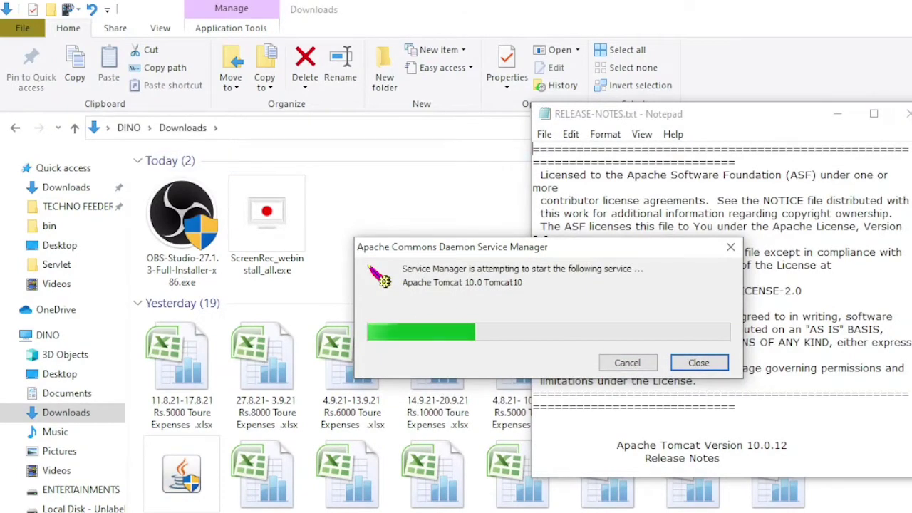
pyautogui.click(908, 116)
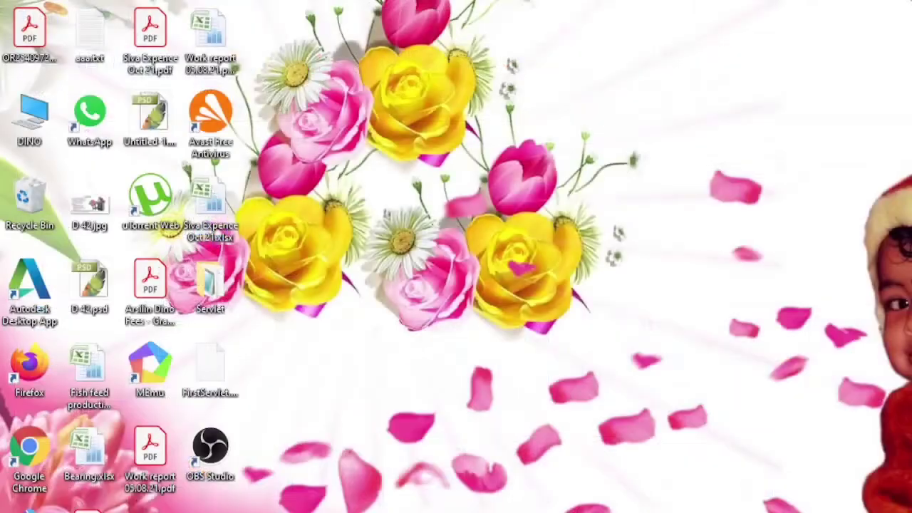
# Step: Switch to the Steps to run a Servlet Program.txt notes in Notepad and save the file
pyautogui.click(602, 491)
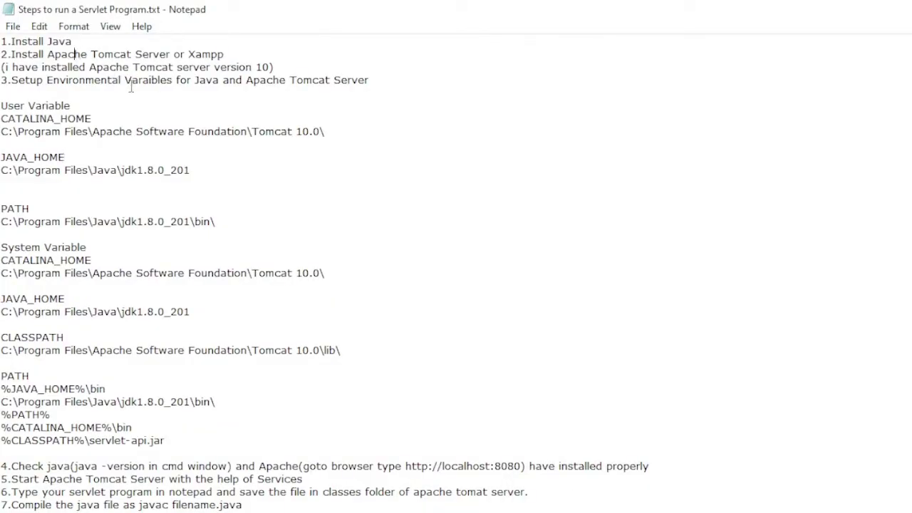
pyautogui.click(12, 26)
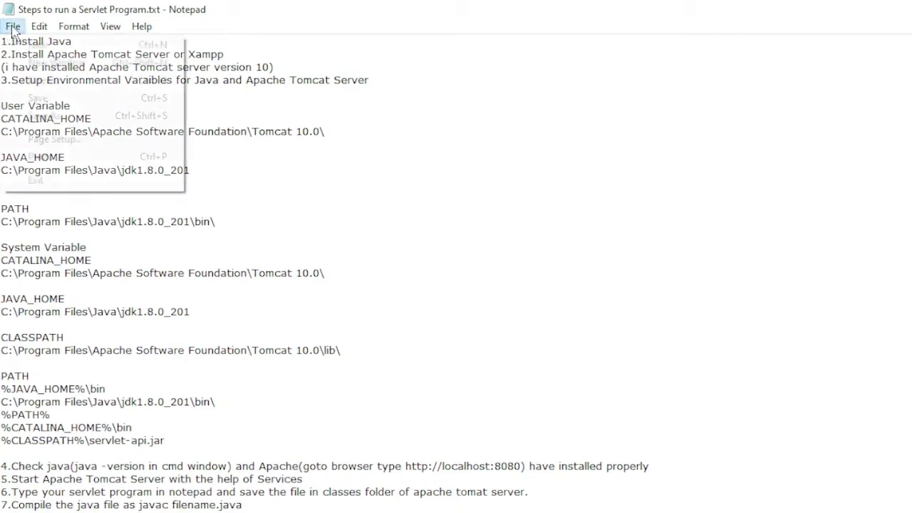
pyautogui.click(38, 99)
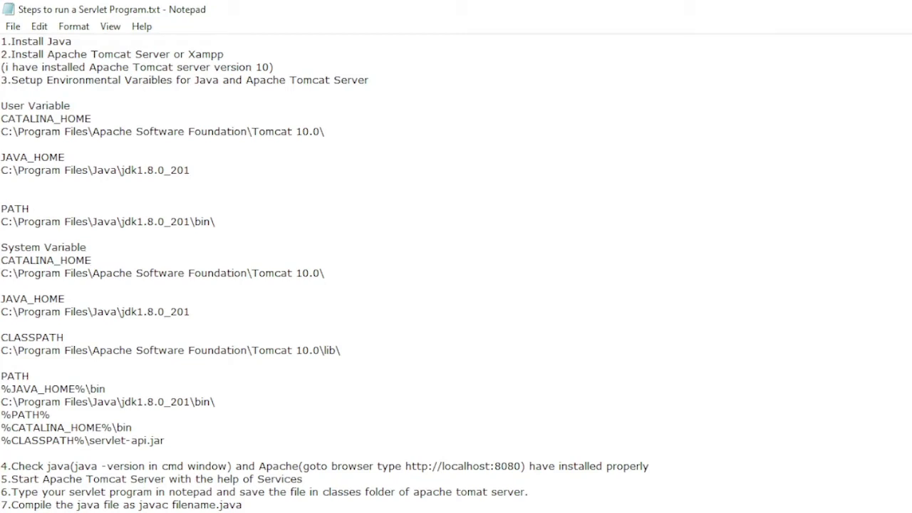
# Step: Search Windows for services and open the Services app
pyautogui.press('super')
pyautogui.write('ser')
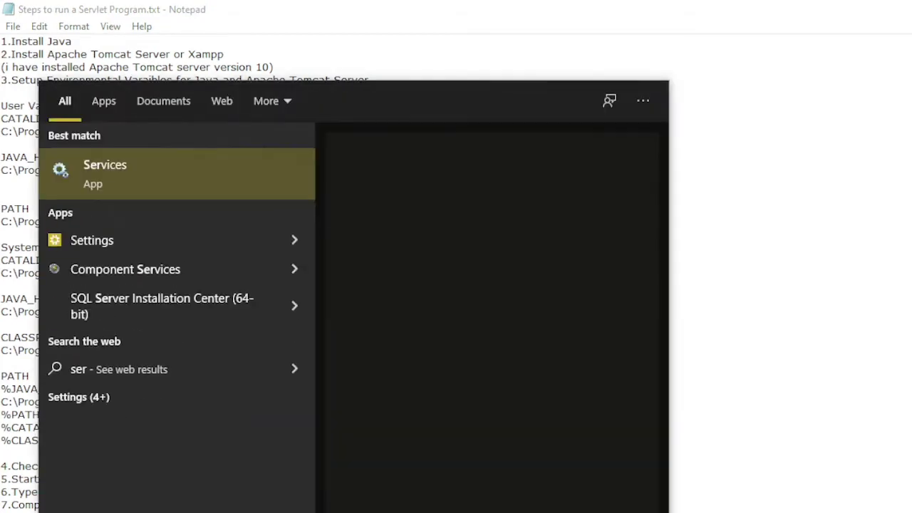
pyautogui.write('vices')
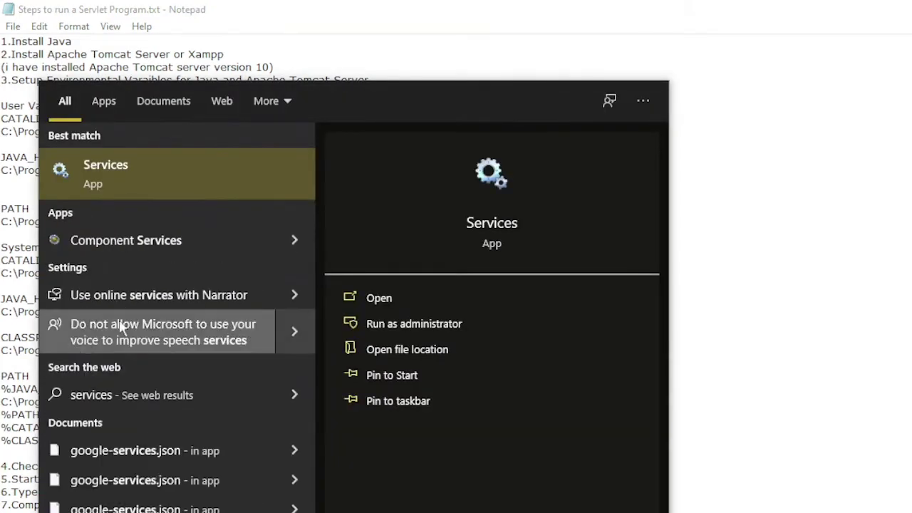
pyautogui.click(213, 183)
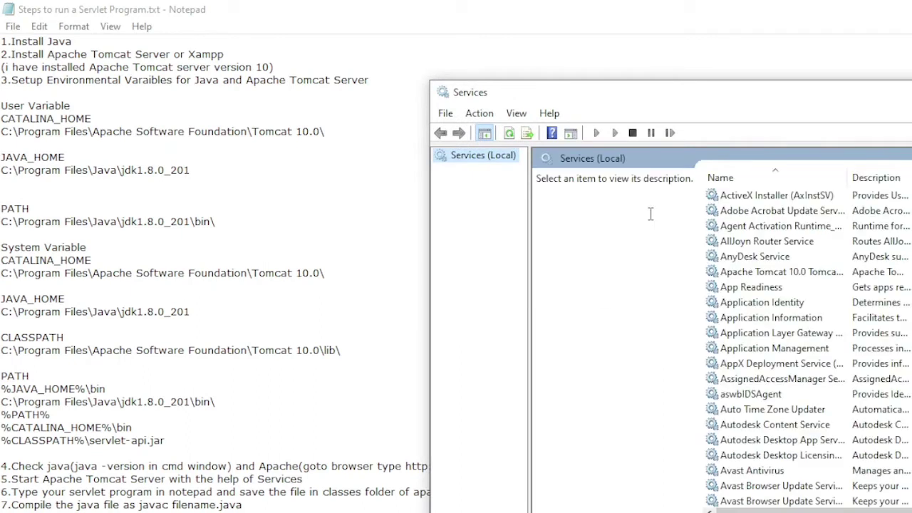
# Step: Stop the Apache Tomcat 10.0 Tomcat10 service and start it again
pyautogui.click(815, 274)
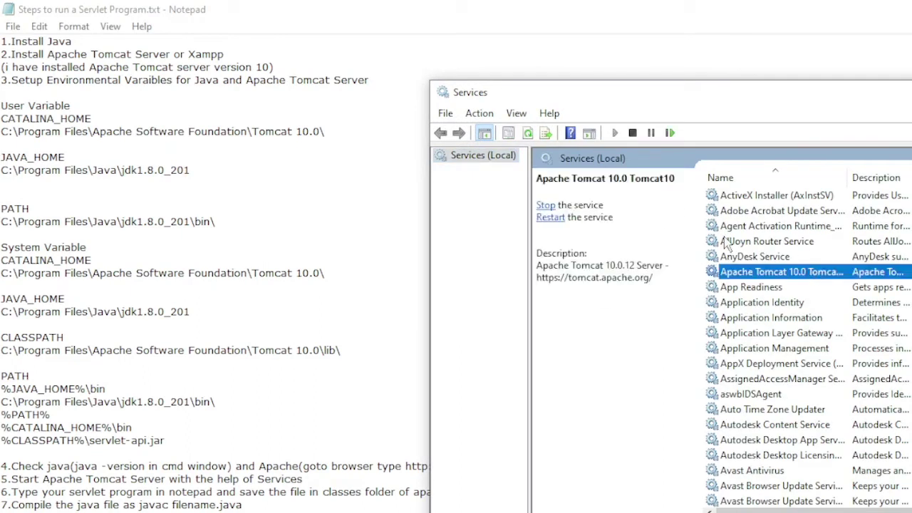
pyautogui.click(546, 207)
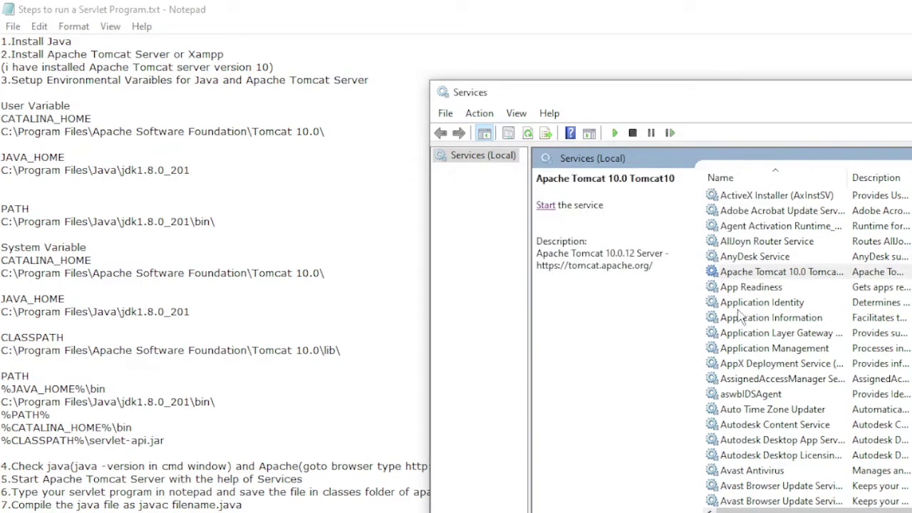
pyautogui.click(776, 274)
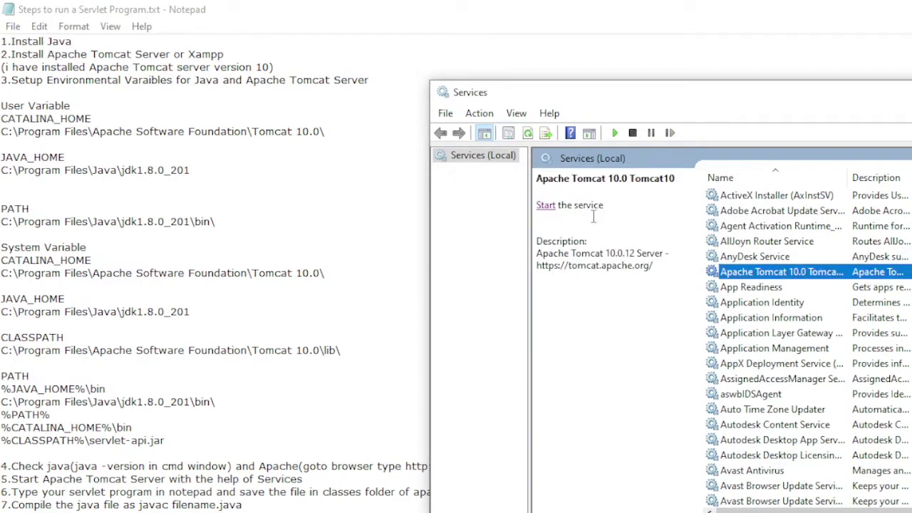
pyautogui.click(546, 207)
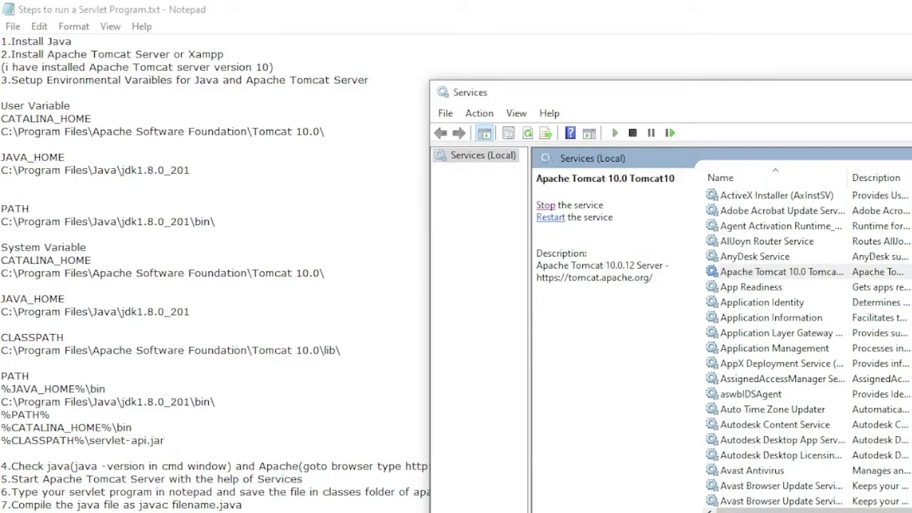
pyautogui.click(820, 492)
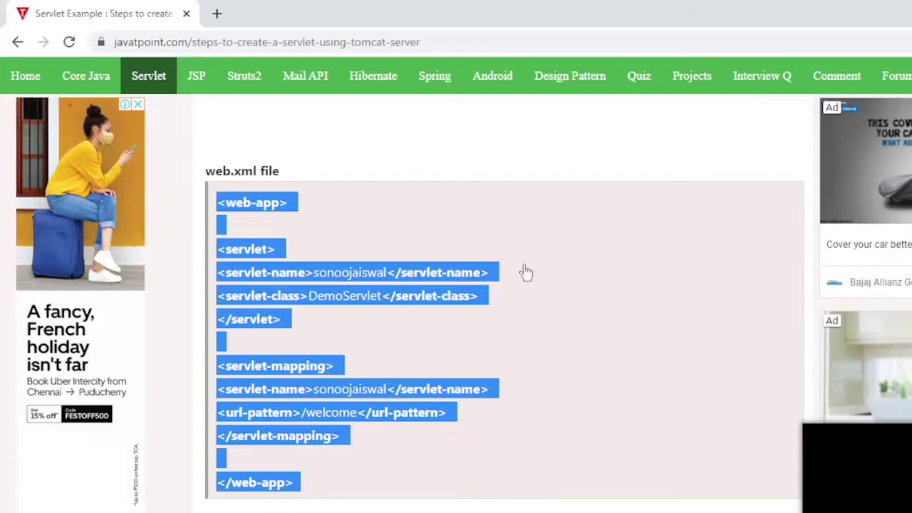
pyautogui.click(218, 14)
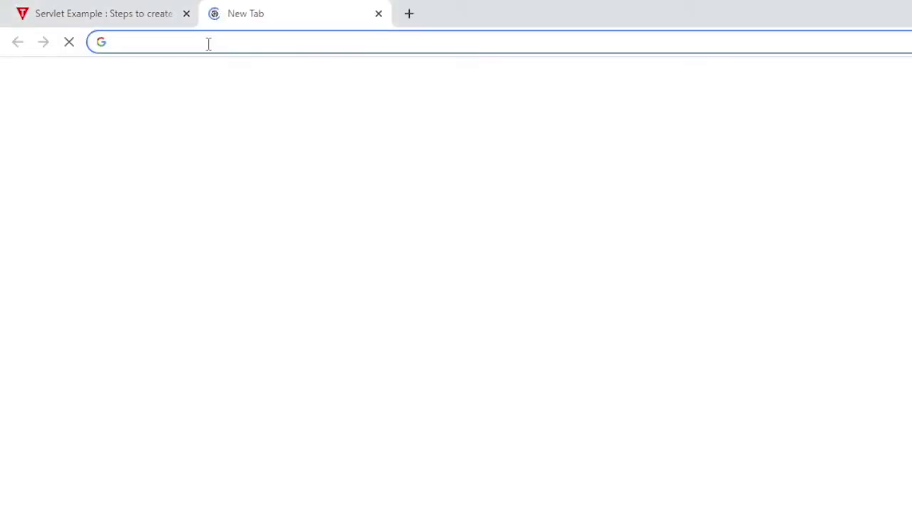
pyautogui.click(208, 43)
pyautogui.write('htt')
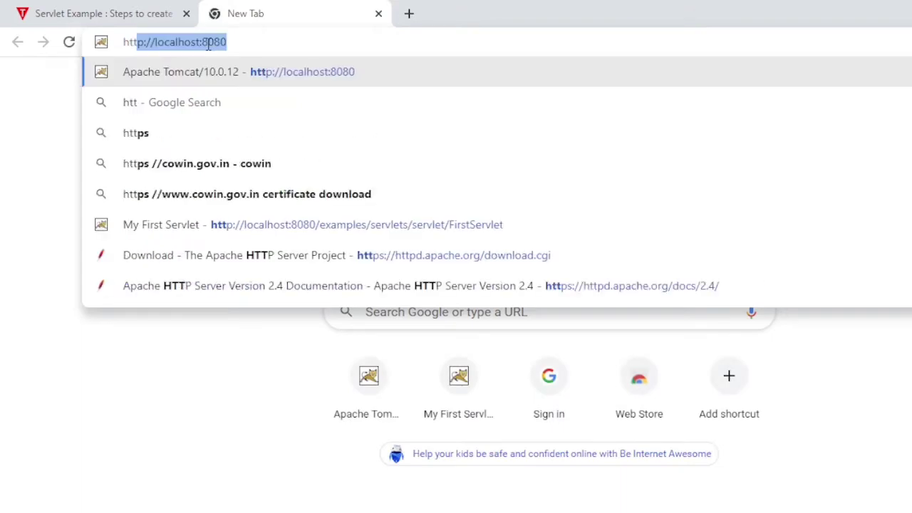
pyautogui.write('p')
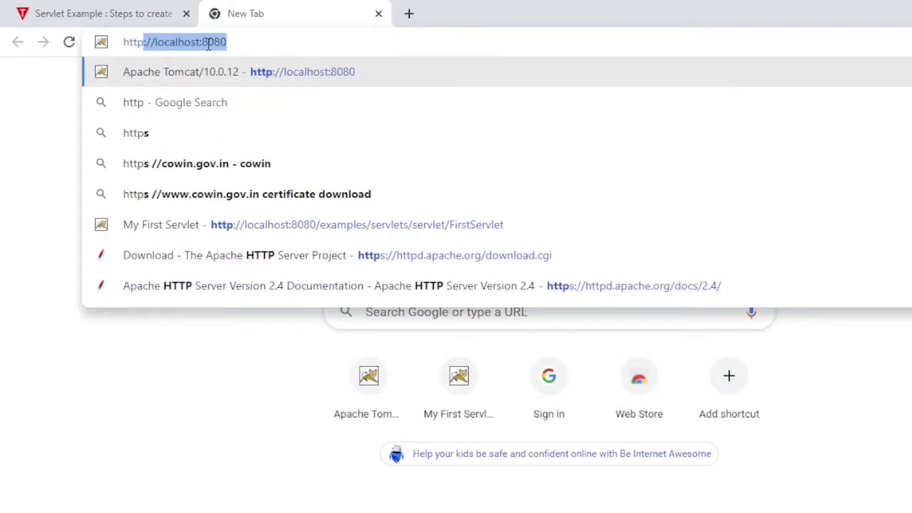
pyautogui.write('://l')
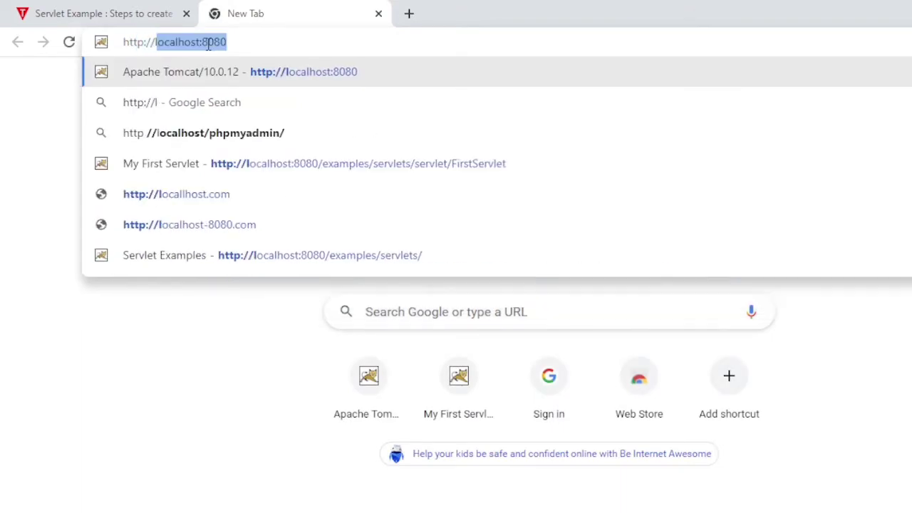
pyautogui.write('ocalhost')
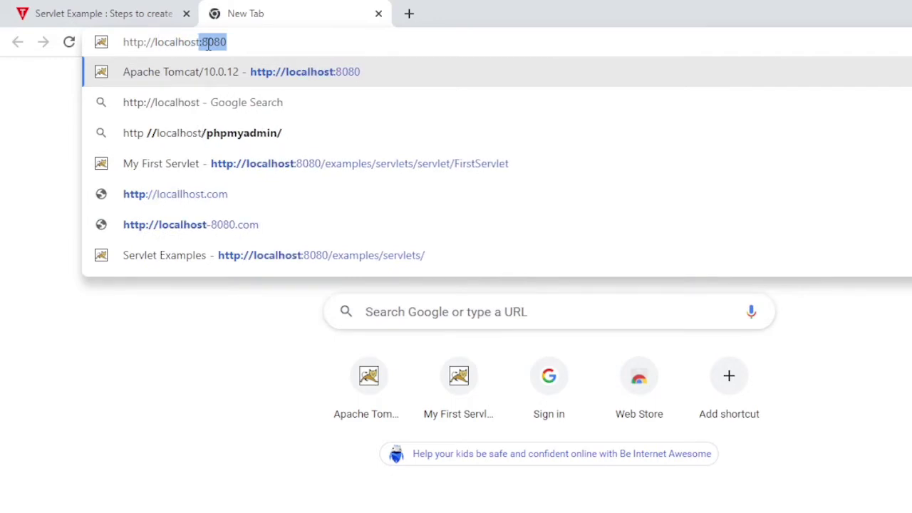
pyautogui.write(':8080')
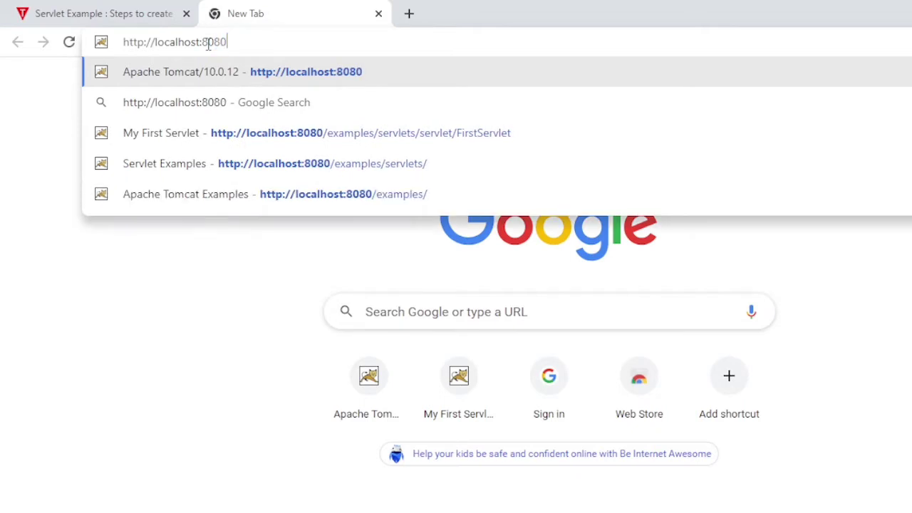
pyautogui.press('Return')
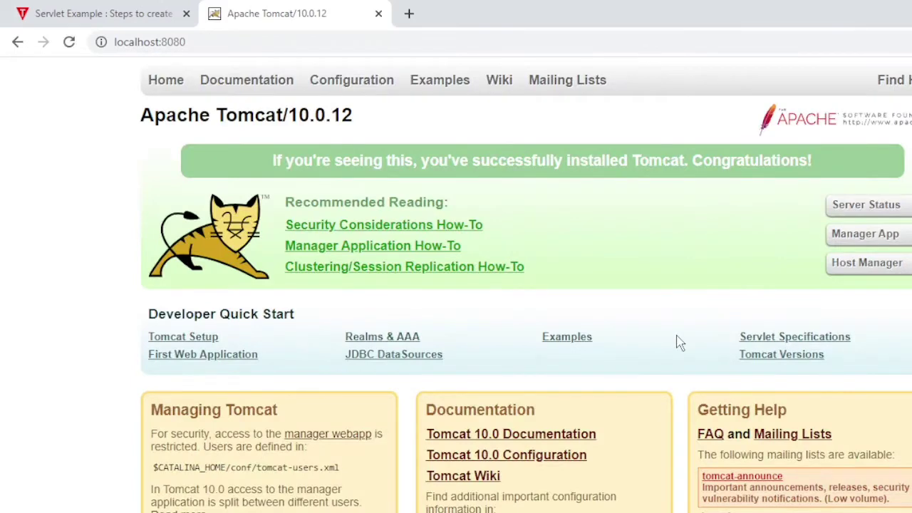
# Step: Look at the Tomcat Examples page and its Servlets examples, then go back to the Tomcat home page
pyautogui.click(569, 340)
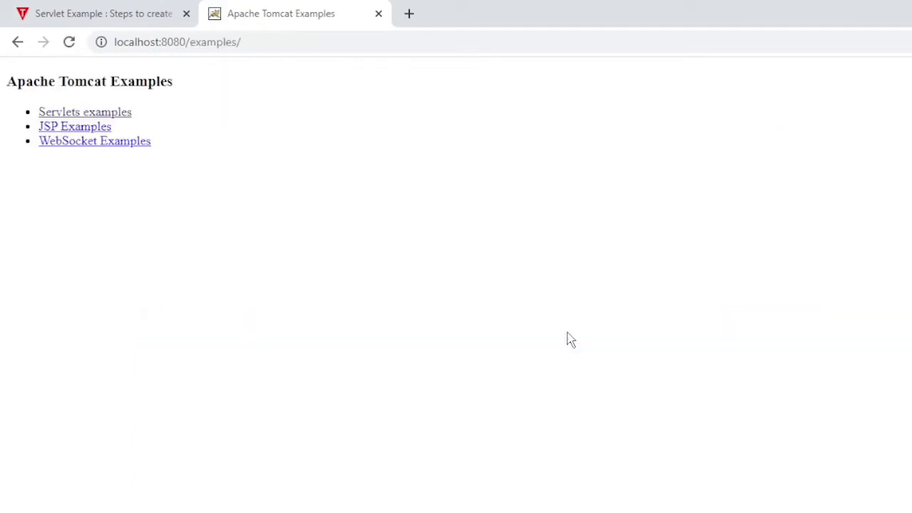
pyautogui.click(87, 113)
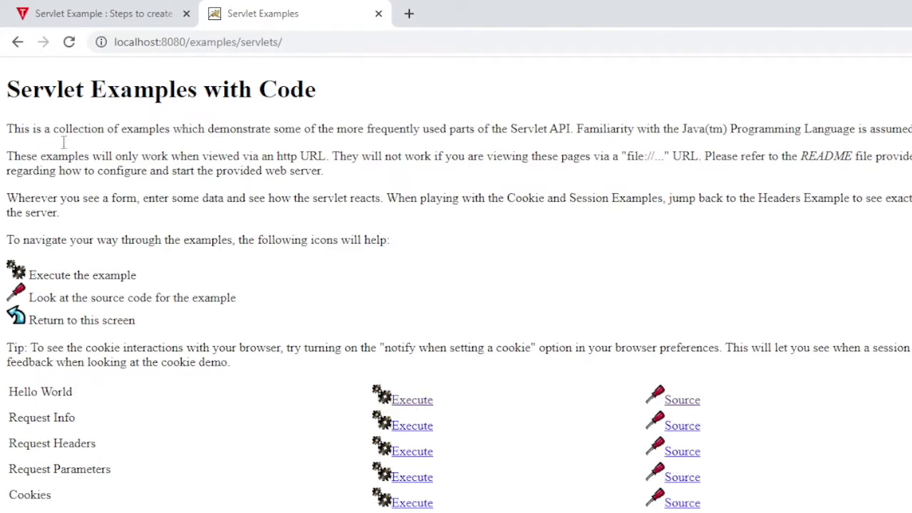
pyautogui.click(17, 43)
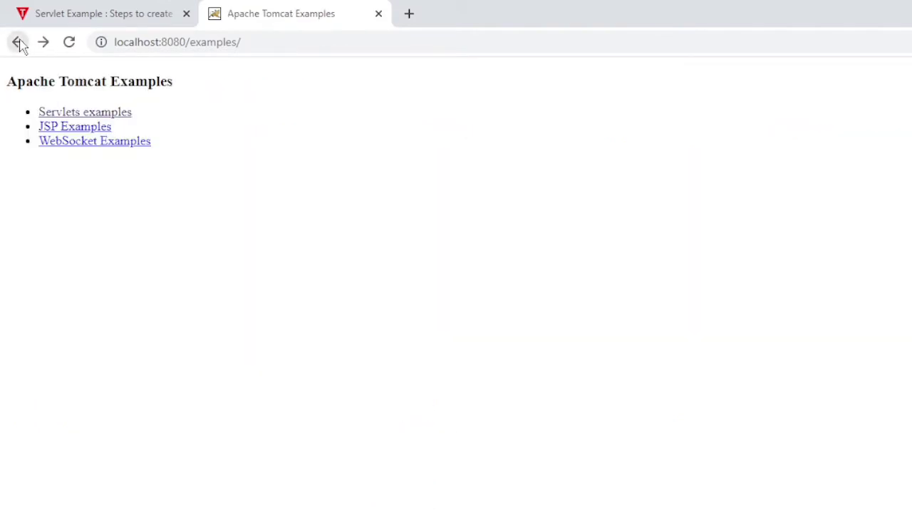
pyautogui.click(18, 43)
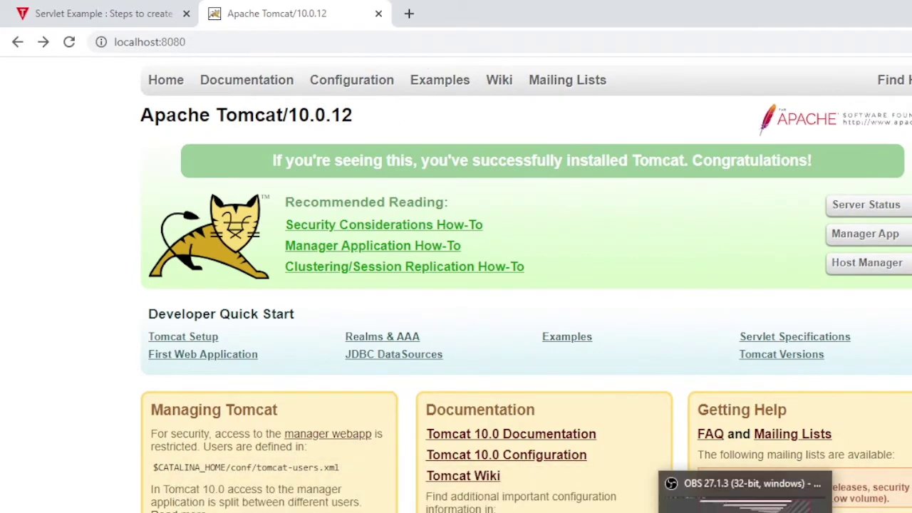
# Step: Close the open Command Prompt window, then return to the Notepad notes and highlight the beginning of item 3 on environment variables
pyautogui.click(781, 499)
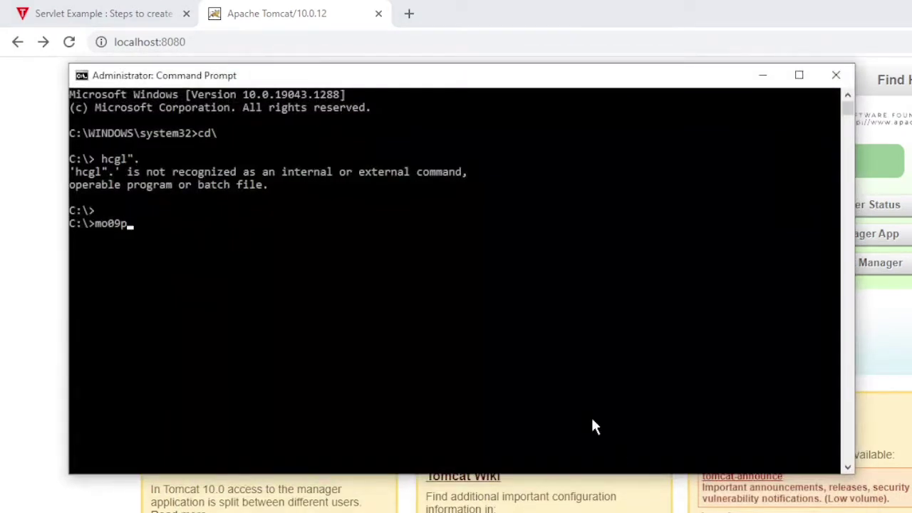
pyautogui.click(836, 75)
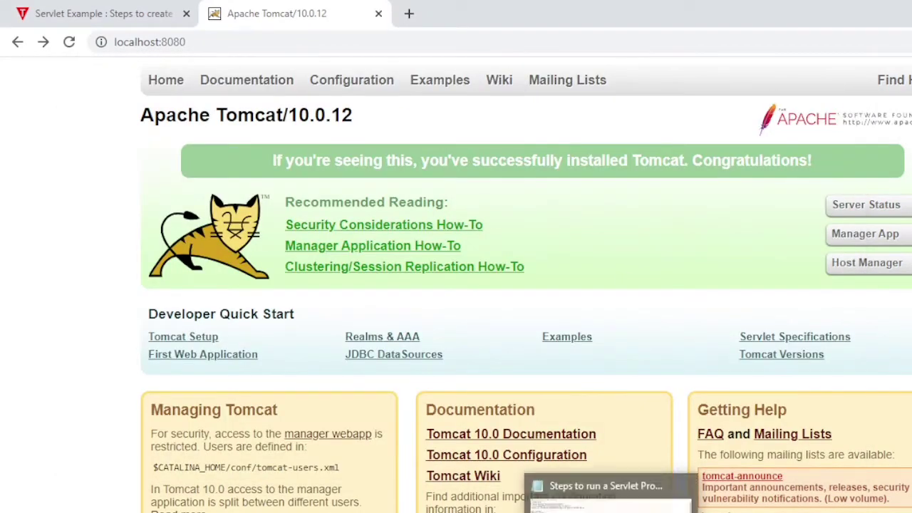
pyautogui.click(613, 484)
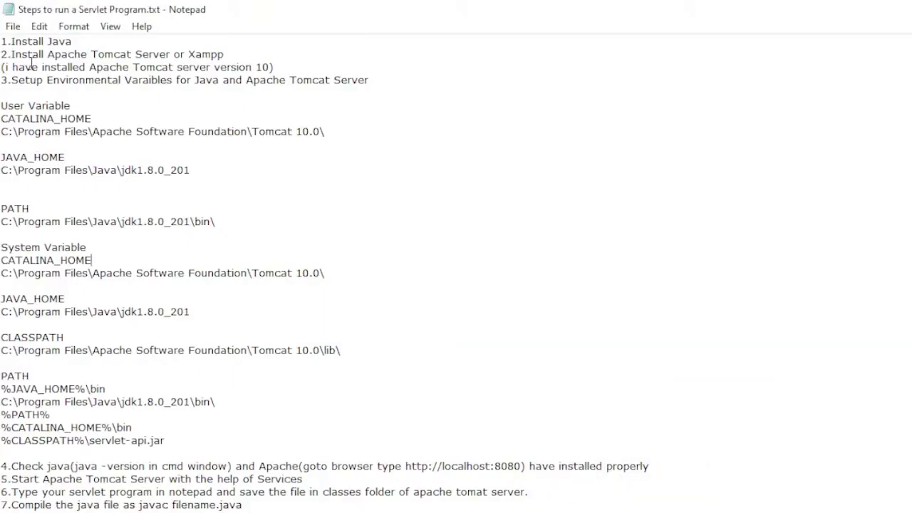
pyautogui.doubleClick(47, 79)
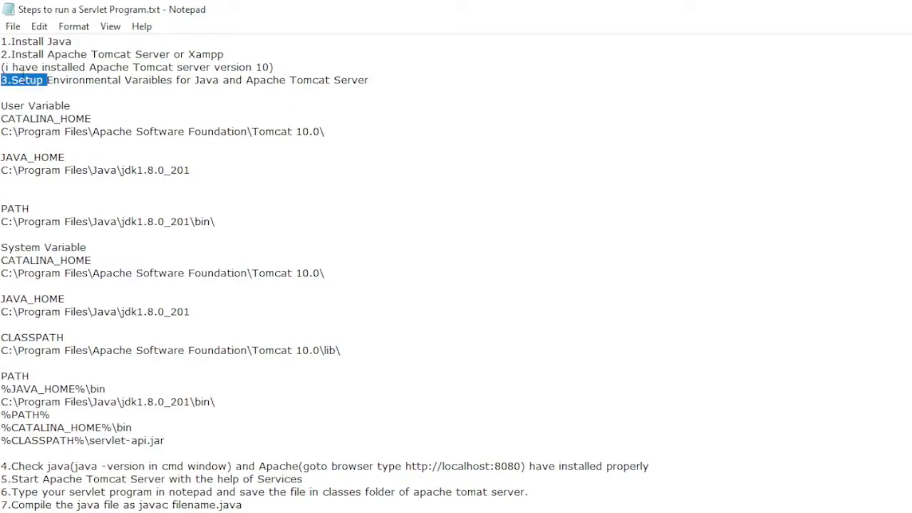
# Step: Highlight the environment variables item in the notes and look over the variable list and the steps after it
pyautogui.click(17, 80)
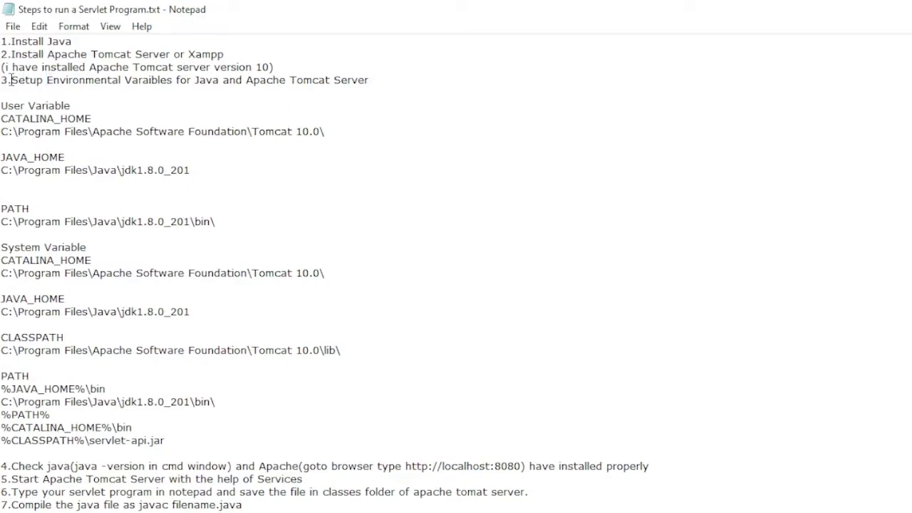
pyautogui.moveTo(10, 80); pyautogui.dragTo(85, 82)
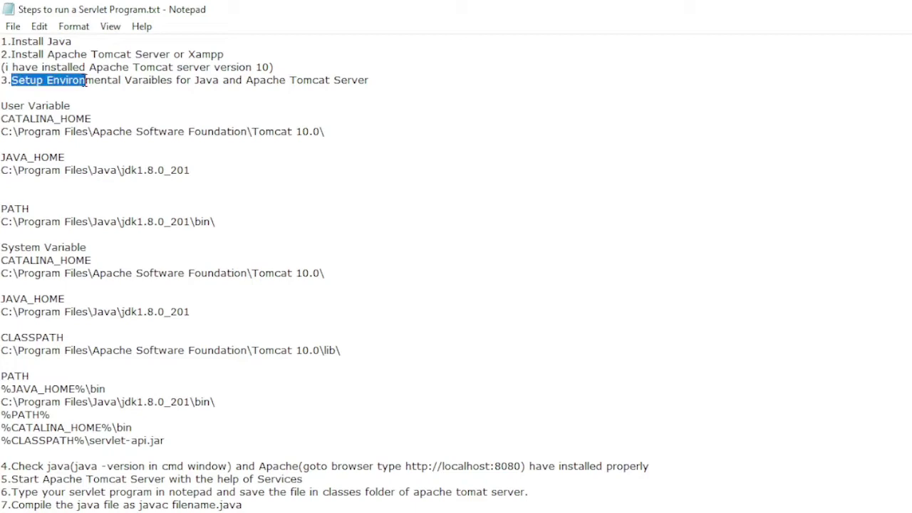
pyautogui.click(121, 113)
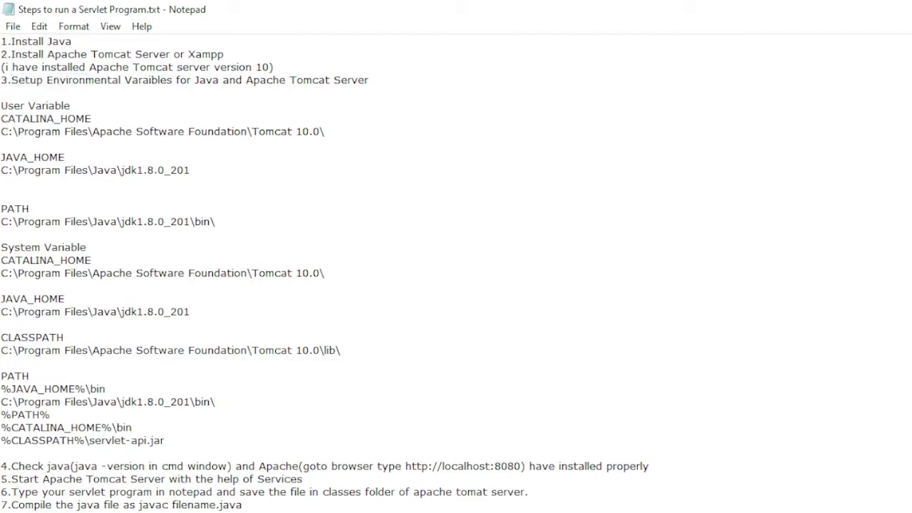
pyautogui.scroll(-3, 456, 271)
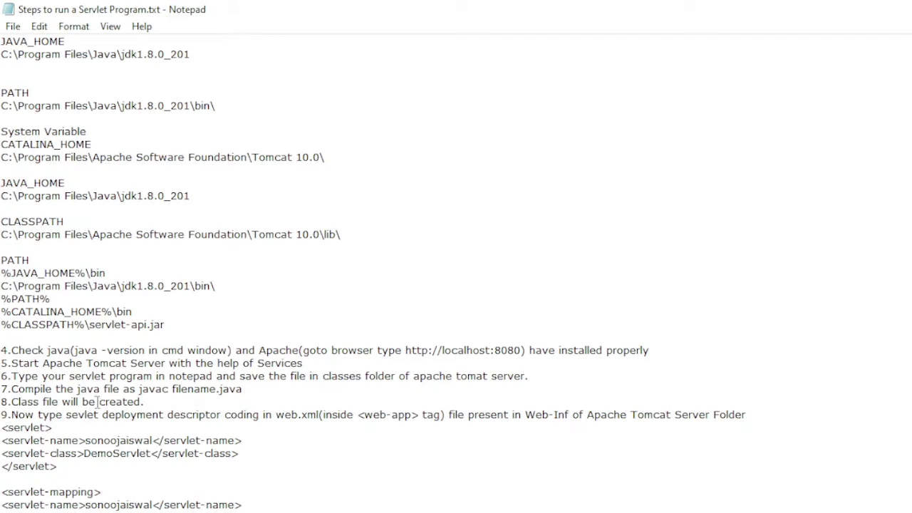
pyautogui.scroll(3, 456, 271)
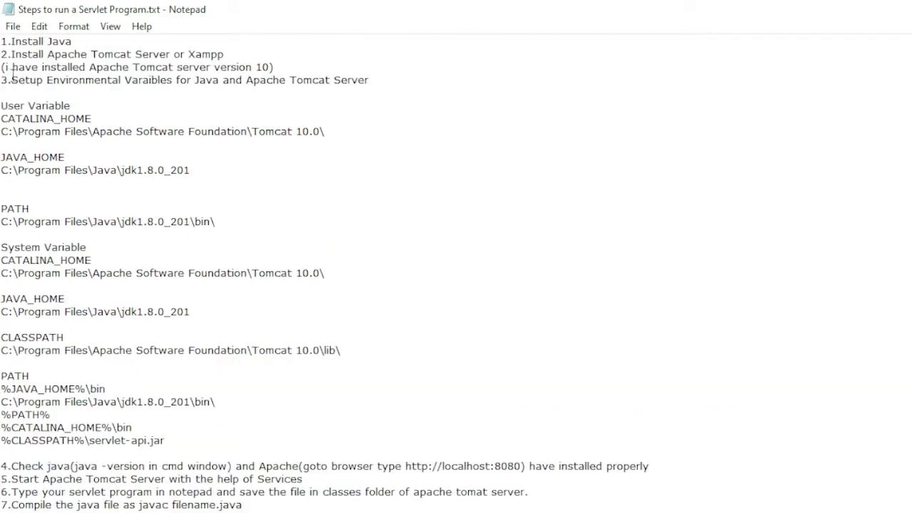
pyautogui.moveTo(11, 79); pyautogui.dragTo(373, 86)
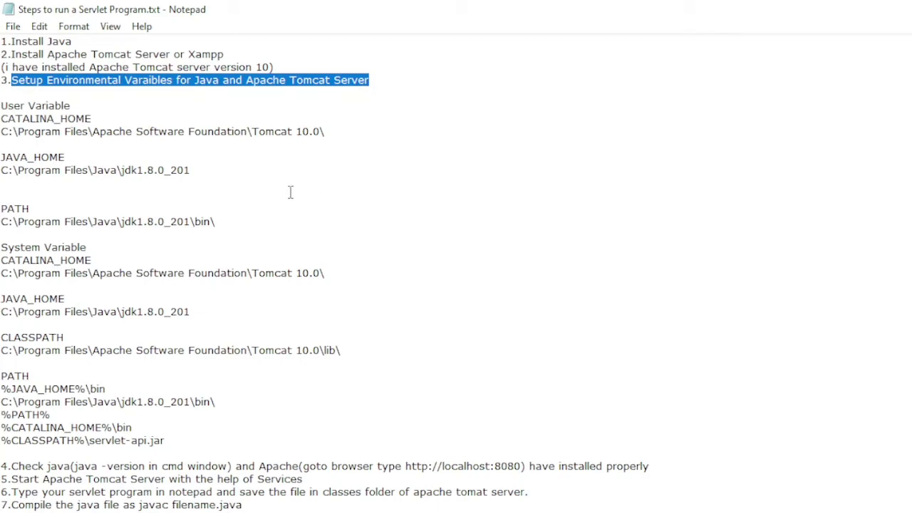
# Step: Move the line about checking the Java and Apache installation to directly below the Tomcat server version 10 note
pyautogui.click(154, 468)
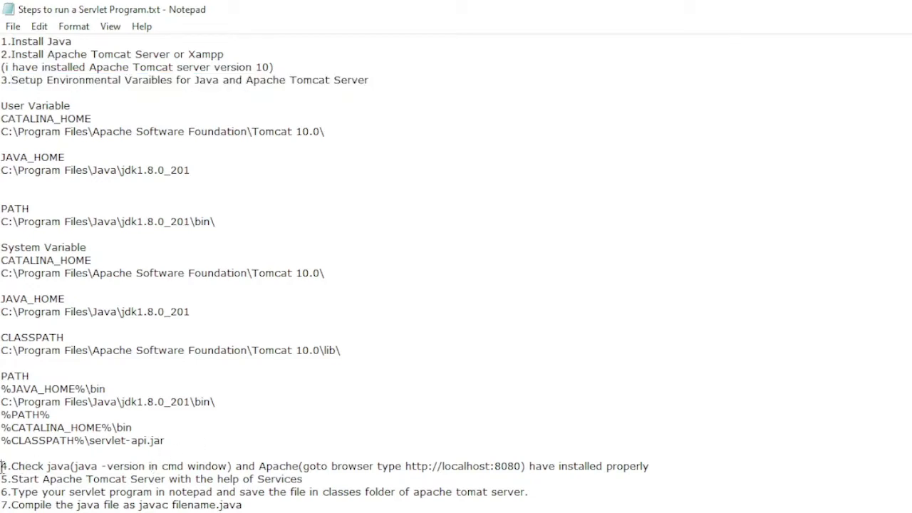
pyautogui.moveTo(1, 467); pyautogui.dragTo(288, 479)
pyautogui.click(539, 438)
pyautogui.tripleClick(674, 469)
pyautogui.hotkey('ctrl', 'c')
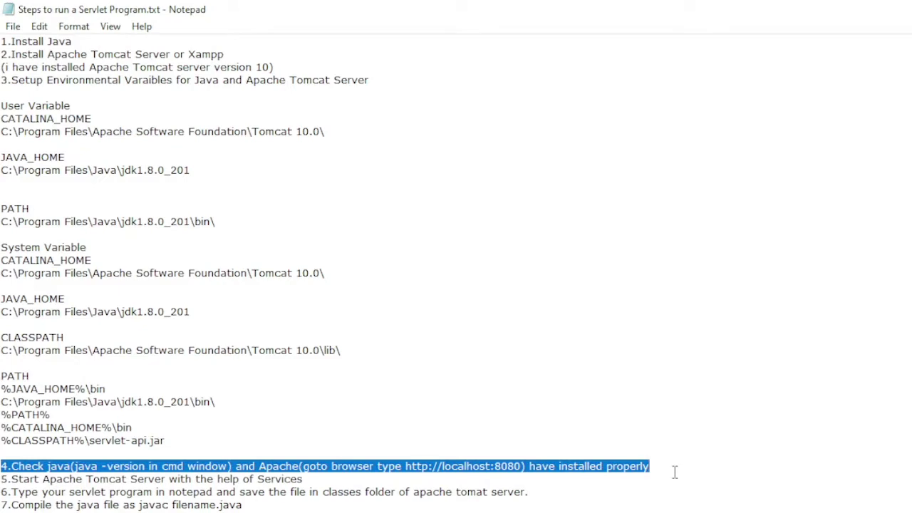
pyautogui.press('Delete')
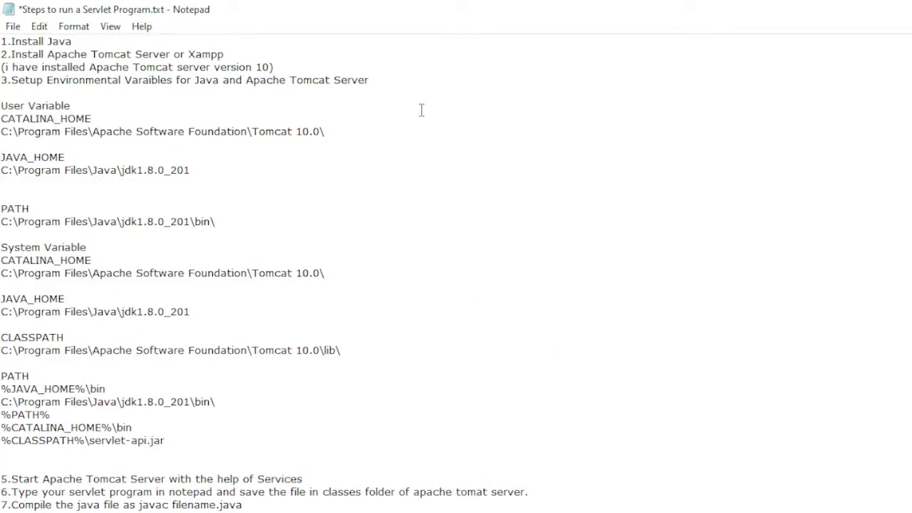
pyautogui.click(280, 67)
pyautogui.press('Return')
pyautogui.hotkey('ctrl', 'v')
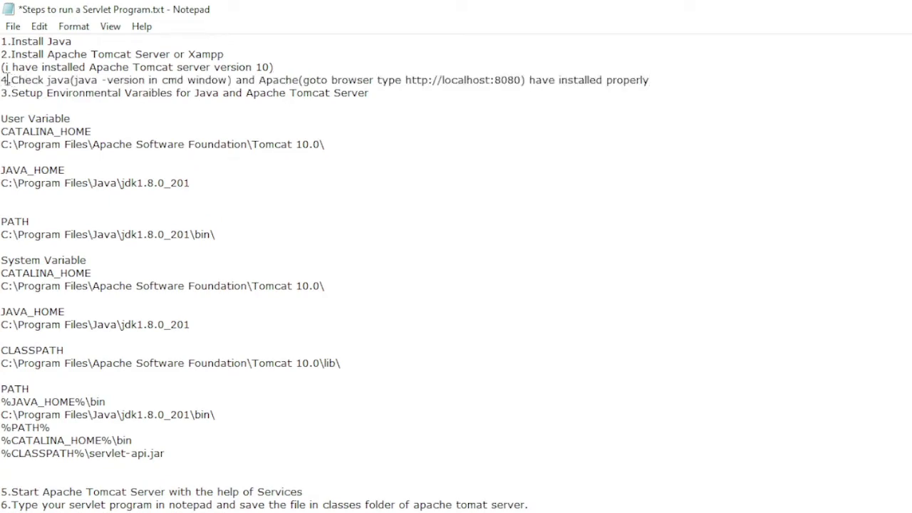
# Step: Renumber the installation check line as 3 and the environment variables line as 4
pyautogui.press('BackSpace')
pyautogui.write('3')
pyautogui.press('BackSpace')
pyautogui.write('4')
# Step: Highlight the item 4 text and its words Java and Server in turn, and save the notes file
pyautogui.moveTo(12, 93); pyautogui.dragTo(367, 106)
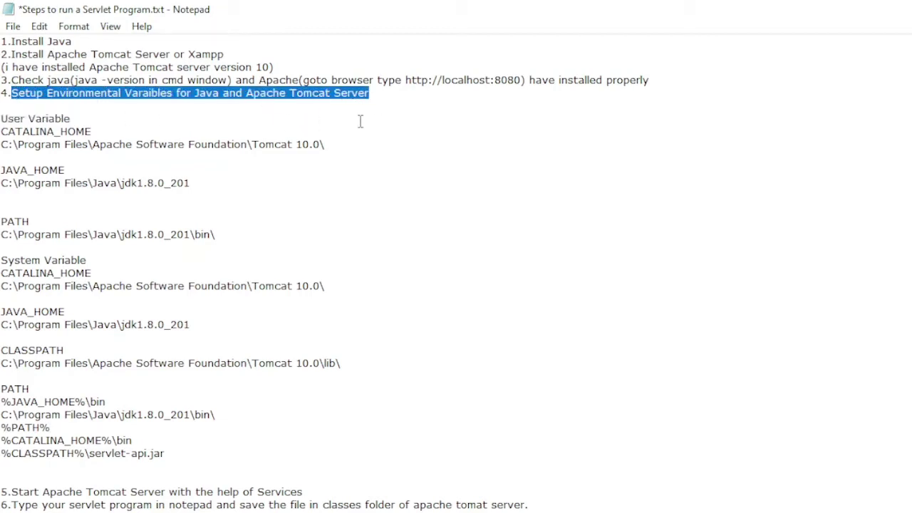
pyautogui.click(371, 134)
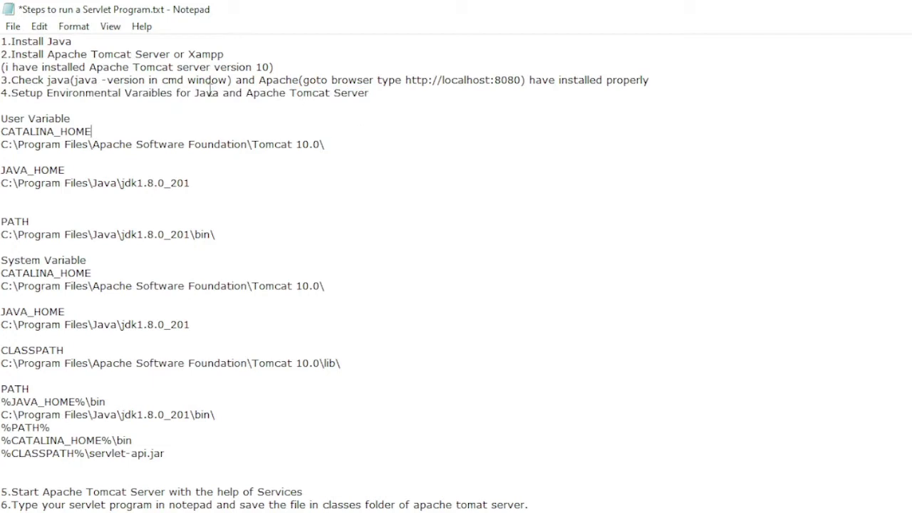
pyautogui.doubleClick(207, 94)
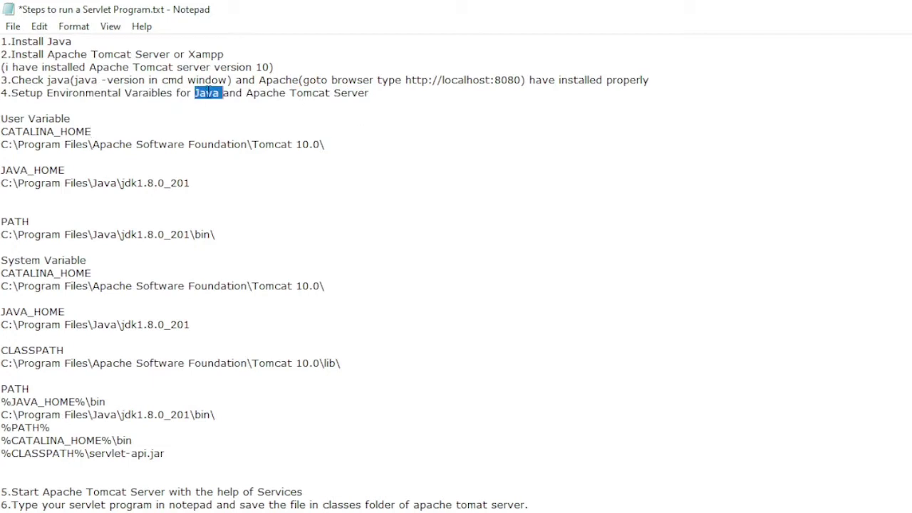
pyautogui.click(207, 93)
pyautogui.doubleClick(344, 90)
pyautogui.click(344, 89)
pyautogui.doubleClick(344, 90)
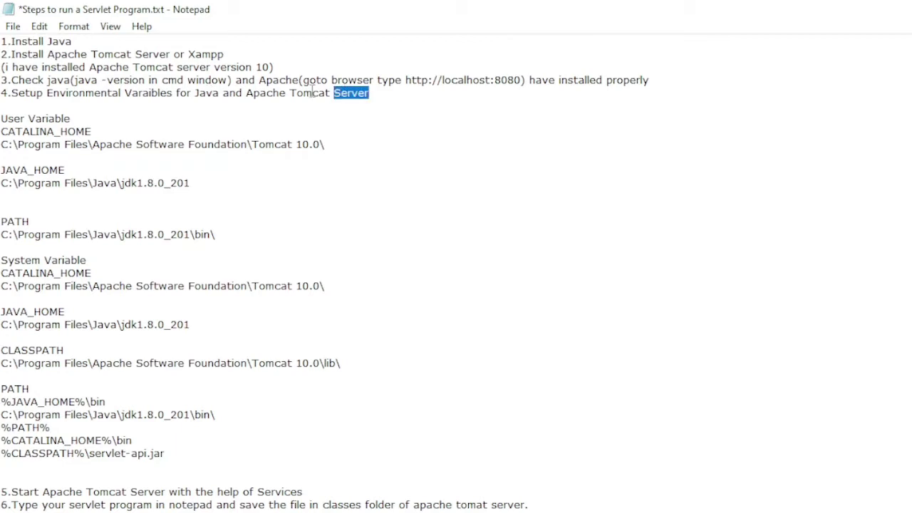
pyautogui.click(312, 92)
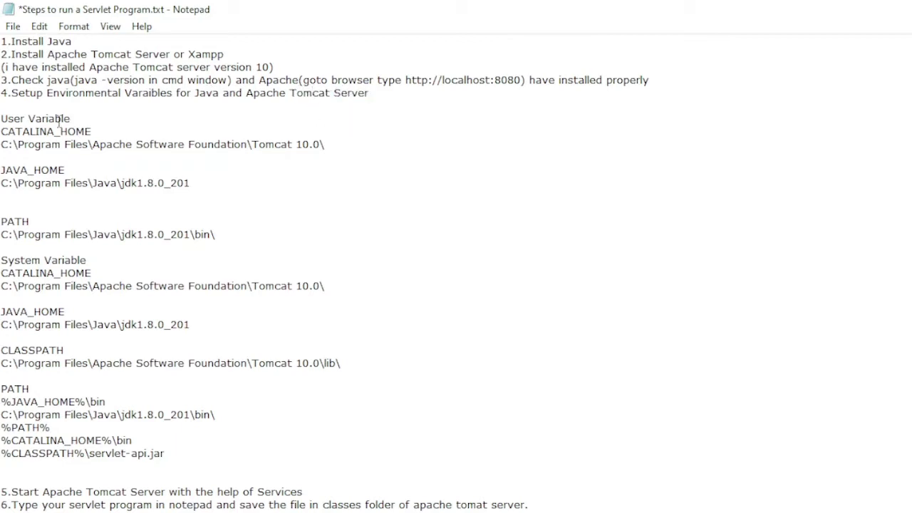
pyautogui.click(12, 26)
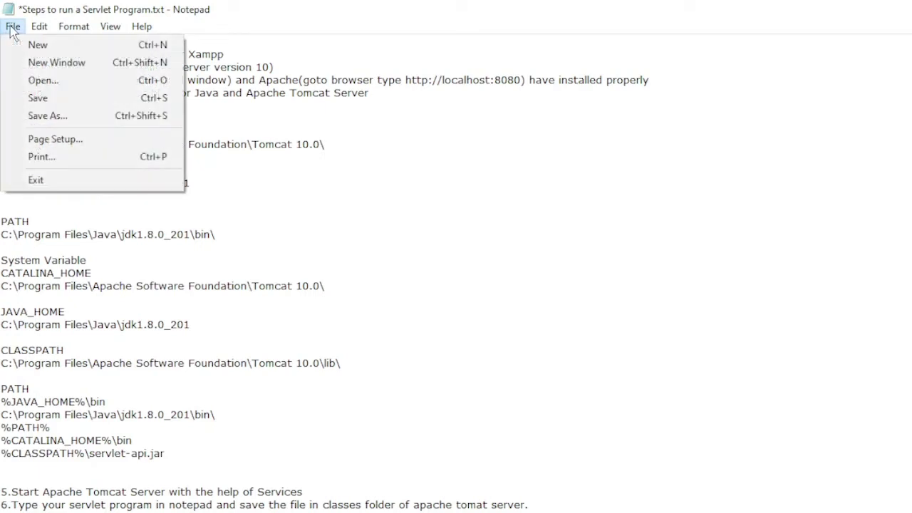
pyautogui.click(41, 98)
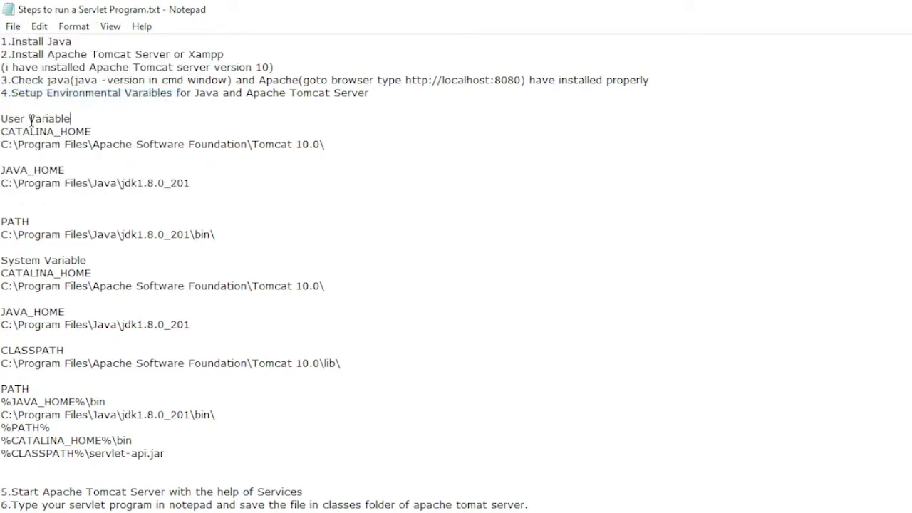
# Step: Highlight the User Variable and System Variable headings in the notes, and save the file again
pyautogui.doubleClick(29, 120)
pyautogui.click(75, 119)
pyautogui.moveTo(75, 119); pyautogui.dragTo(2, 119)
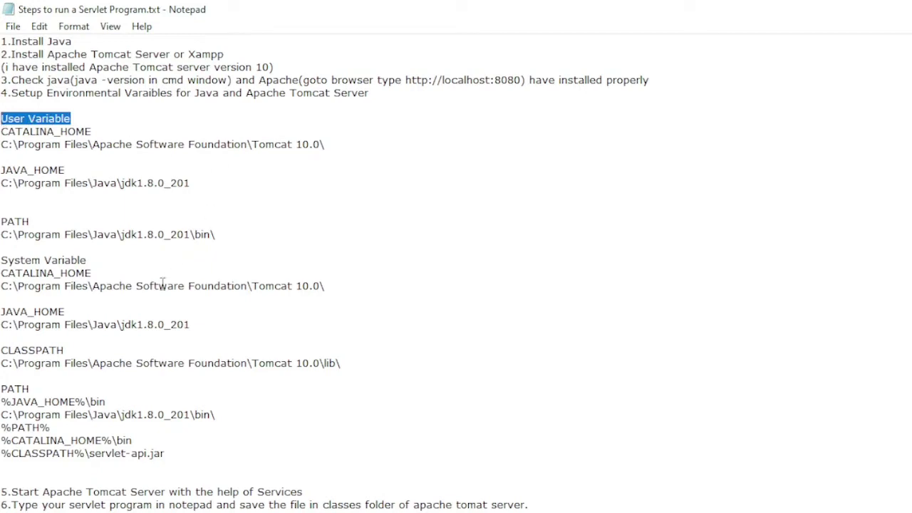
pyautogui.doubleClick(91, 261)
pyautogui.moveTo(92, 262); pyautogui.dragTo(21, 252)
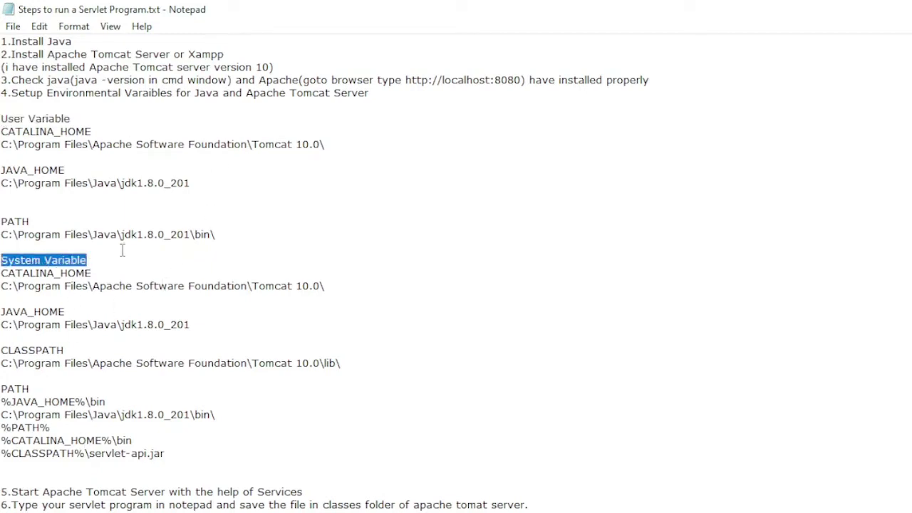
pyautogui.click(178, 259)
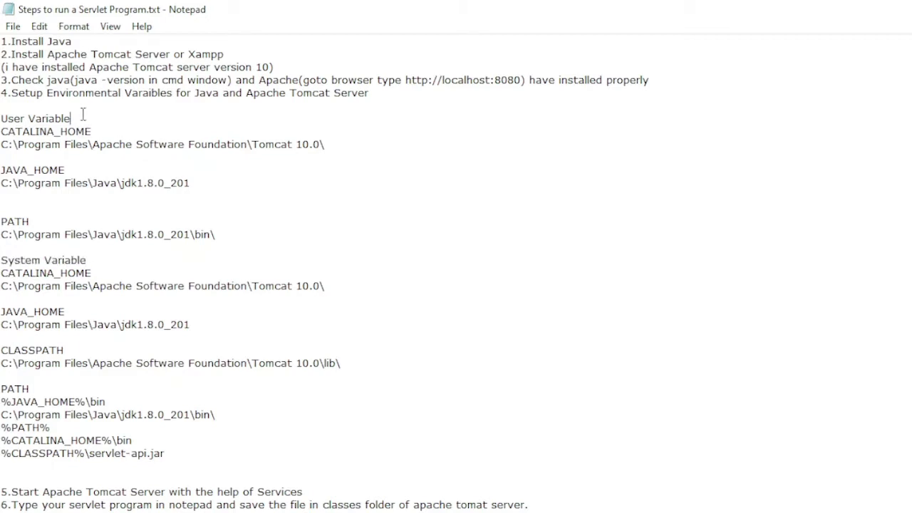
pyautogui.moveTo(83, 114); pyautogui.dragTo(3, 112)
pyautogui.click(283, 244)
pyautogui.click(14, 27)
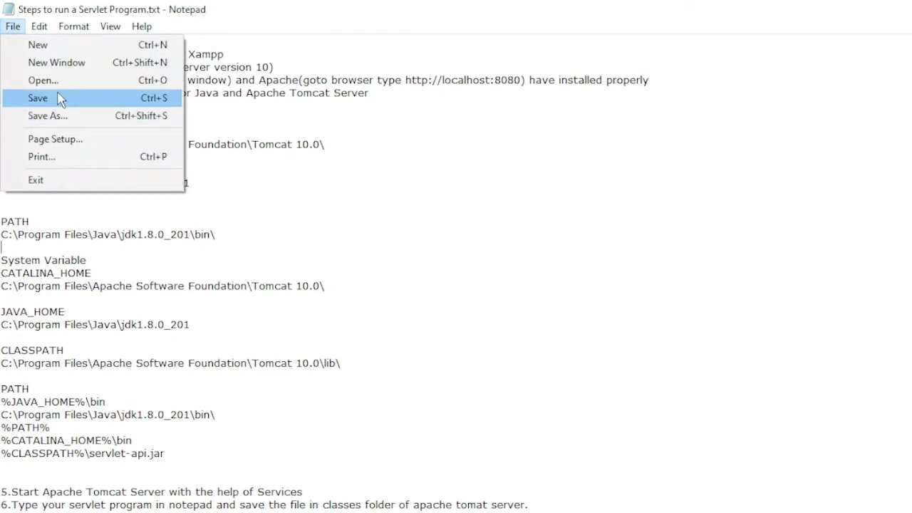
pyautogui.click(61, 98)
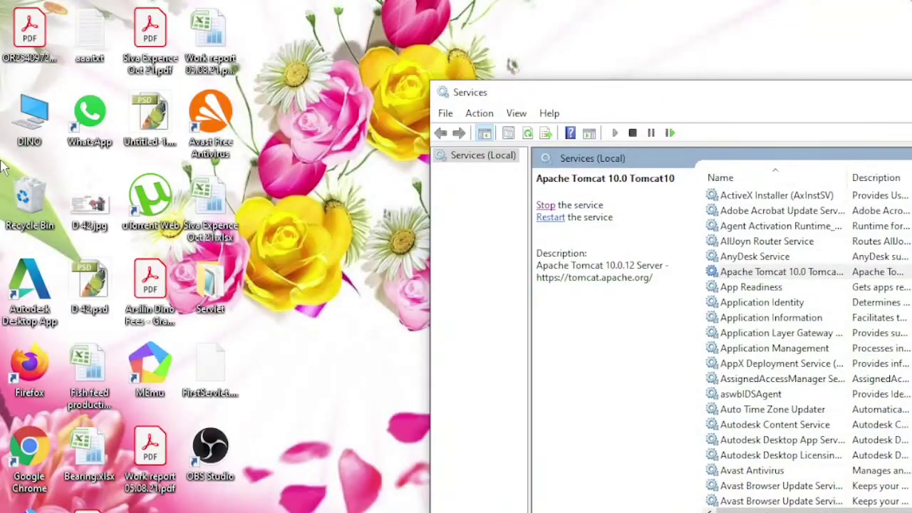
# Step: Open the Environment Variables dialog through the computer's properties and advanced system settings
pyautogui.rightClick(21, 124)
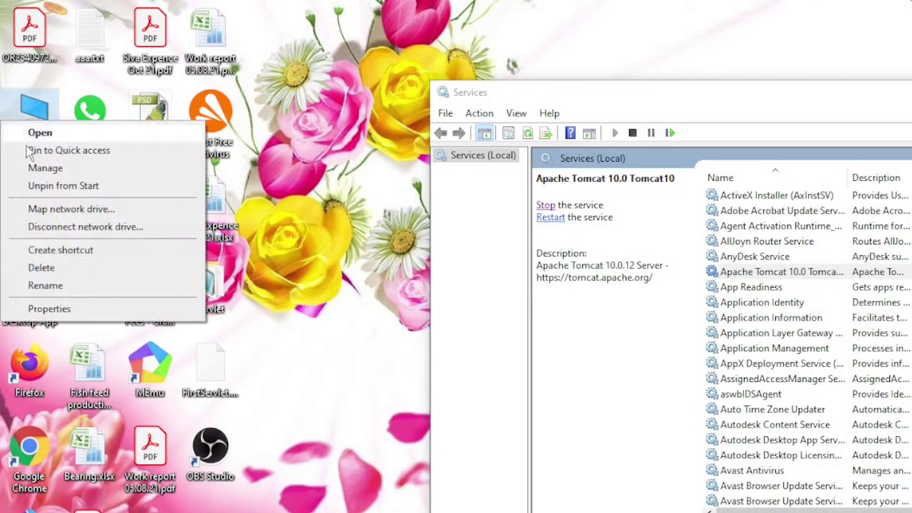
pyautogui.click(96, 311)
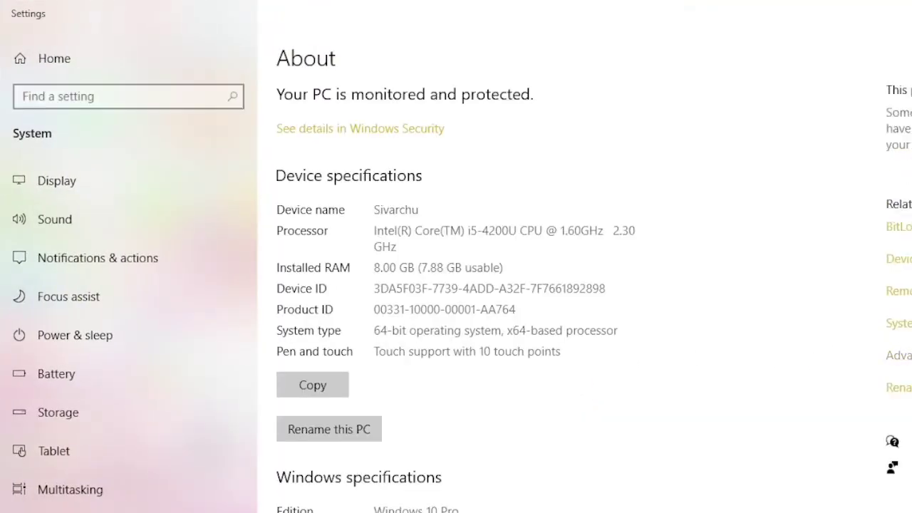
pyautogui.click(898, 355)
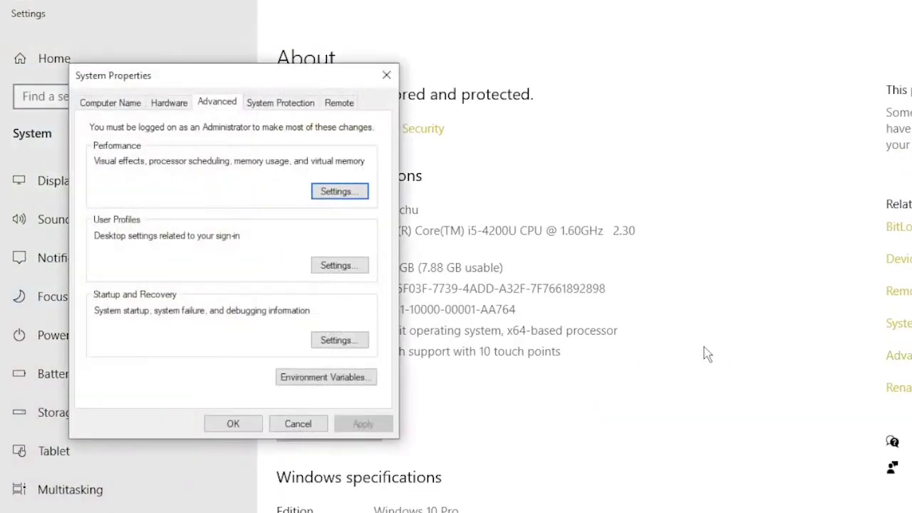
pyautogui.click(349, 382)
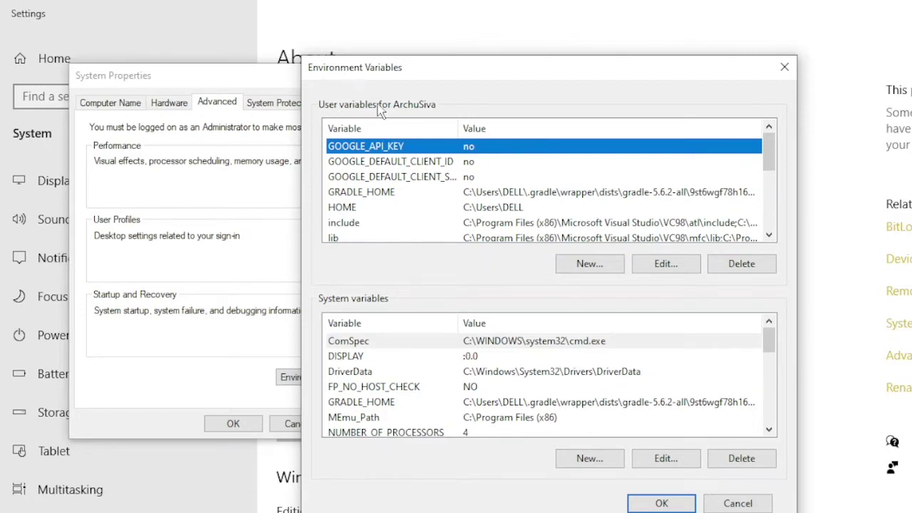
# Step: Start a new user variable and name it CATALINA_HOME, copying the name from the Notepad notes
pyautogui.click(591, 264)
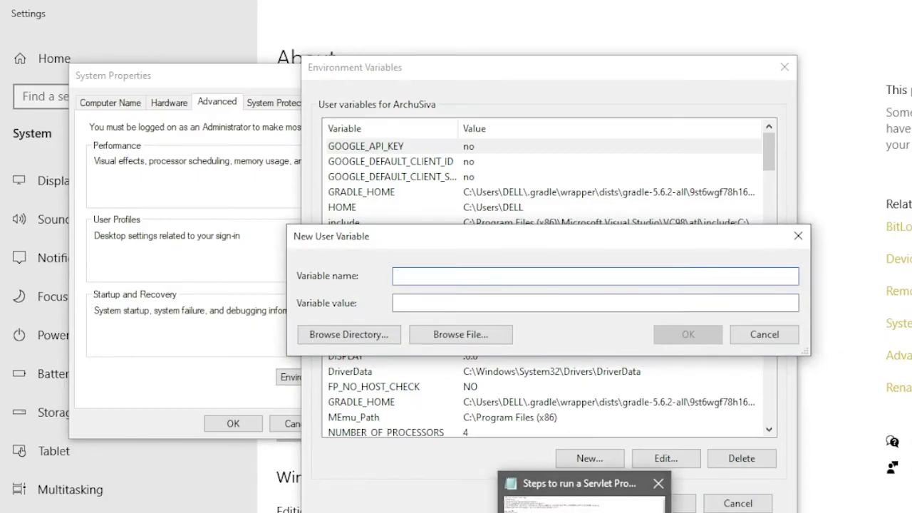
pyautogui.click(581, 492)
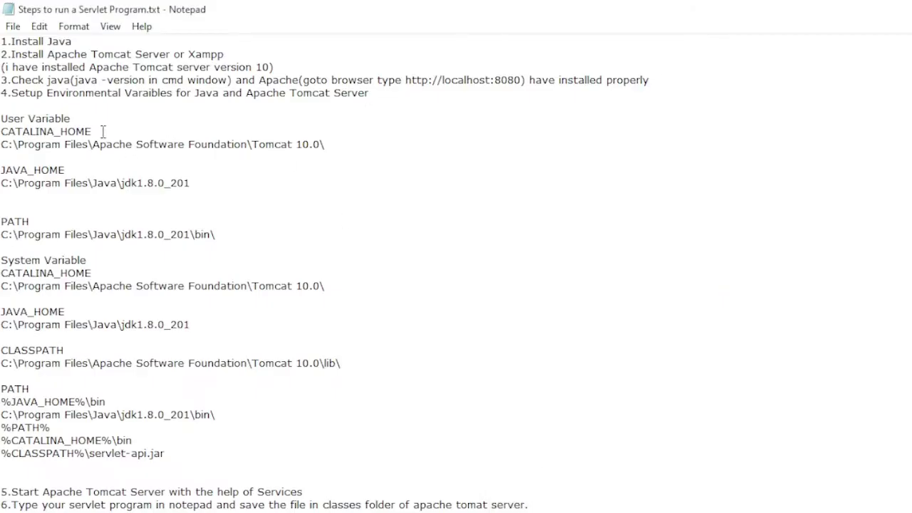
pyautogui.moveTo(104, 131); pyautogui.dragTo(2, 131)
pyautogui.hotkey('ctrl', 'c')
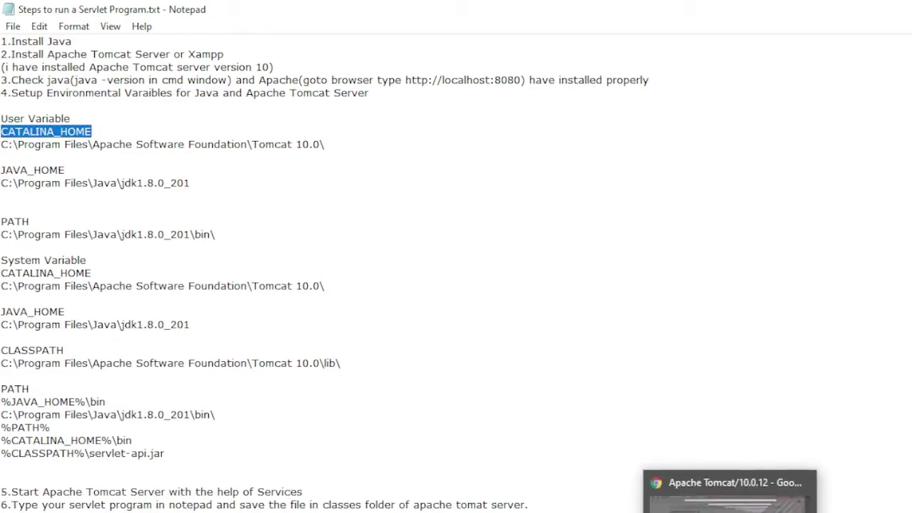
pyautogui.click(815, 499)
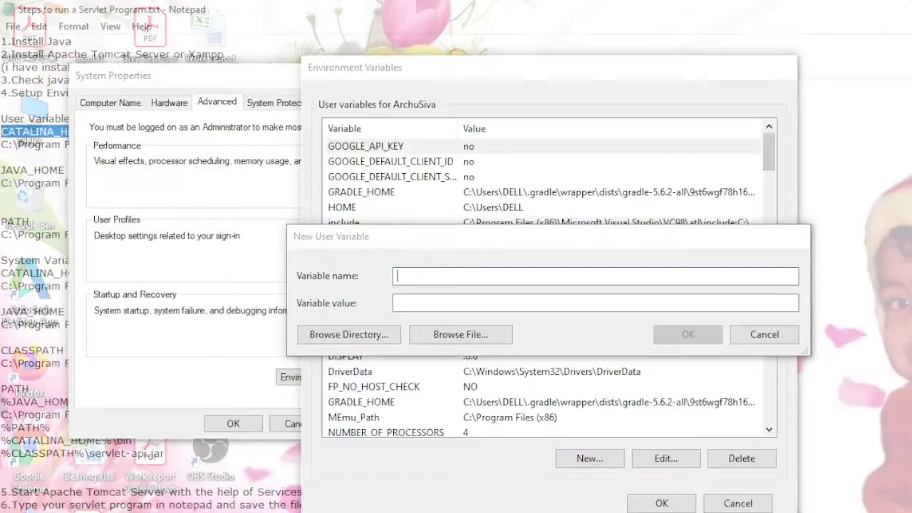
pyautogui.hotkey('ctrl', 'v')
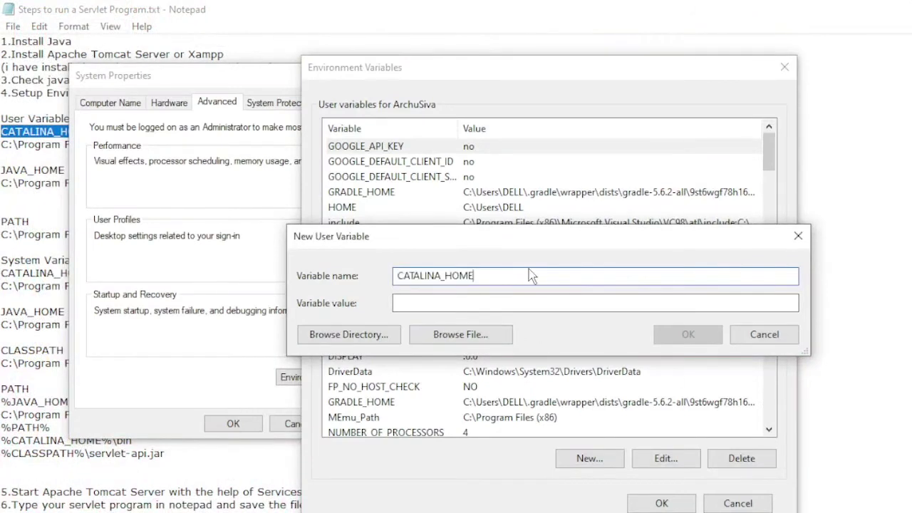
# Step: Copy the path C:\Program Files\Apache Software Foundation\Tomcat 10.0\ from the notes as the CATALINA_HOME value, and create the user variable
pyautogui.click(464, 304)
pyautogui.moveTo(586, 509)
pyautogui.click(586, 492)
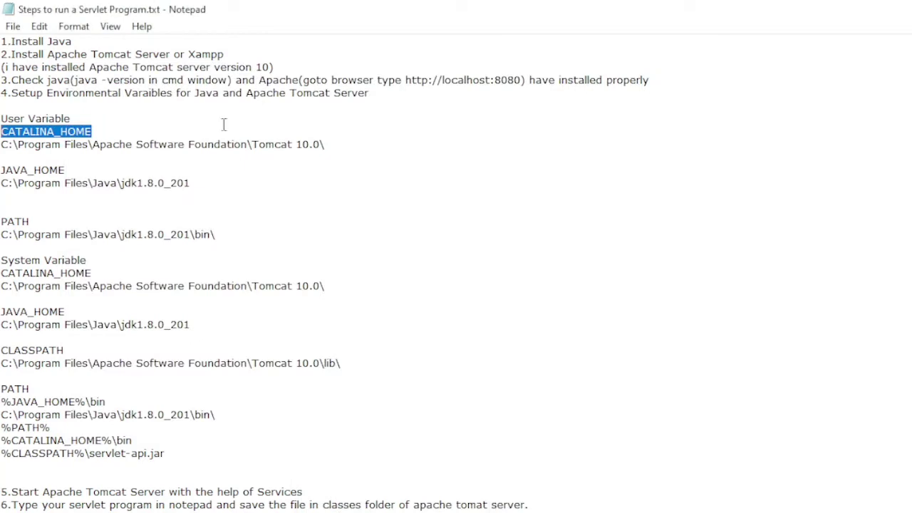
pyautogui.click(350, 151)
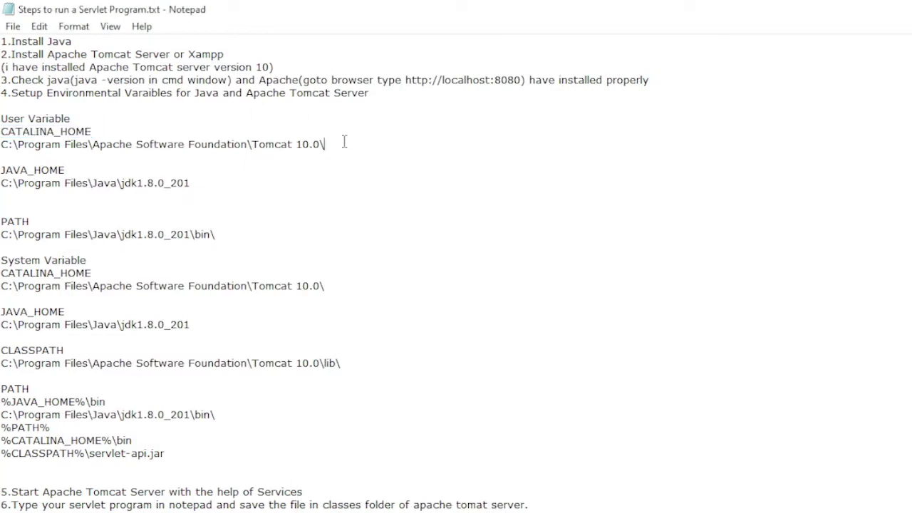
pyautogui.moveTo(330, 139); pyautogui.dragTo(2, 149)
pyautogui.hotkey('ctrl', 'c')
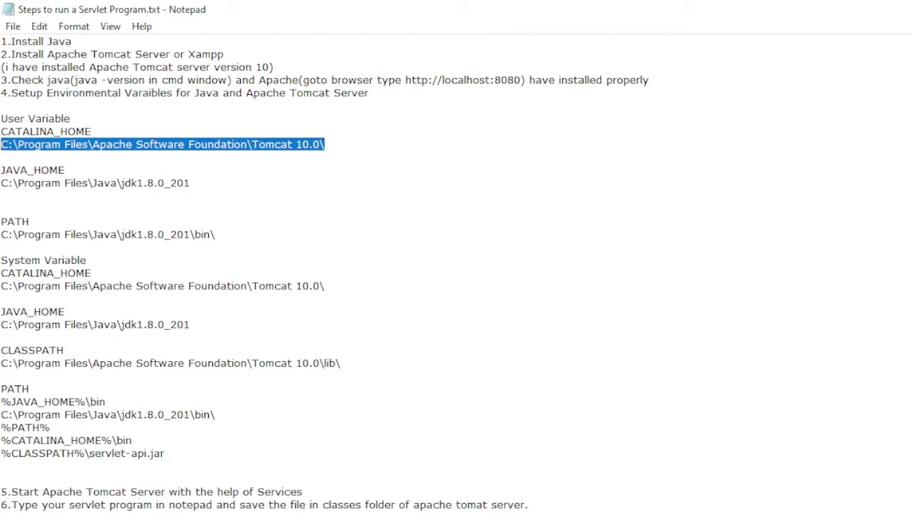
pyautogui.click(855, 492)
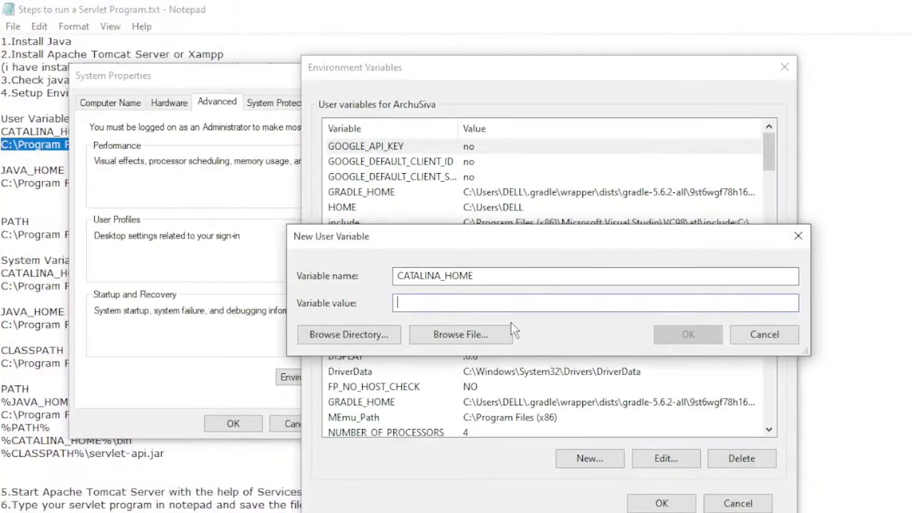
pyautogui.hotkey('ctrl', 'v')
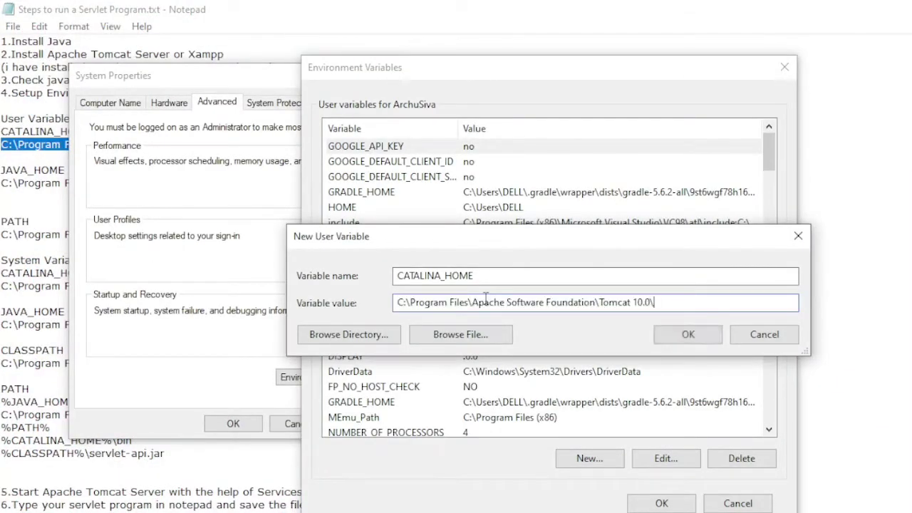
pyautogui.click(688, 335)
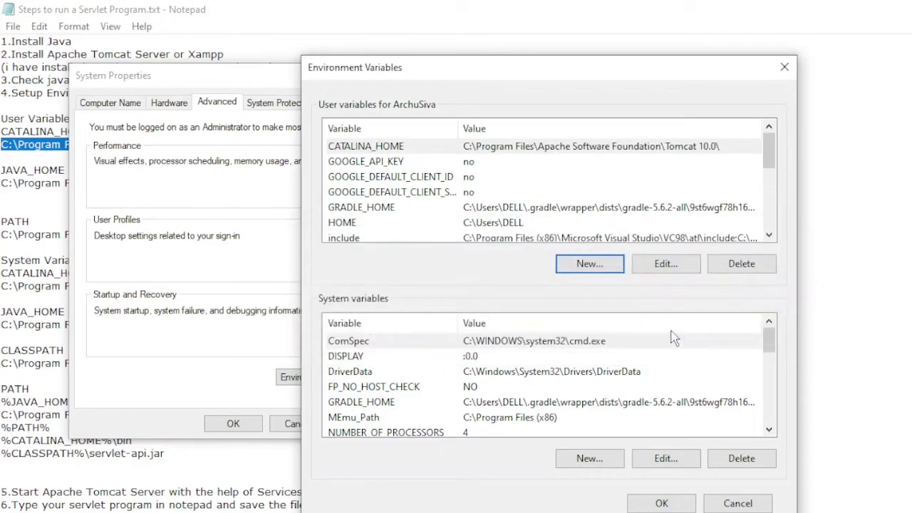
pyautogui.click(590, 264)
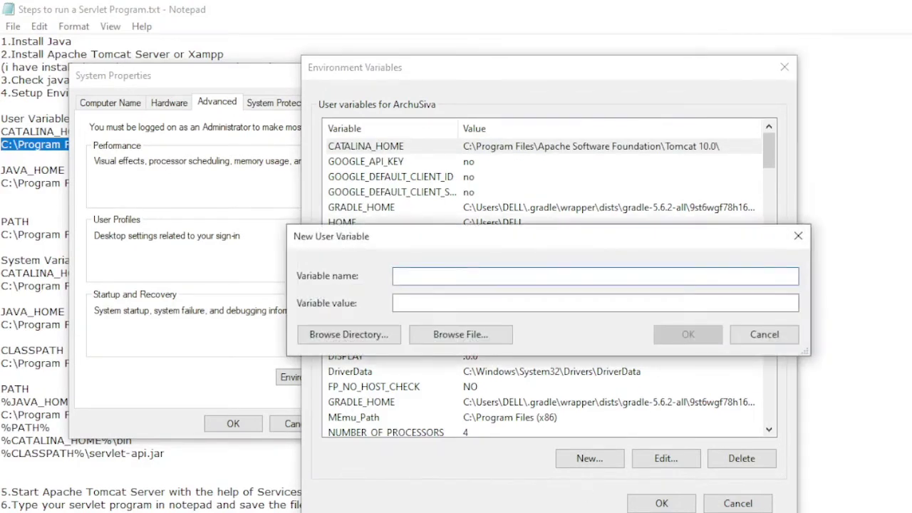
pyautogui.click(620, 501)
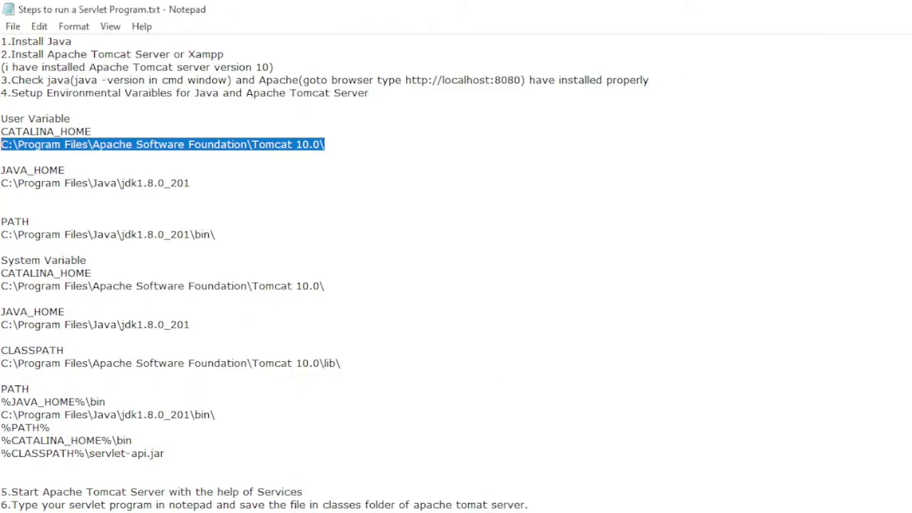
pyautogui.click(77, 169)
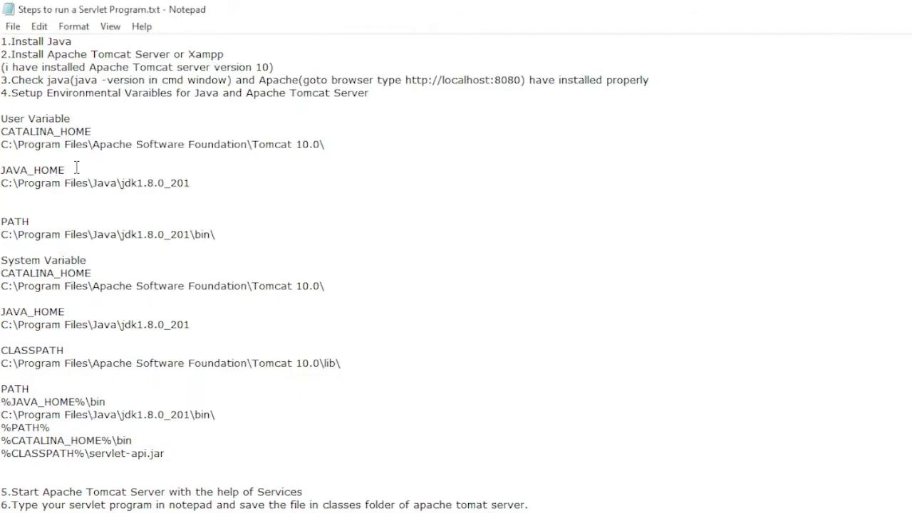
pyautogui.doubleClick(74, 168)
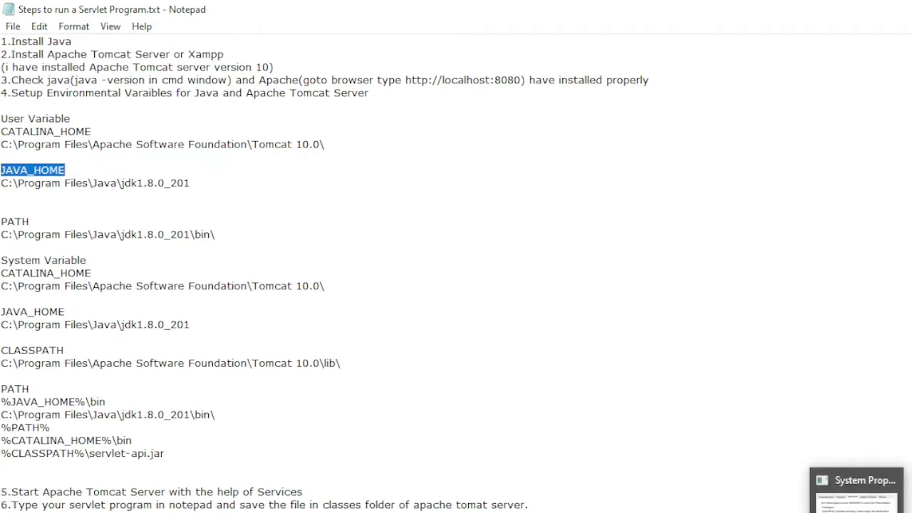
pyautogui.click(855, 492)
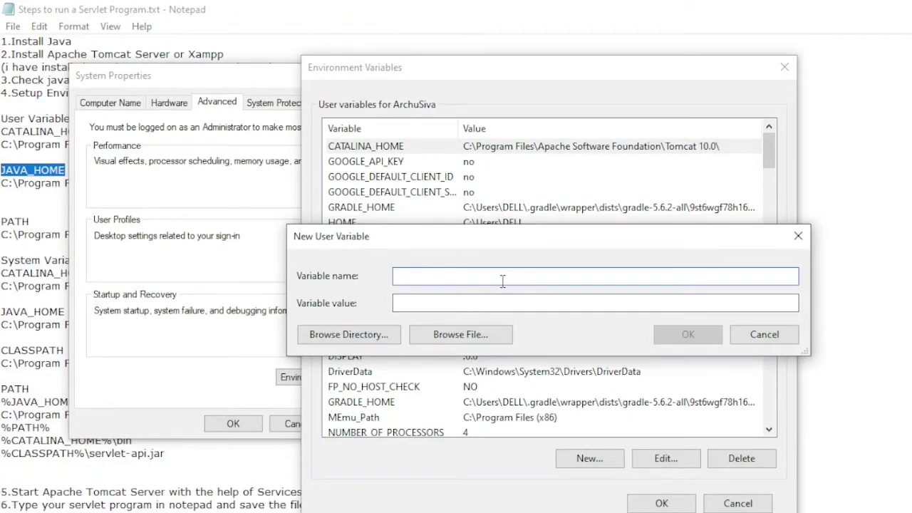
pyautogui.click(50, 172)
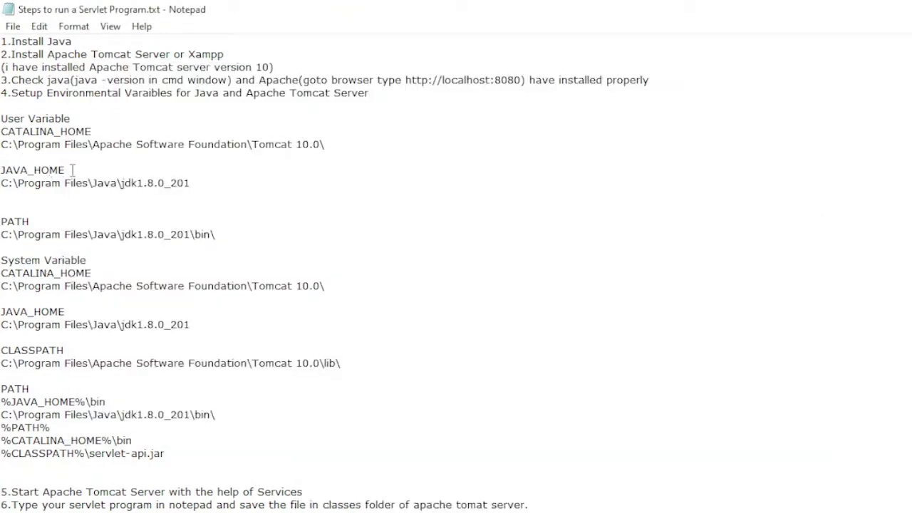
pyautogui.moveTo(72, 170); pyautogui.dragTo(2, 158)
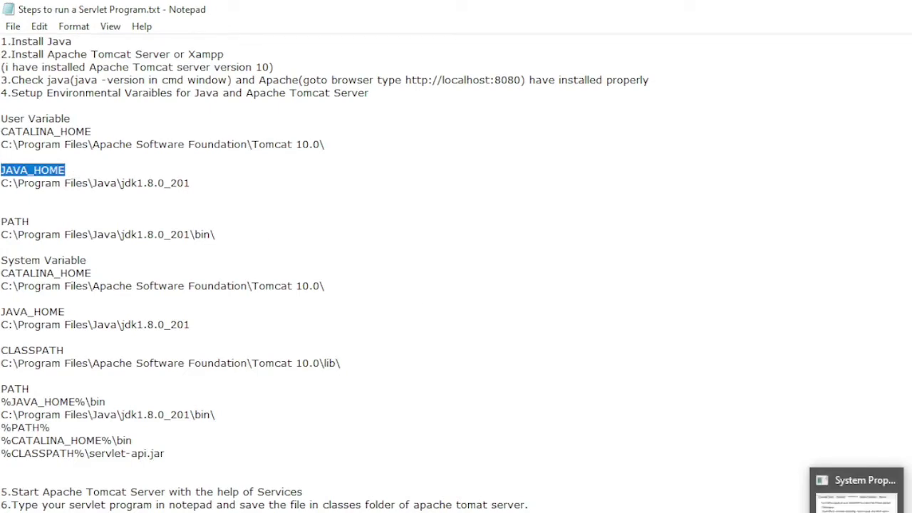
pyautogui.click(862, 491)
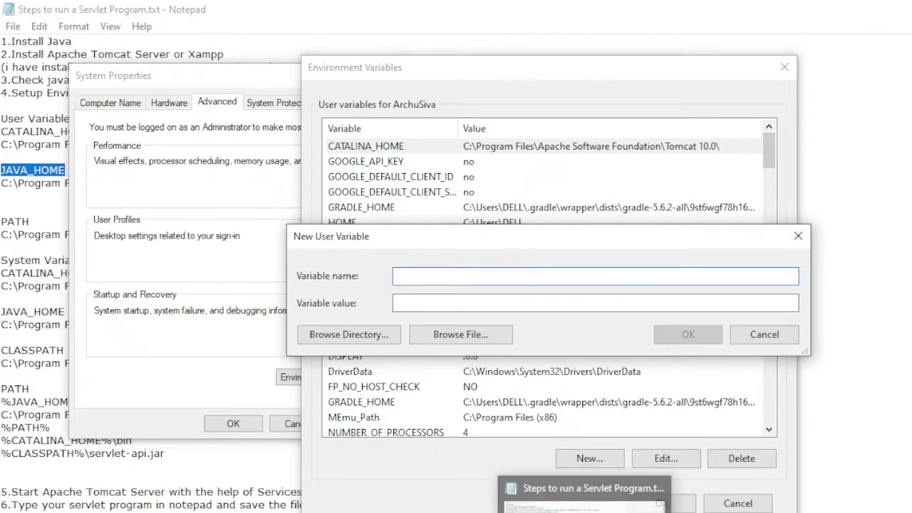
pyautogui.click(584, 499)
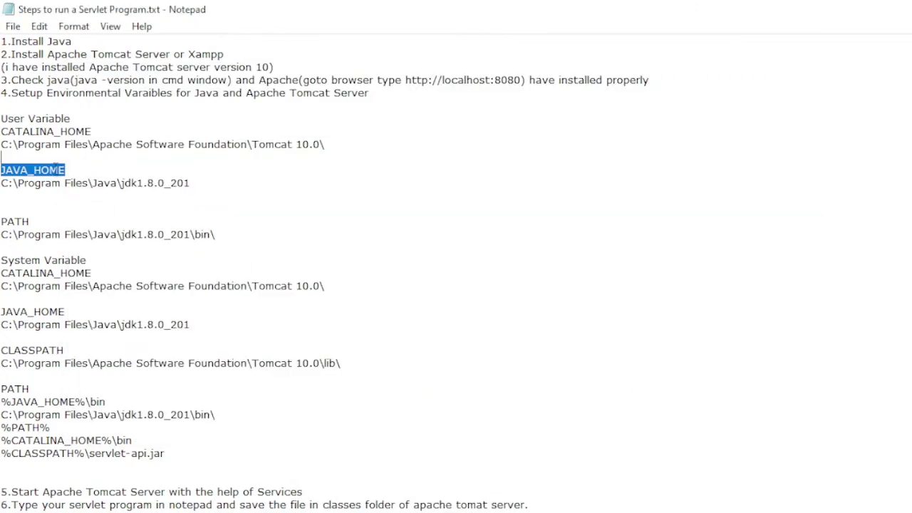
pyautogui.rightClick(55, 166)
pyautogui.click(63, 220)
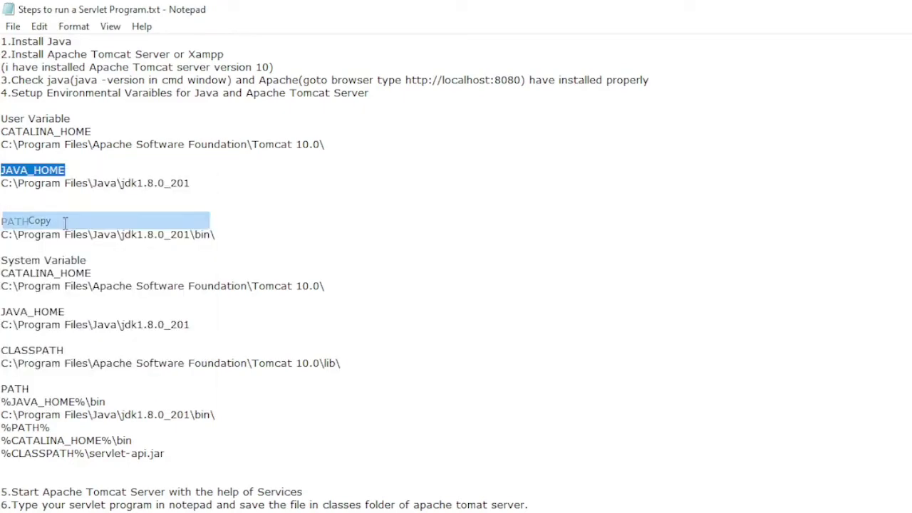
pyautogui.moveTo(841, 508)
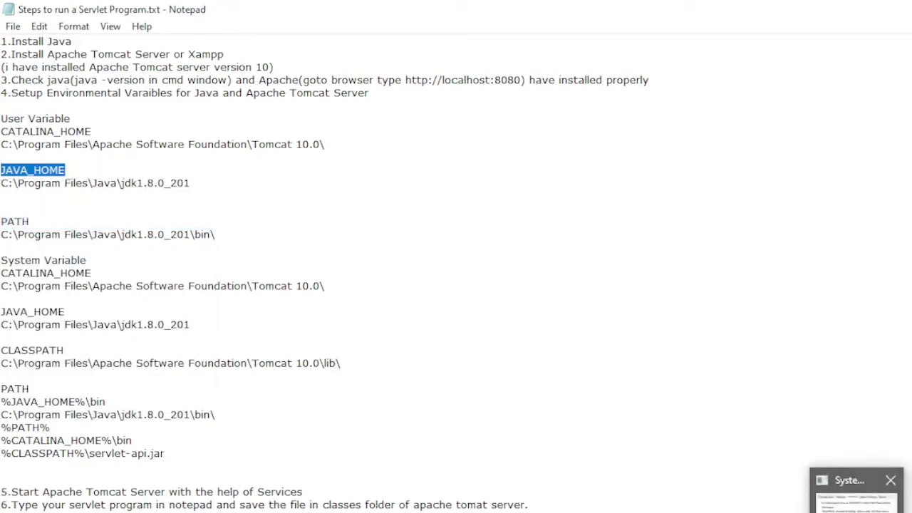
pyautogui.click(848, 492)
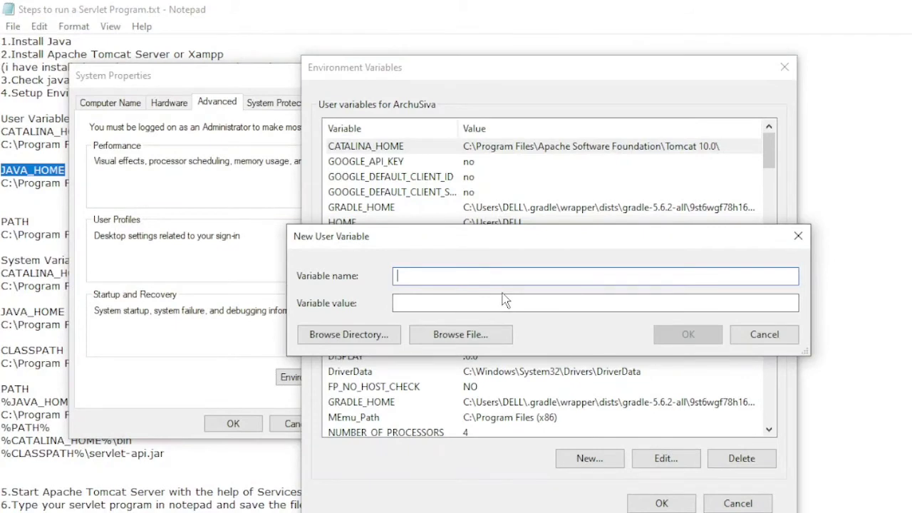
pyautogui.rightClick(469, 271)
pyautogui.click(372, 349)
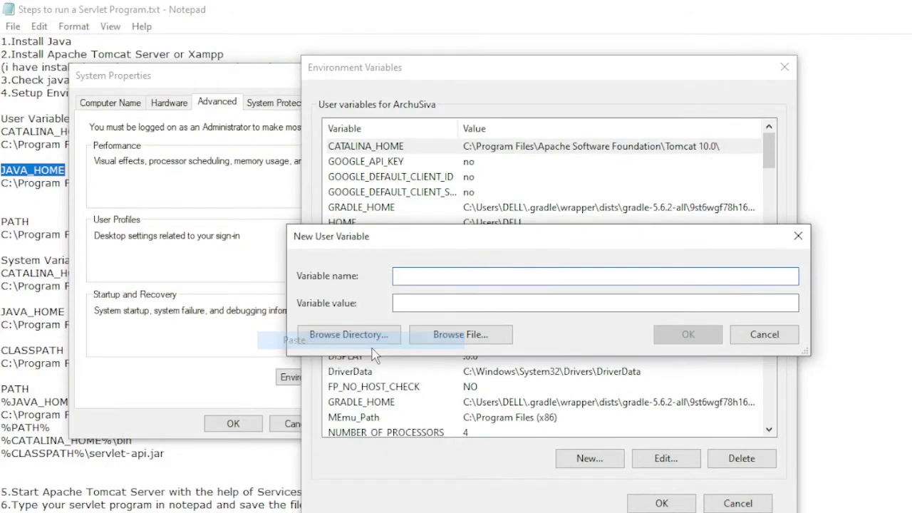
pyautogui.click(783, 338)
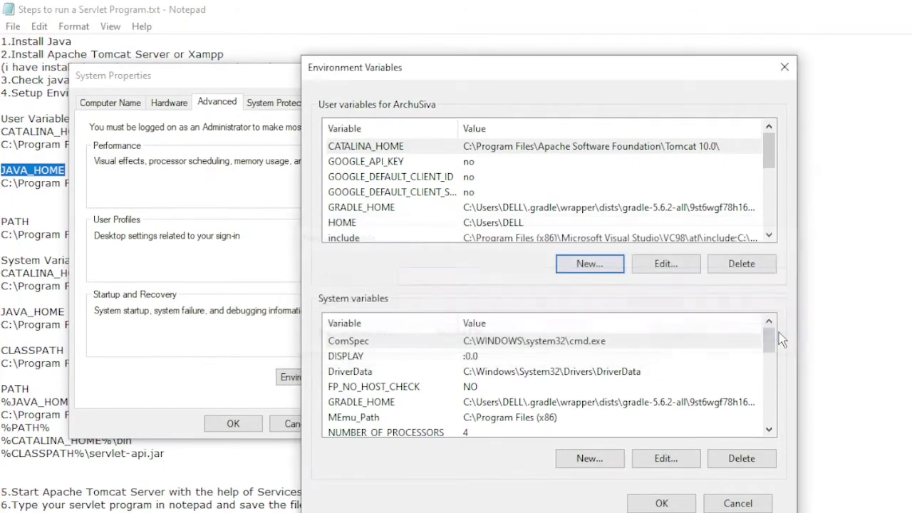
# Step: Start another new user variable and name it JAVA_HOME
pyautogui.click(553, 181)
pyautogui.click(540, 148)
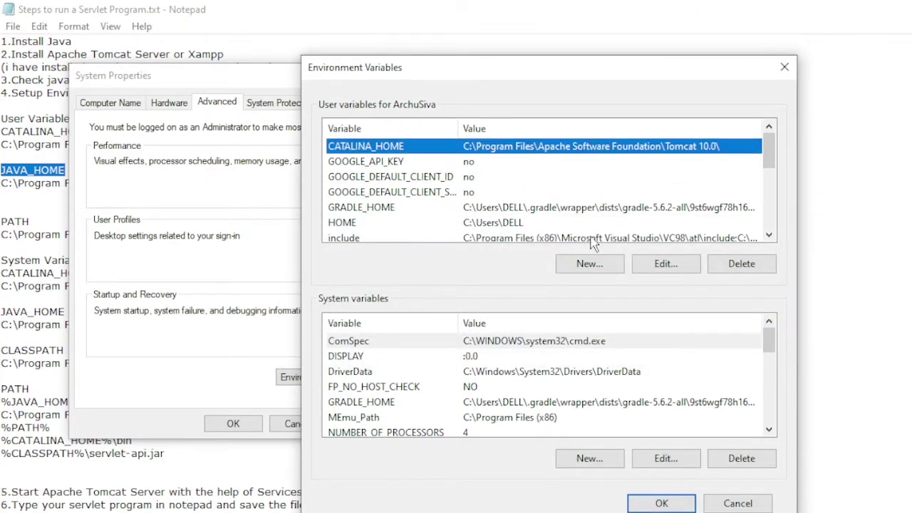
pyautogui.click(583, 273)
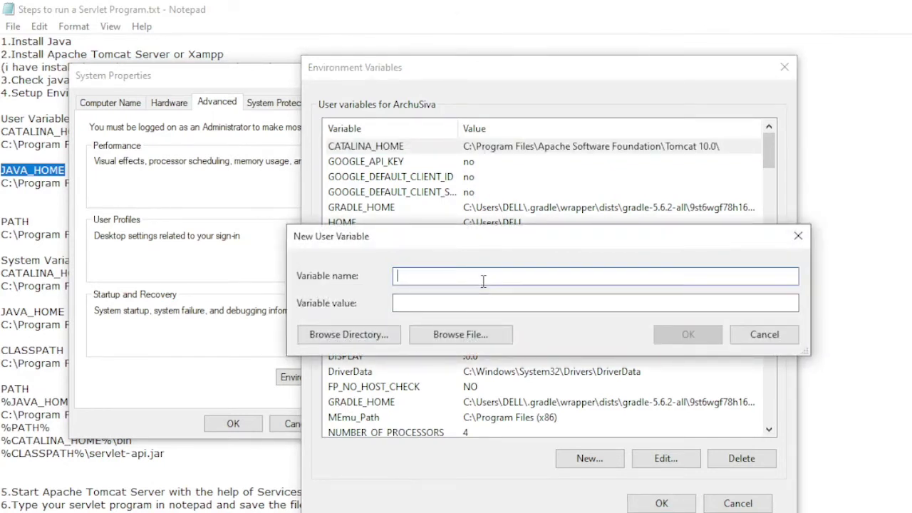
pyautogui.write('JAVA_HOME')
# Step: Try to copy the path C:\Program Files\Java\jdk1.8.0_201 from the notes into the JAVA_HOME variable's value
pyautogui.click(29, 185)
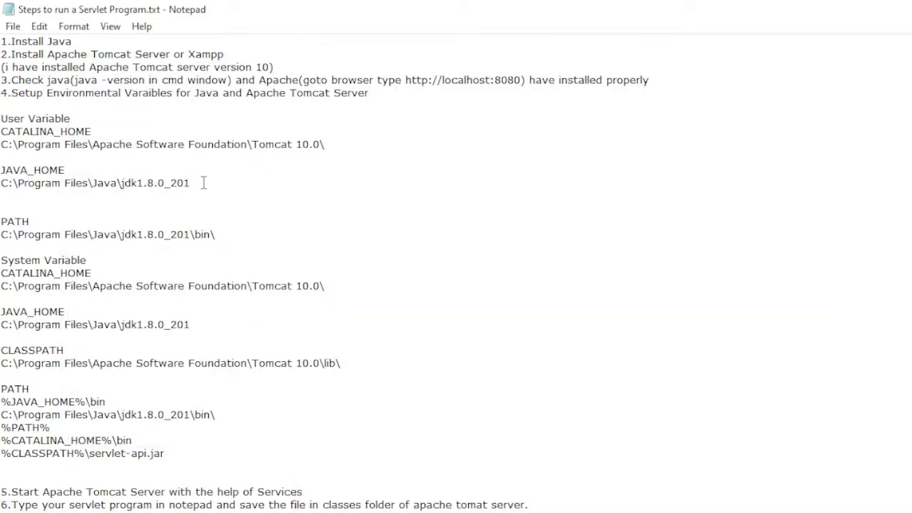
pyautogui.moveTo(204, 183); pyautogui.dragTo(66, 170)
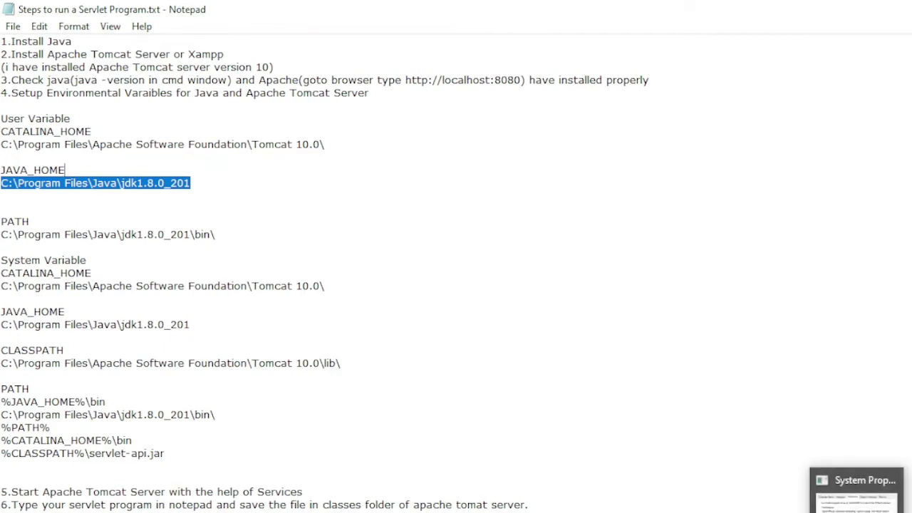
pyautogui.click(855, 491)
pyautogui.click(578, 304)
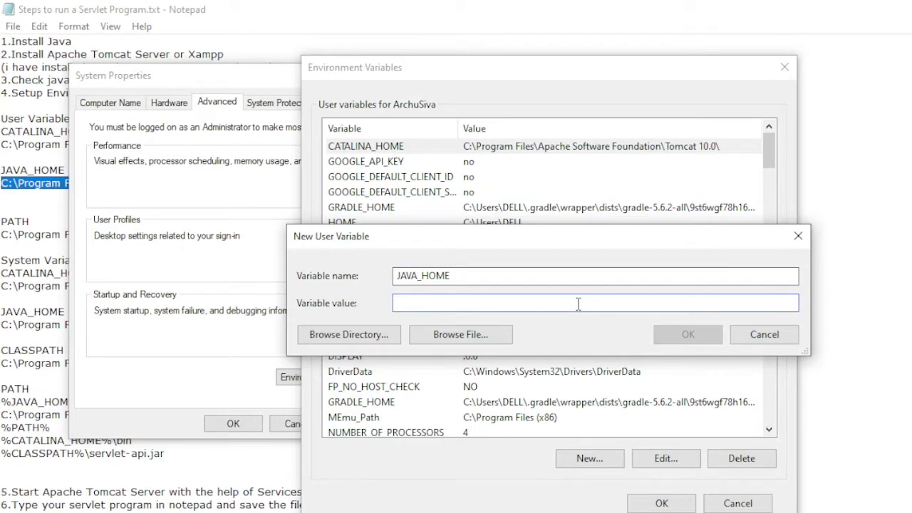
pyautogui.rightClick(396, 303)
pyautogui.click(463, 373)
pyautogui.rightClick(510, 305)
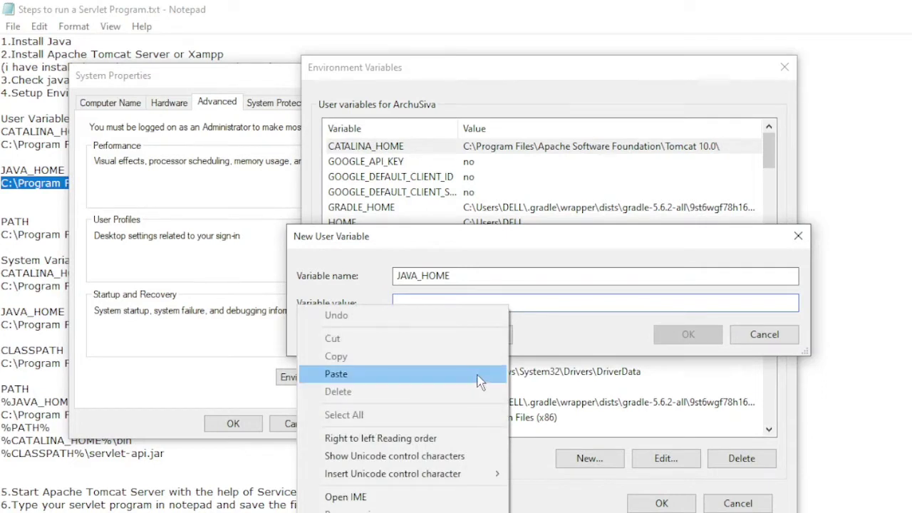
pyautogui.click(477, 377)
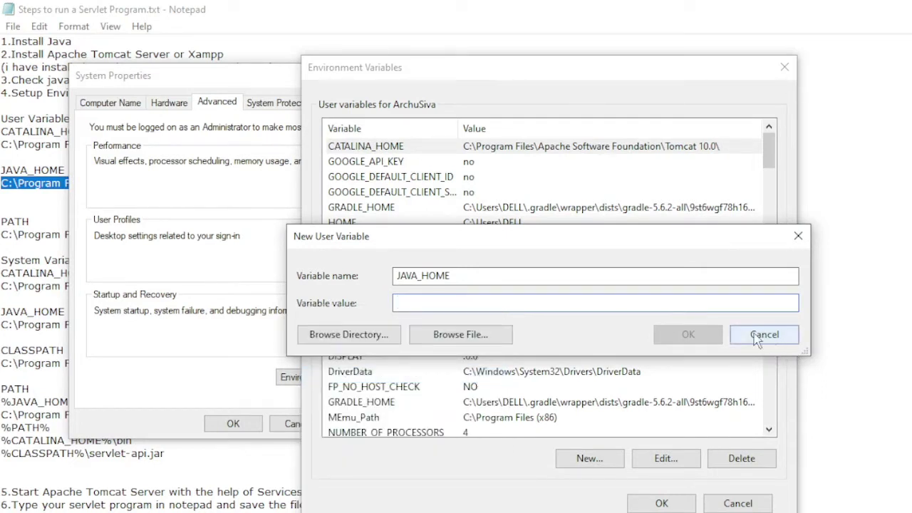
pyautogui.click(379, 335)
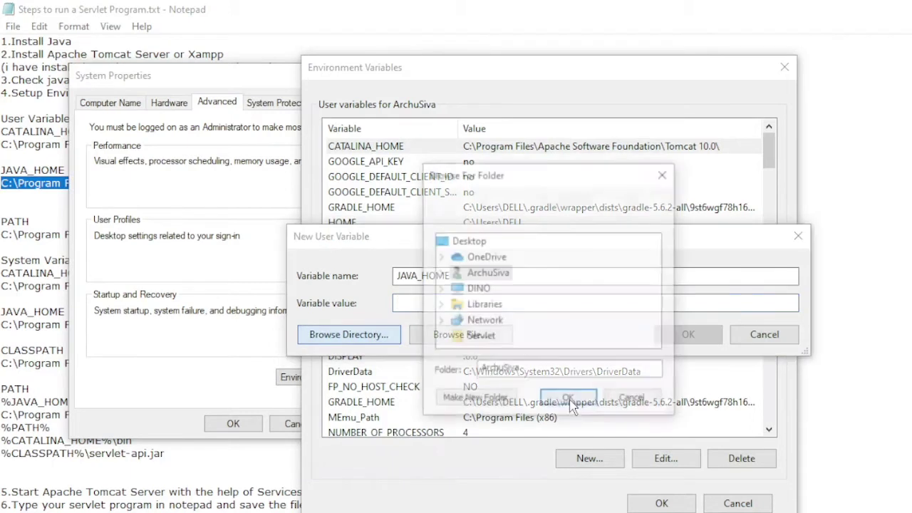
pyautogui.doubleClick(476, 289)
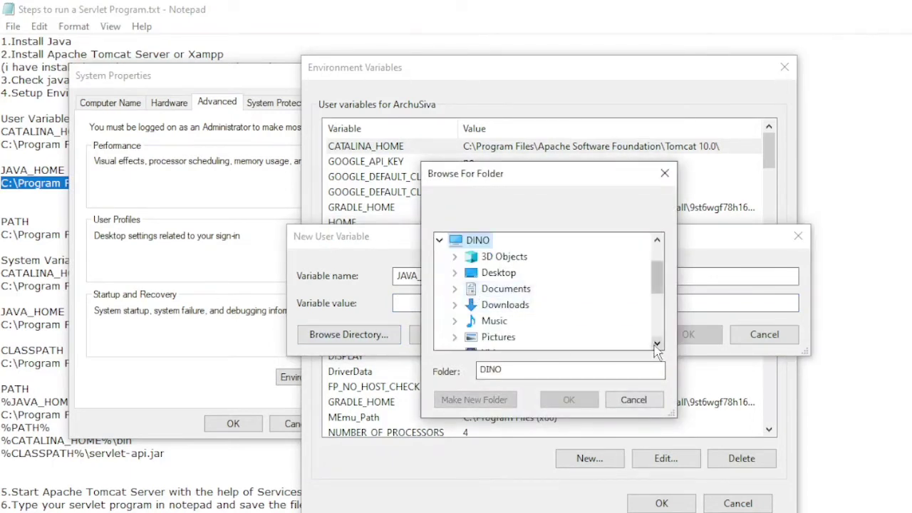
pyautogui.scroll(-3, 657, 345)
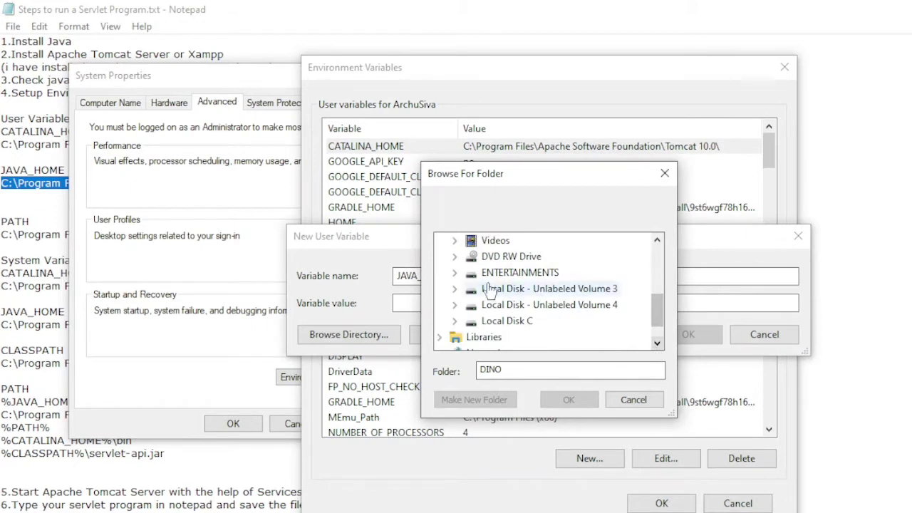
pyautogui.doubleClick(503, 322)
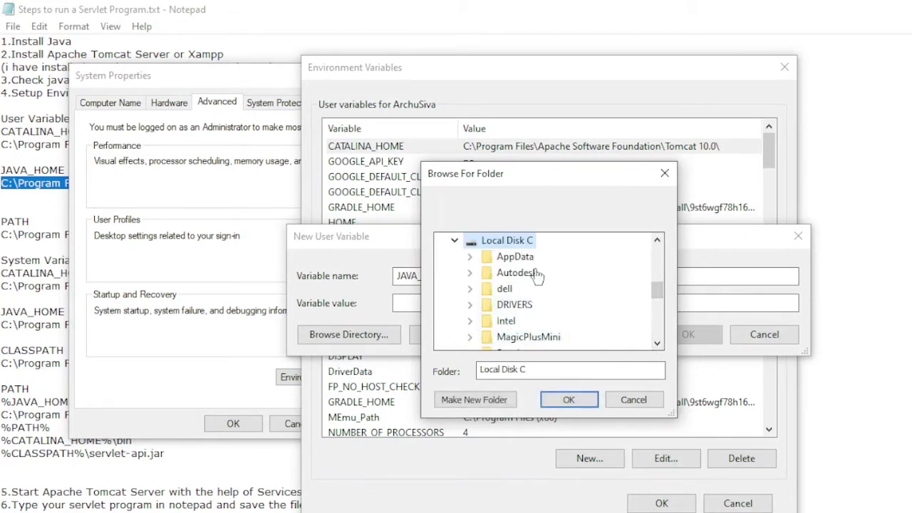
pyautogui.scroll(-5, 657, 345)
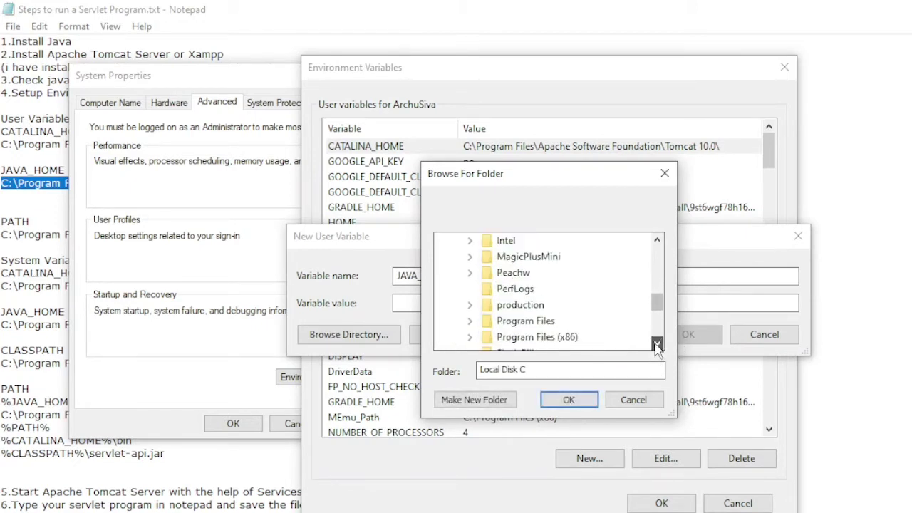
pyautogui.click(657, 345)
pyautogui.doubleClick(546, 306)
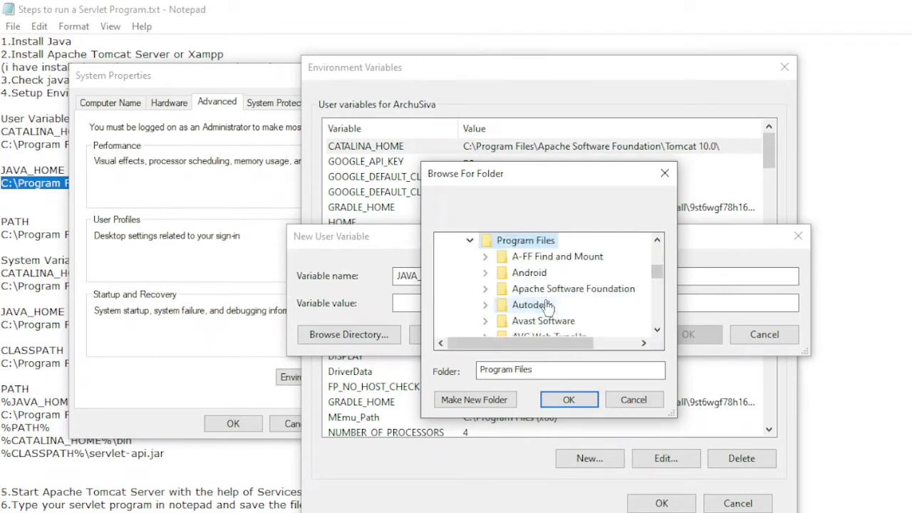
pyautogui.scroll(-3, 657, 329)
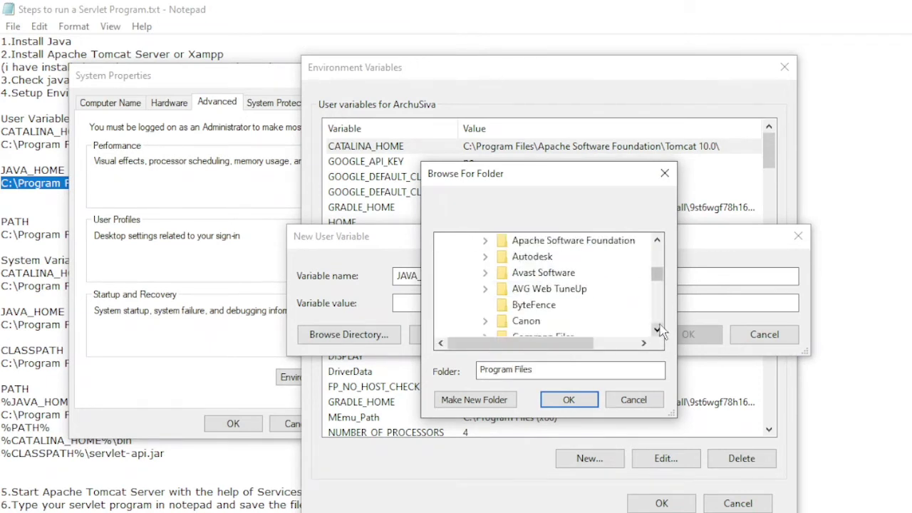
pyautogui.scroll(-10, 657, 329)
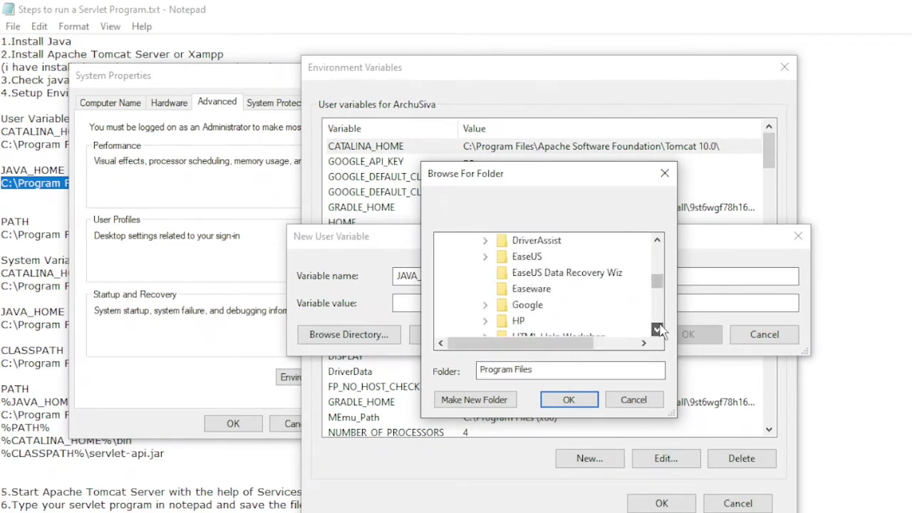
pyautogui.scroll(-7, 657, 329)
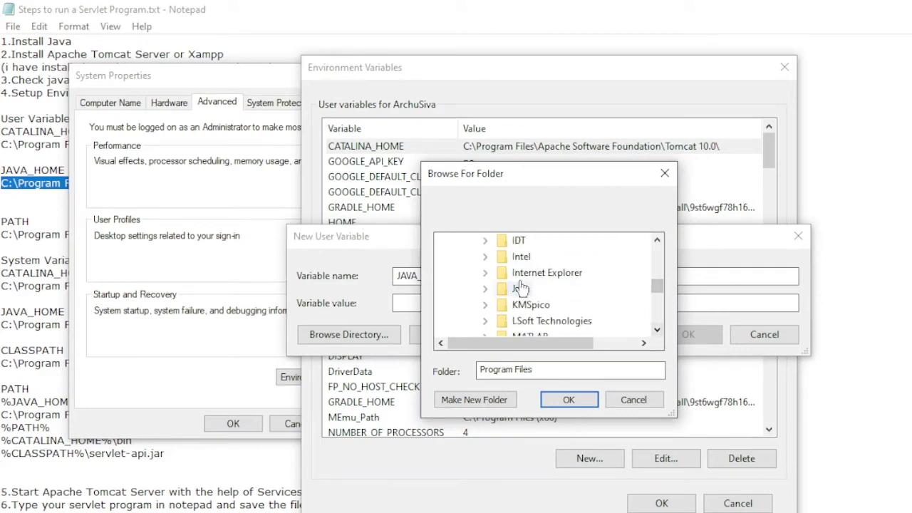
pyautogui.doubleClick(531, 273)
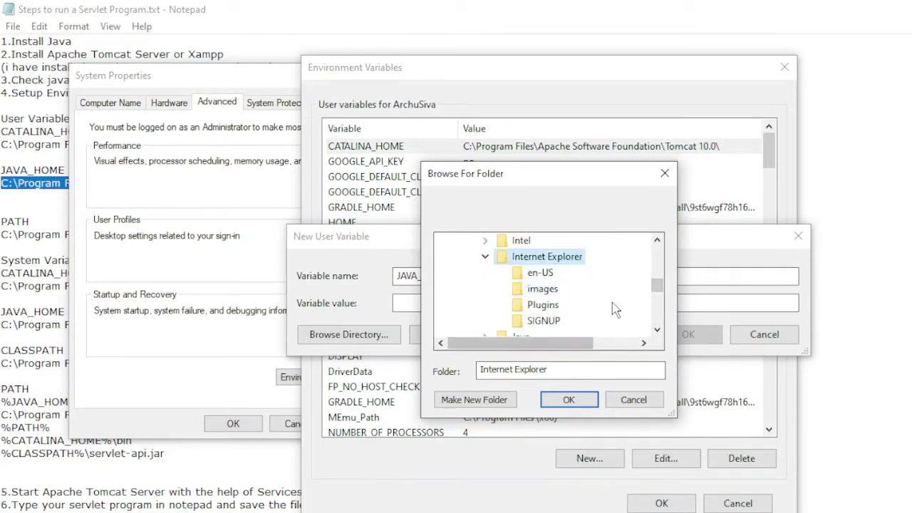
pyautogui.scroll(-3, 657, 330)
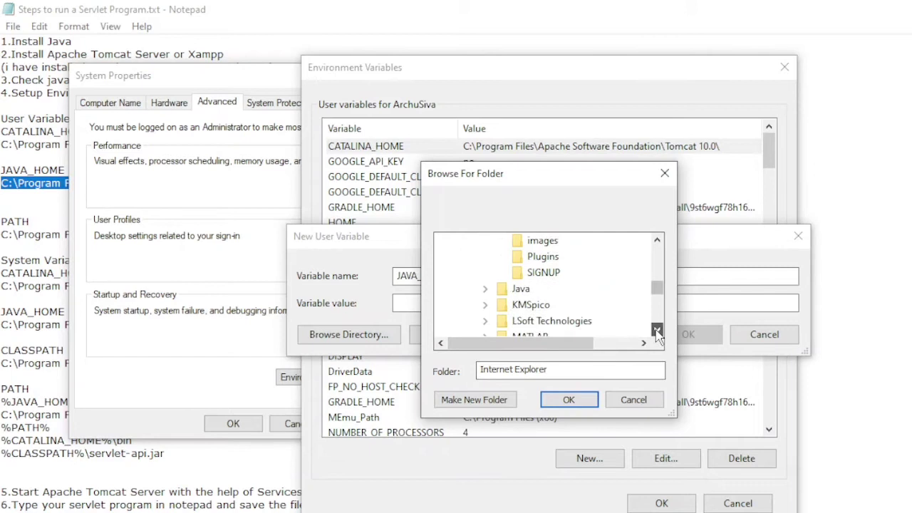
pyautogui.doubleClick(534, 290)
pyautogui.doubleClick(562, 289)
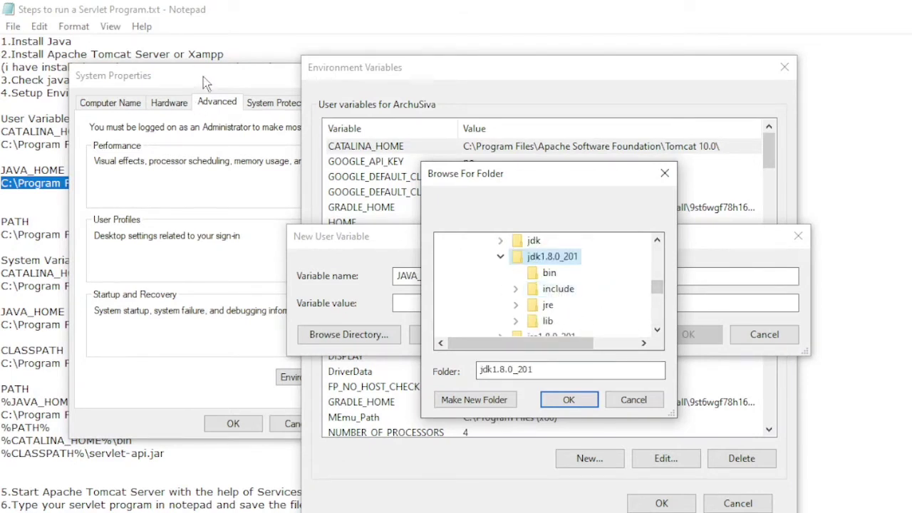
pyautogui.press('Escape')
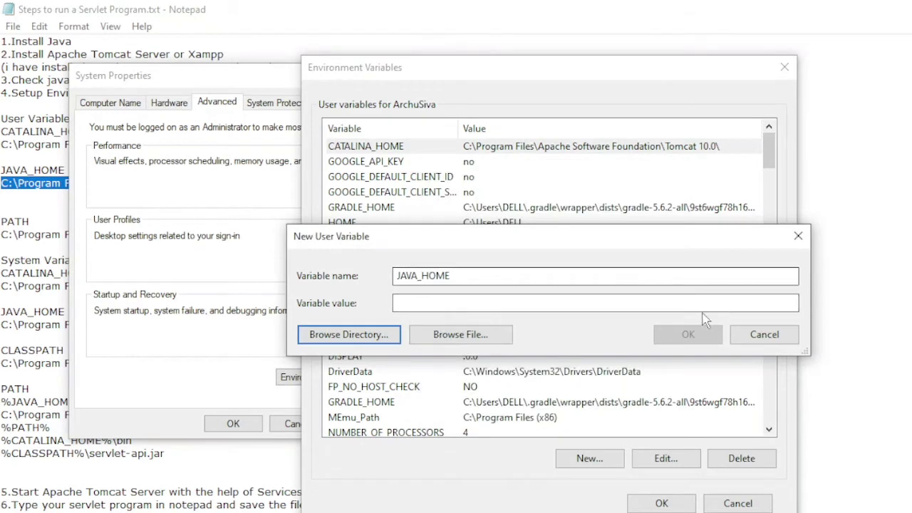
pyautogui.click(786, 338)
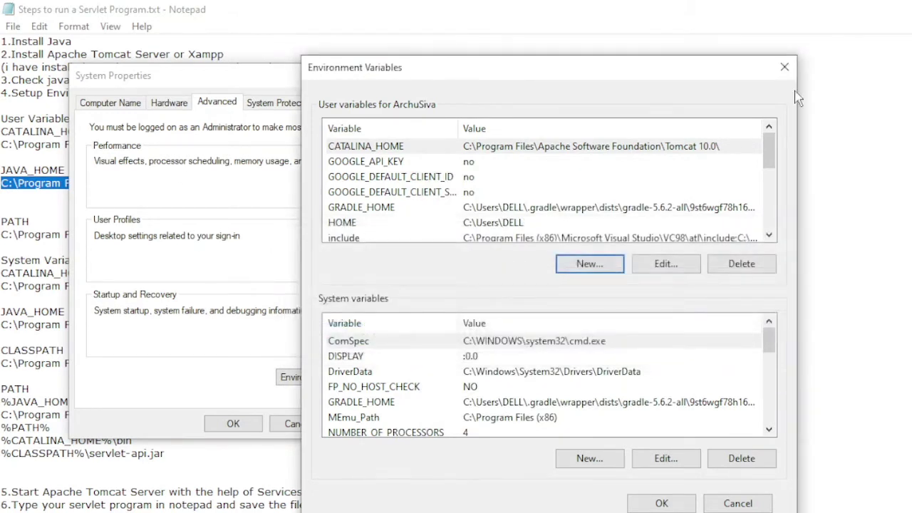
# Step: Save the environment variable changes and move the System Properties window clear of the notes
pyautogui.click(662, 502)
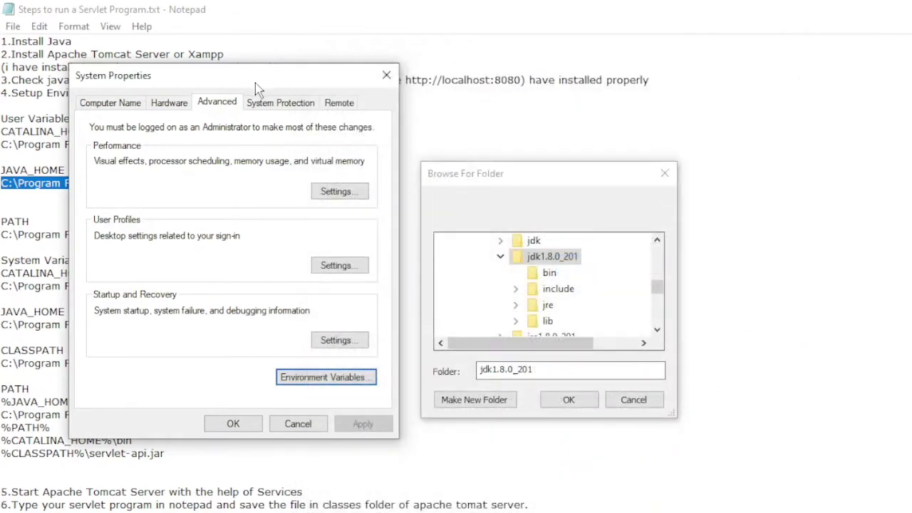
pyautogui.moveTo(255, 83); pyautogui.dragTo(567, 130)
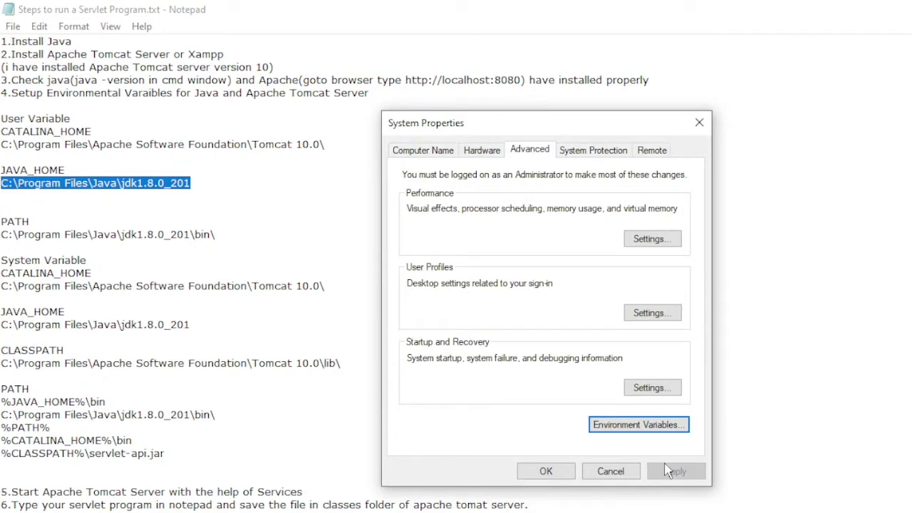
# Step: Reopen the environment variables and start a new user variable named JAVA_HOME
pyautogui.click(641, 427)
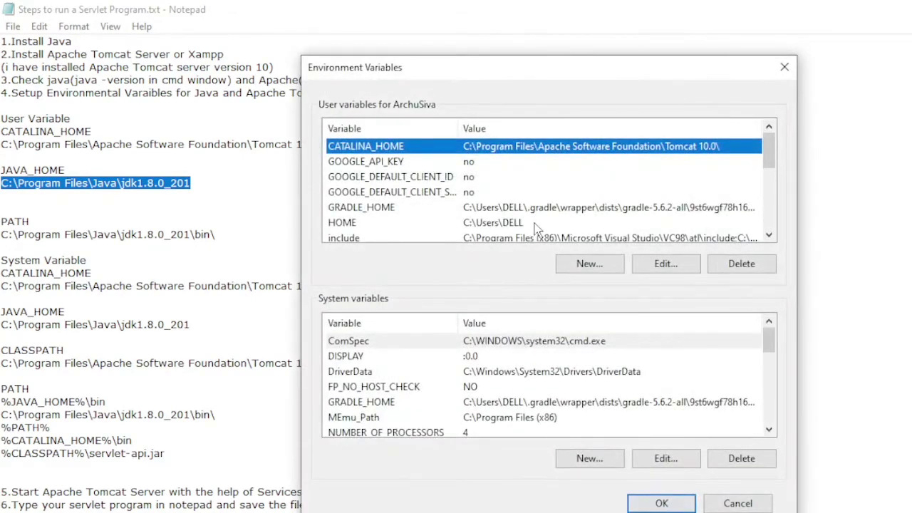
pyautogui.click(586, 262)
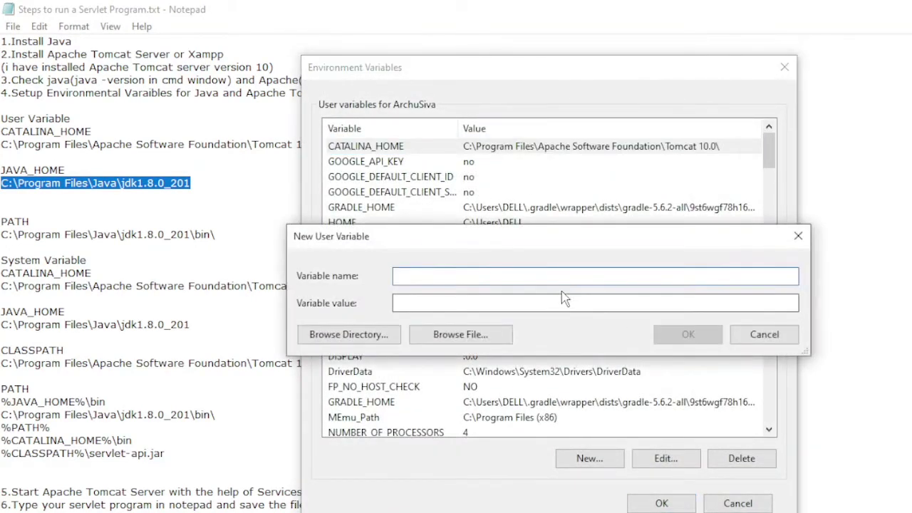
pyautogui.write('JAVA_HOME')
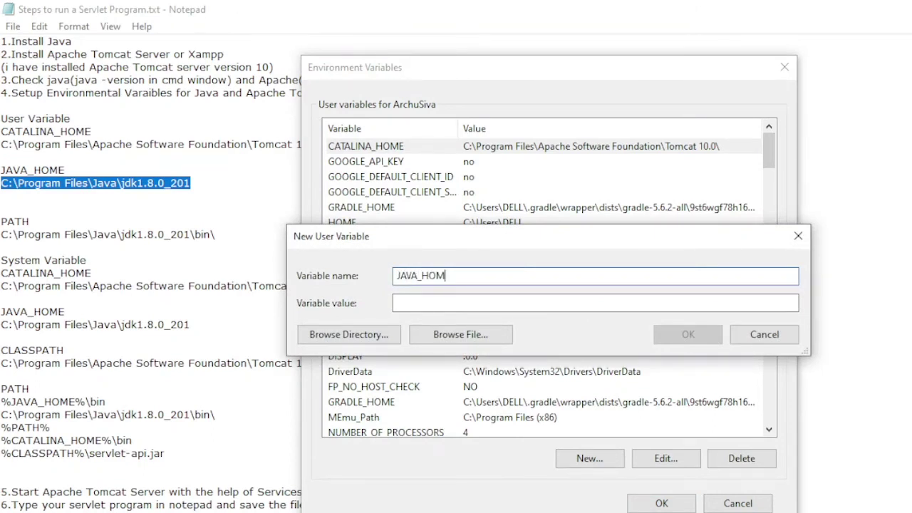
# Step: Copy the path C:\Program Files\Java\jdk1.8.0_201 under JAVA_HOME in the notes, and dismiss the leftover Browse For Folder window
pyautogui.click(163, 183)
pyautogui.doubleClick(163, 183)
pyautogui.click(164, 183)
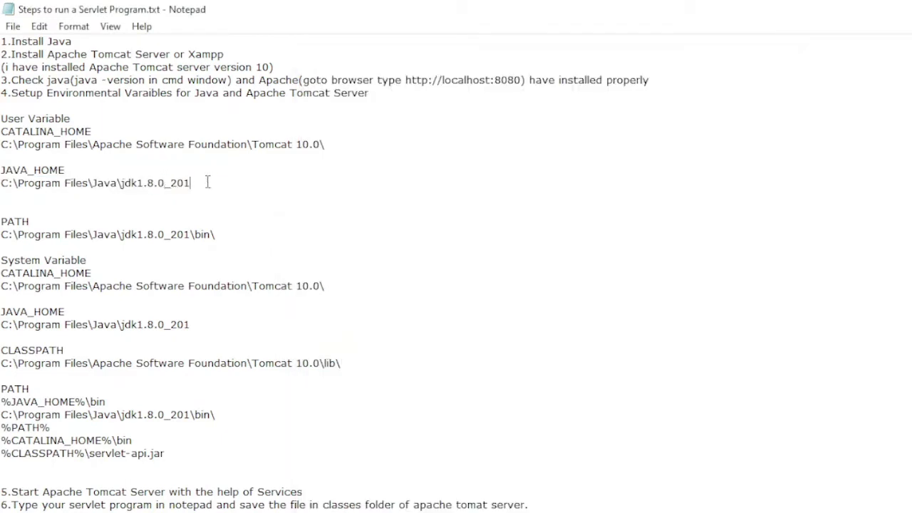
pyautogui.moveTo(2, 195); pyautogui.dragTo(2, 183)
pyautogui.hotkey('ctrl', 'c')
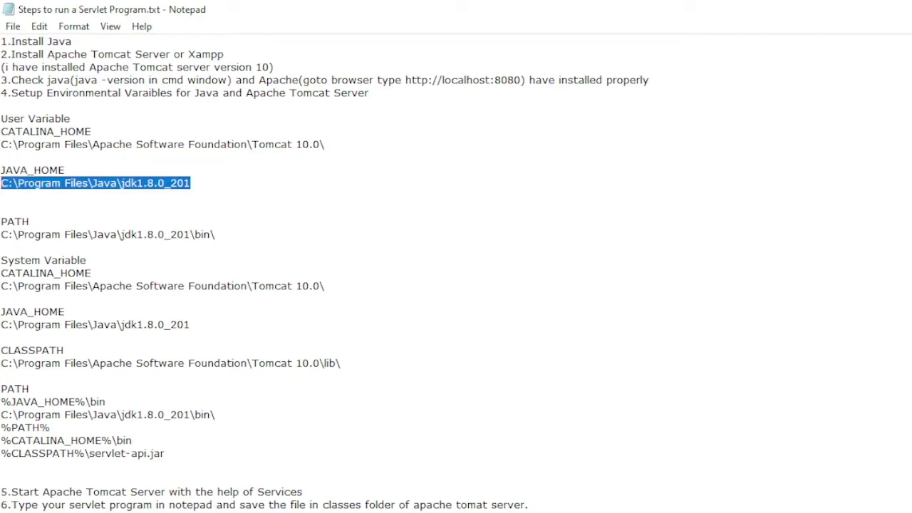
pyautogui.click(884, 492)
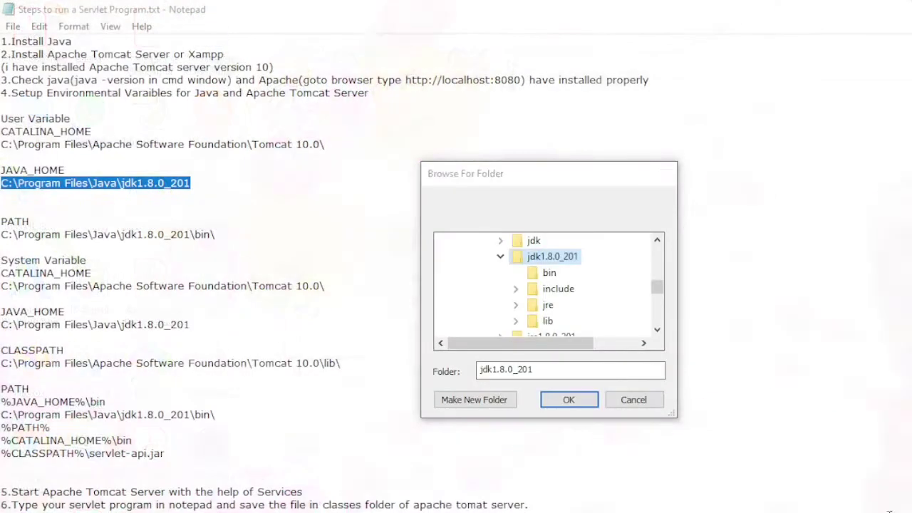
pyautogui.click(642, 400)
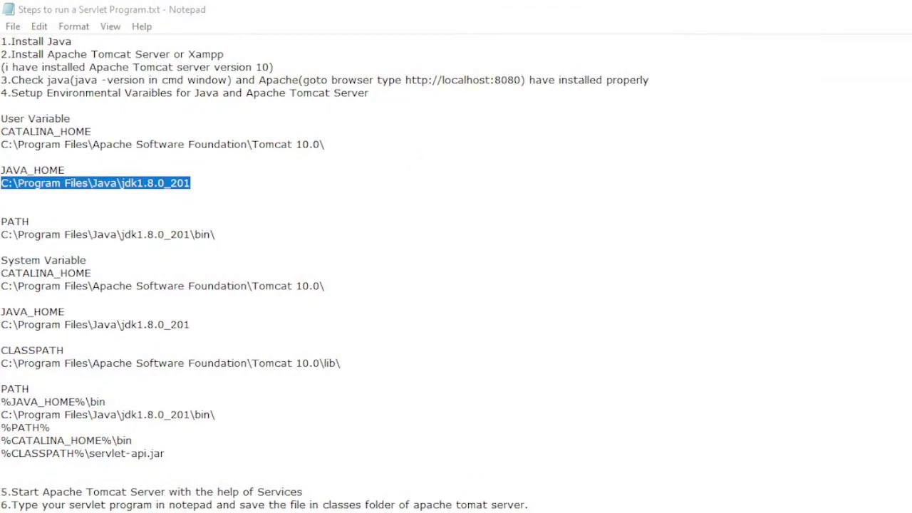
# Step: Use the copied path C:\Program Files\Java\jdk1.8.0_201 as the JAVA_HOME value and create the user variable
pyautogui.click(855, 495)
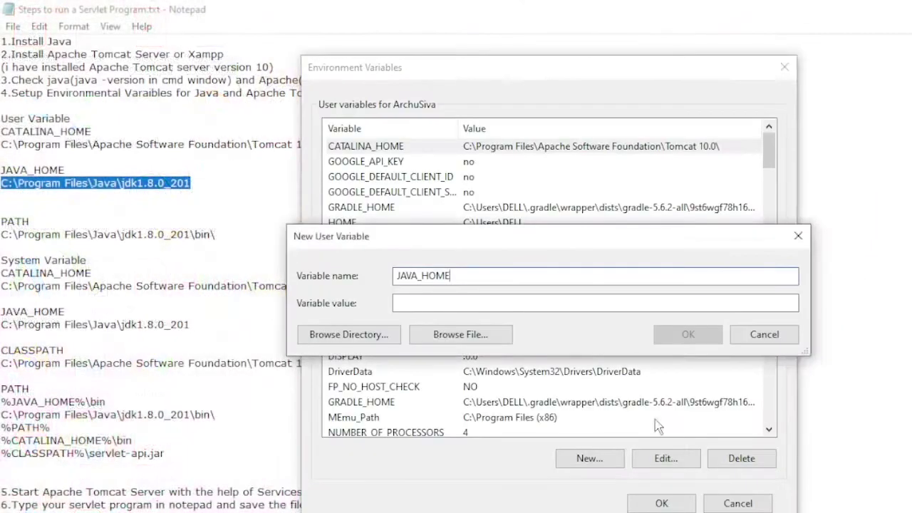
pyautogui.click(472, 303)
pyautogui.hotkey('ctrl', 'v')
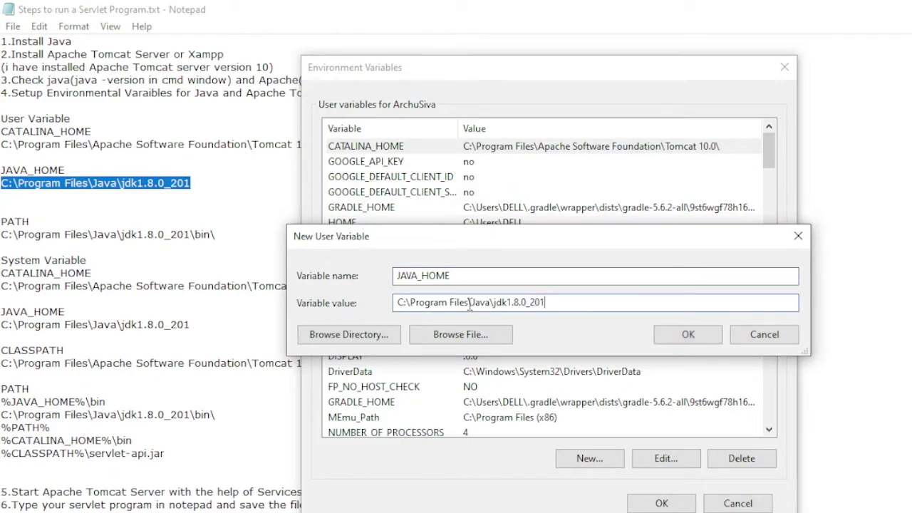
pyautogui.click(690, 335)
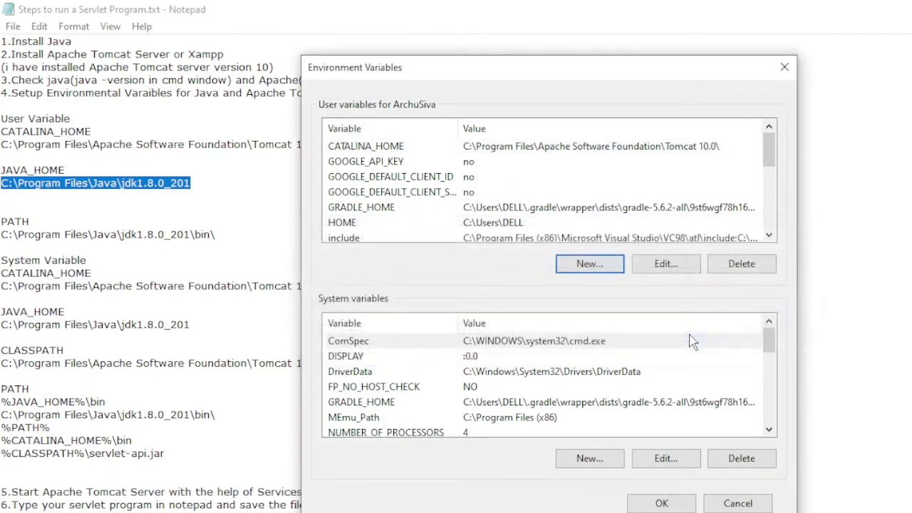
# Step: Start a new user variable and name it PATH, copying the name from the notes
pyautogui.click(45, 222)
pyautogui.moveTo(46, 222); pyautogui.dragTo(1, 219)
pyautogui.hotkey('ctrl', 'c')
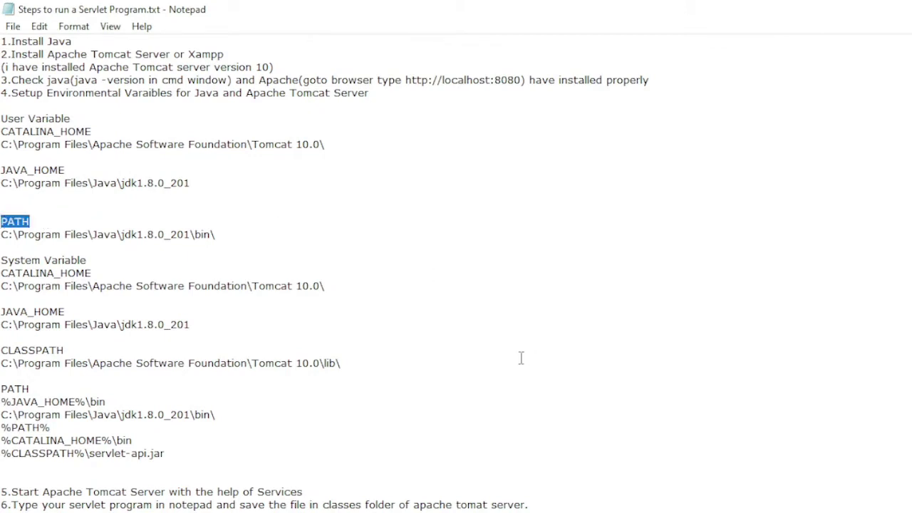
pyautogui.hotkey('alt', 'Tab')
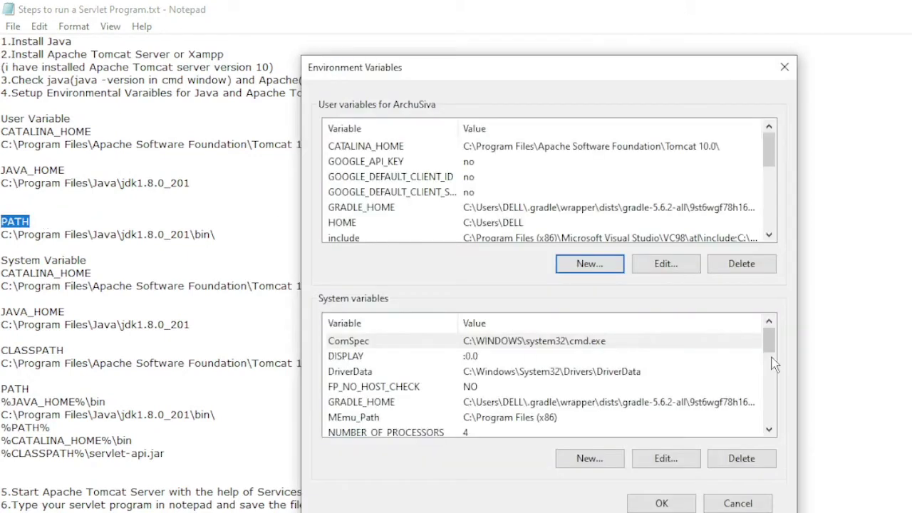
pyautogui.click(590, 265)
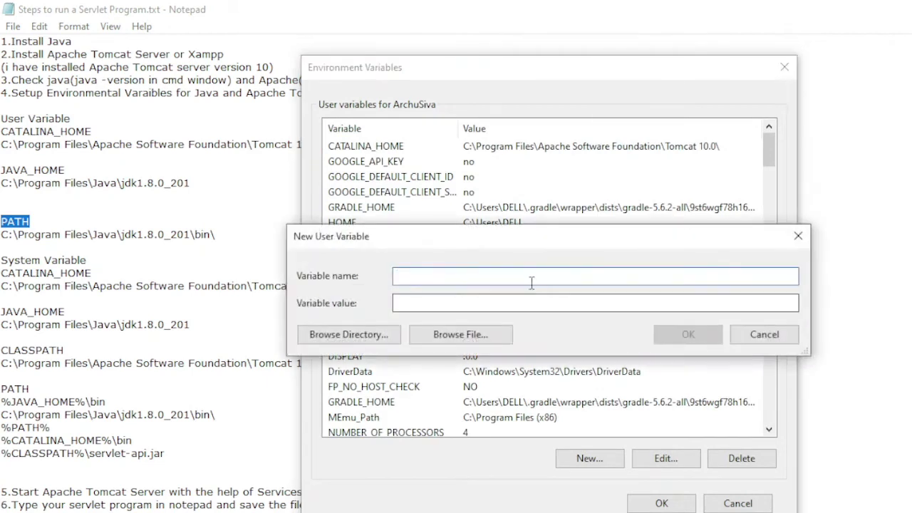
pyautogui.hotkey('ctrl', 'v')
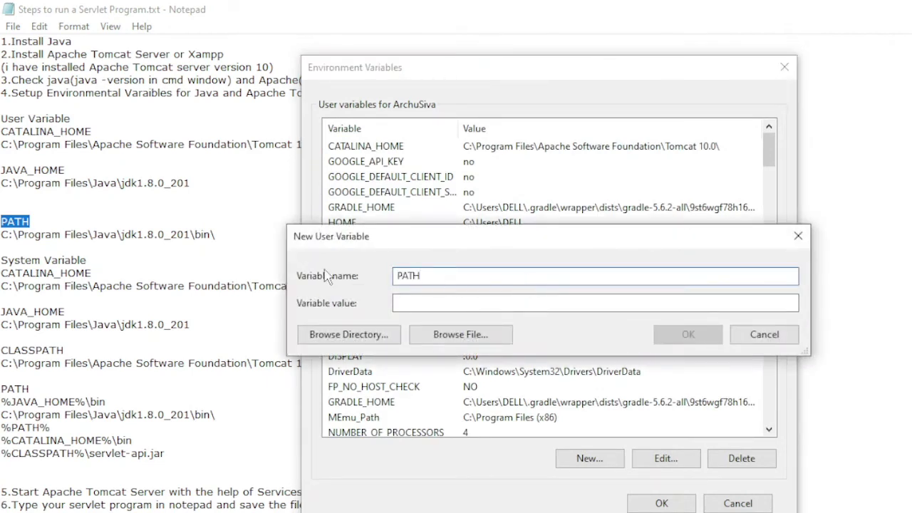
# Step: Copy C:\Program Files\Java\jdk1.8.0_201\bin\ from the notes as the PATH value, and create the user variable
pyautogui.click(216, 234)
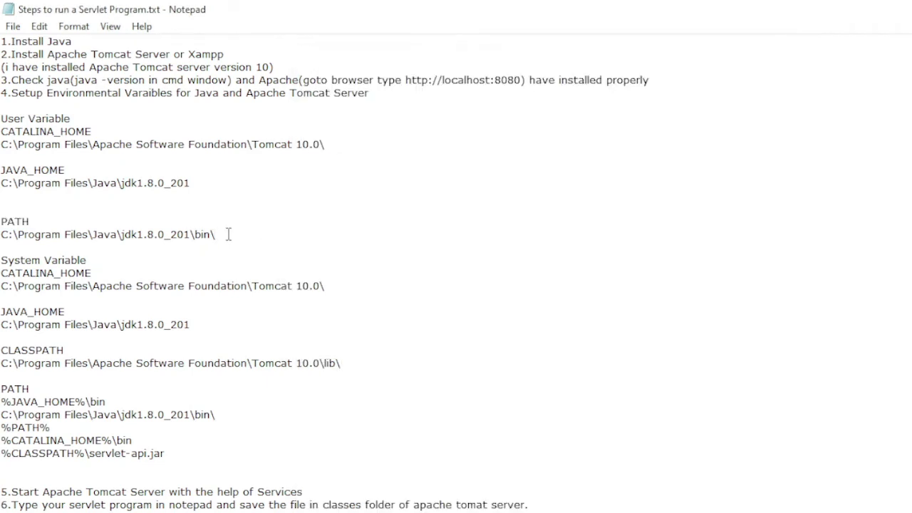
pyautogui.moveTo(228, 234); pyautogui.dragTo(3, 240)
pyautogui.hotkey('ctrl', 'c')
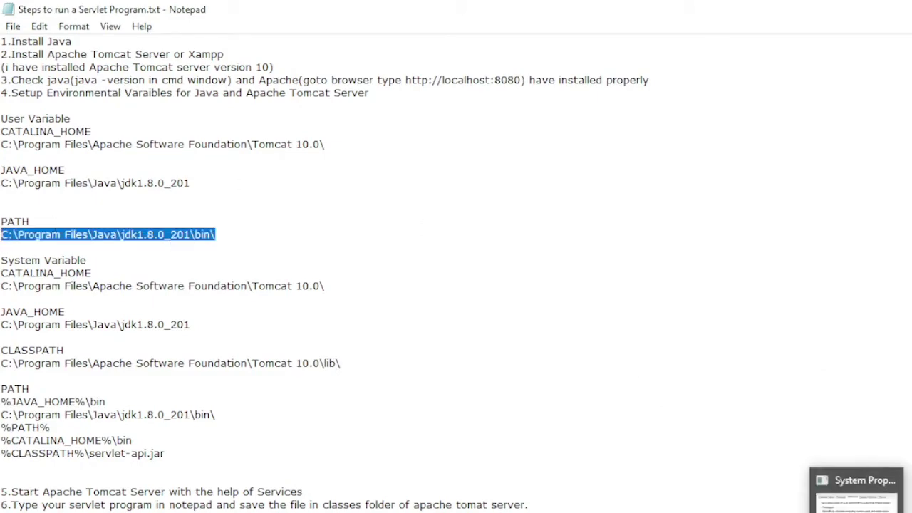
pyautogui.click(862, 499)
pyautogui.click(510, 299)
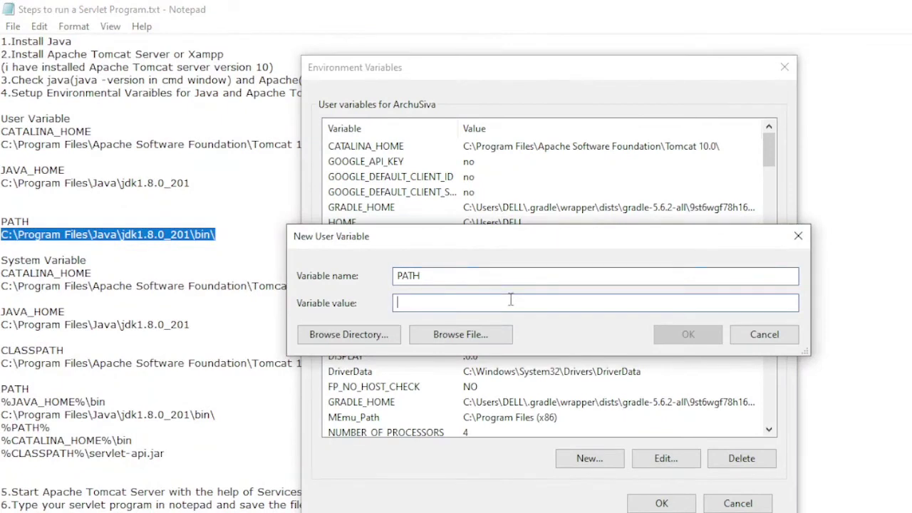
pyautogui.hotkey('ctrl', 'v')
pyautogui.click(689, 333)
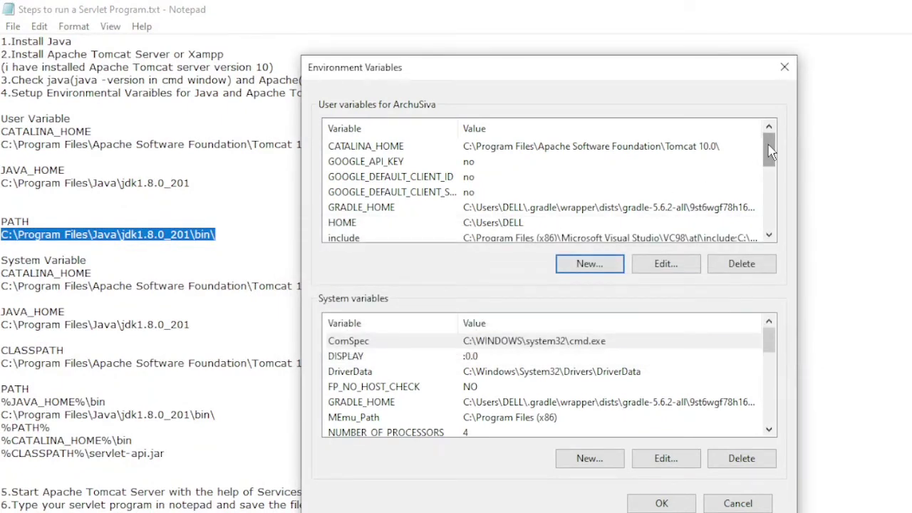
pyautogui.click(507, 148)
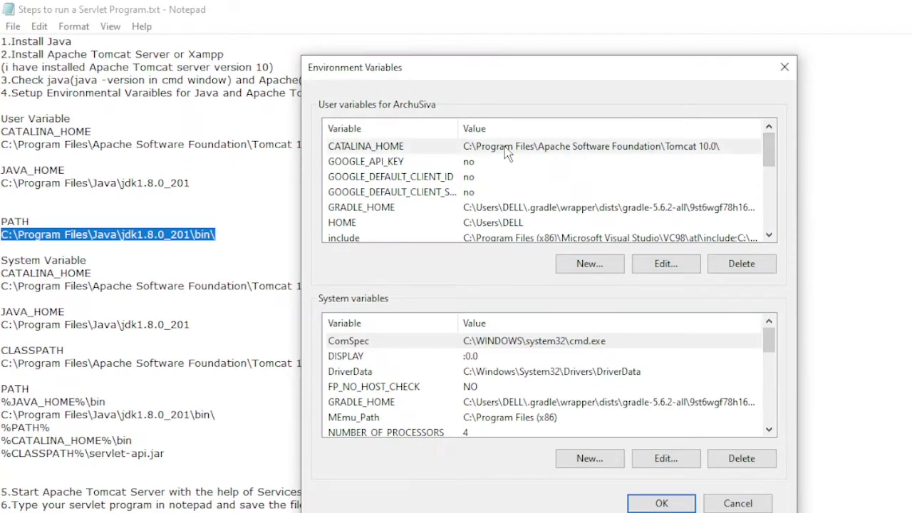
# Step: Review the user variables list, checking the JAVA_HOME and PATH entries
pyautogui.click(769, 238)
pyautogui.click(768, 237)
pyautogui.click(769, 238)
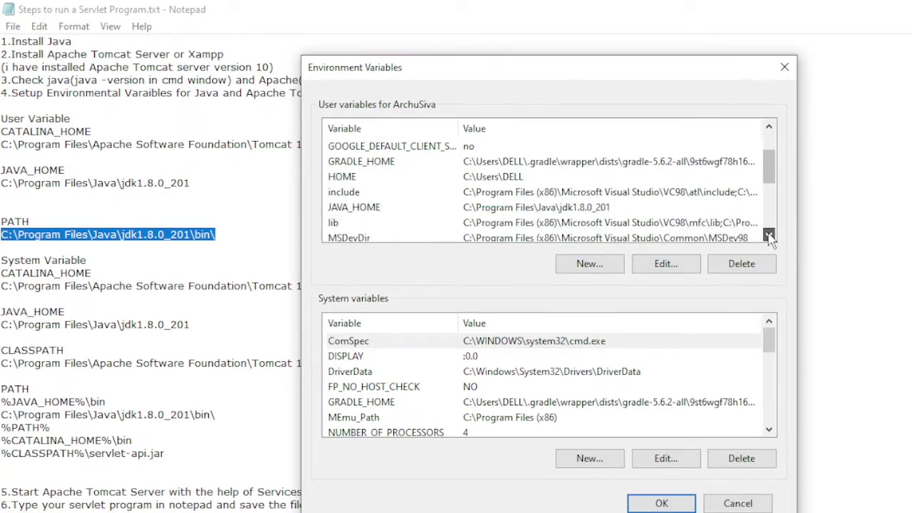
pyautogui.click(607, 209)
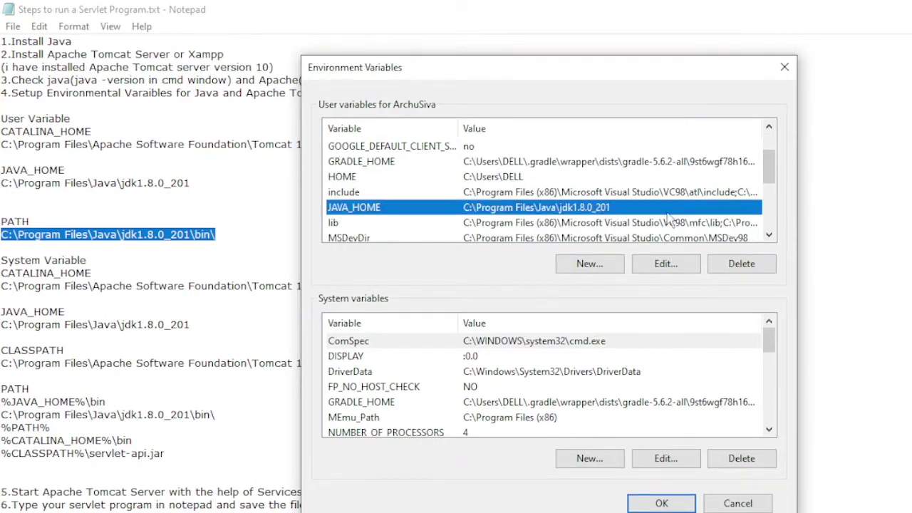
pyautogui.click(769, 236)
pyautogui.click(769, 236)
pyautogui.click(769, 235)
pyautogui.click(769, 235)
pyautogui.click(769, 235)
pyautogui.click(615, 209)
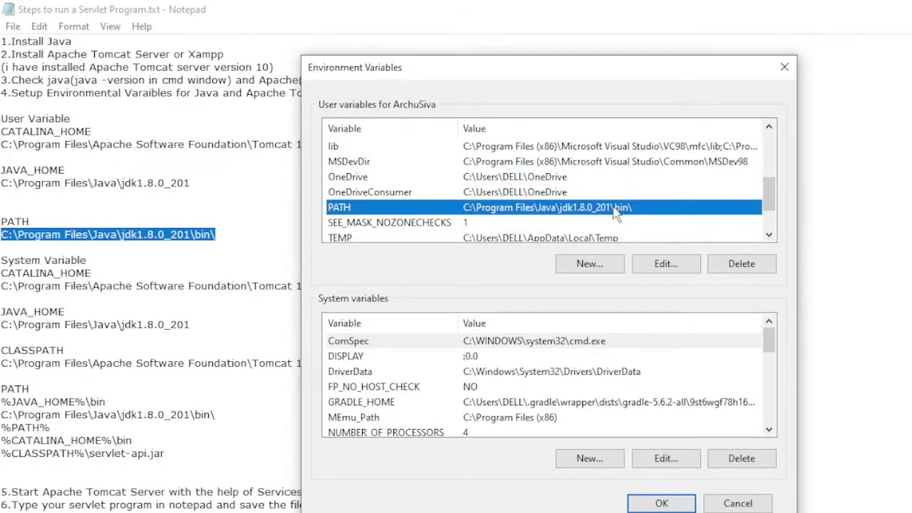
pyautogui.click(769, 236)
pyautogui.click(769, 235)
pyautogui.click(769, 236)
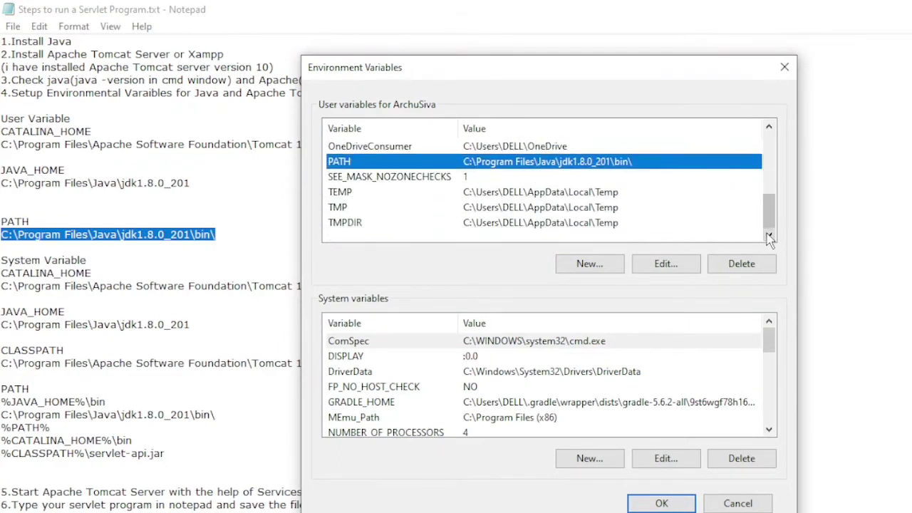
# Step: Start a new system variable and name it CATALINA_HOME, copying the name from the System Variable section of the notes
pyautogui.click(117, 207)
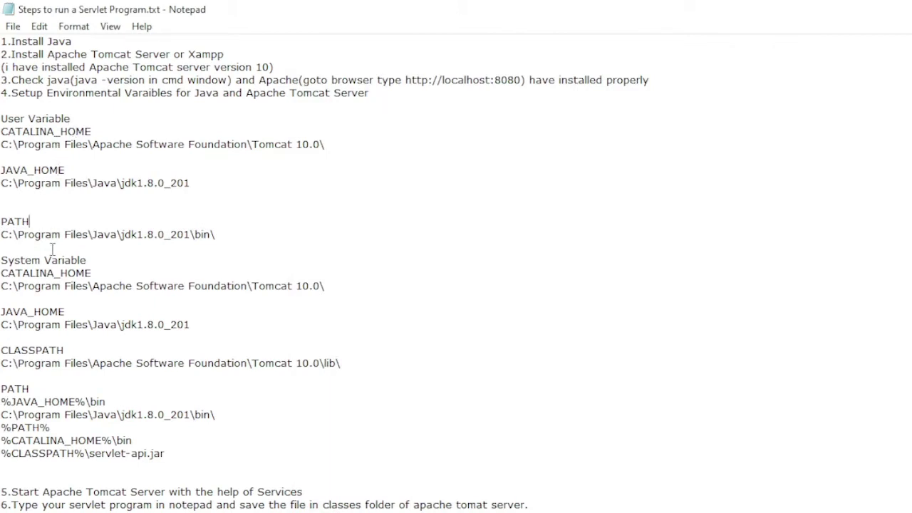
pyautogui.moveTo(1, 261); pyautogui.dragTo(125, 258)
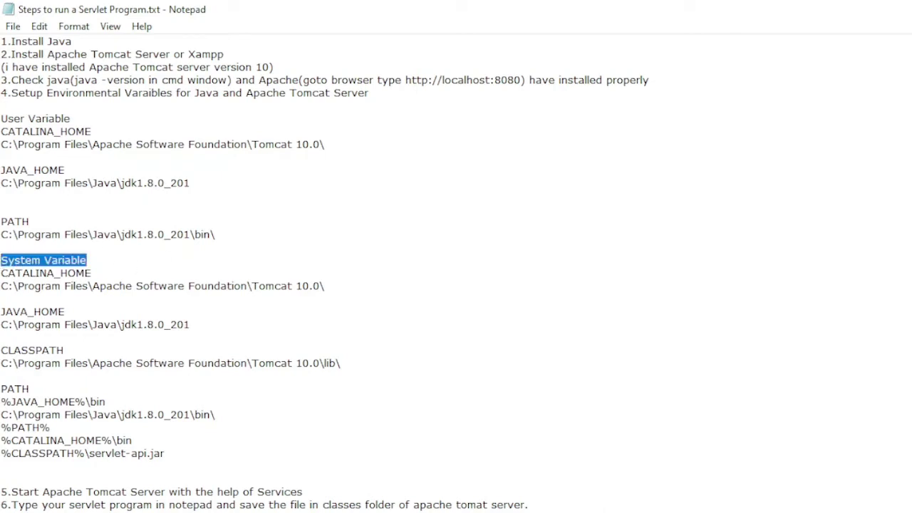
pyautogui.click(852, 498)
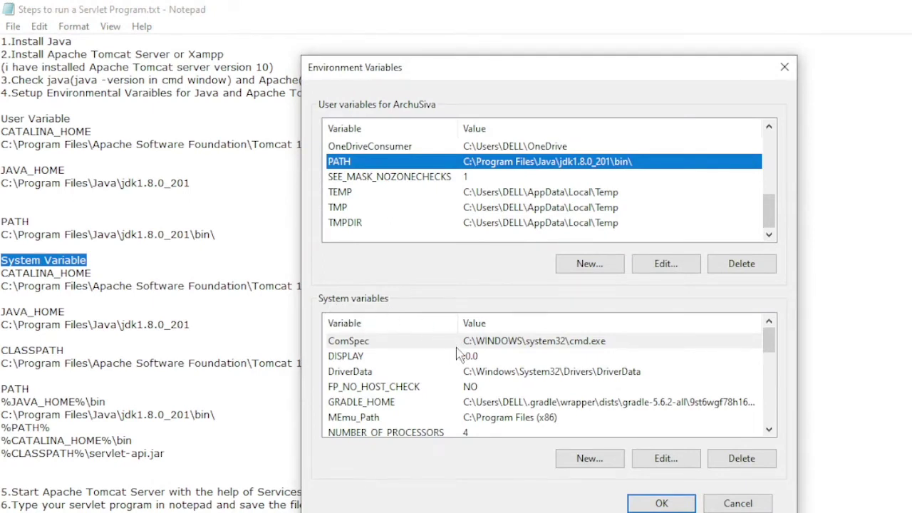
pyautogui.click(590, 459)
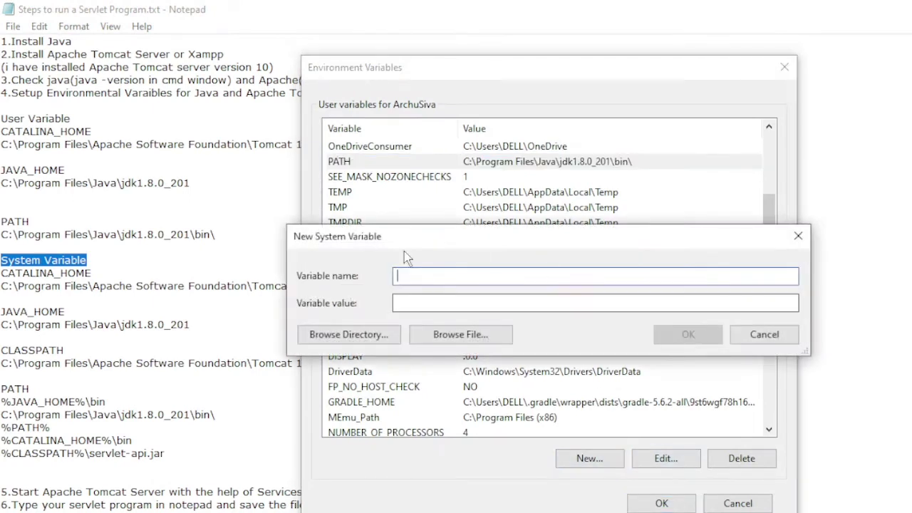
pyautogui.click(101, 273)
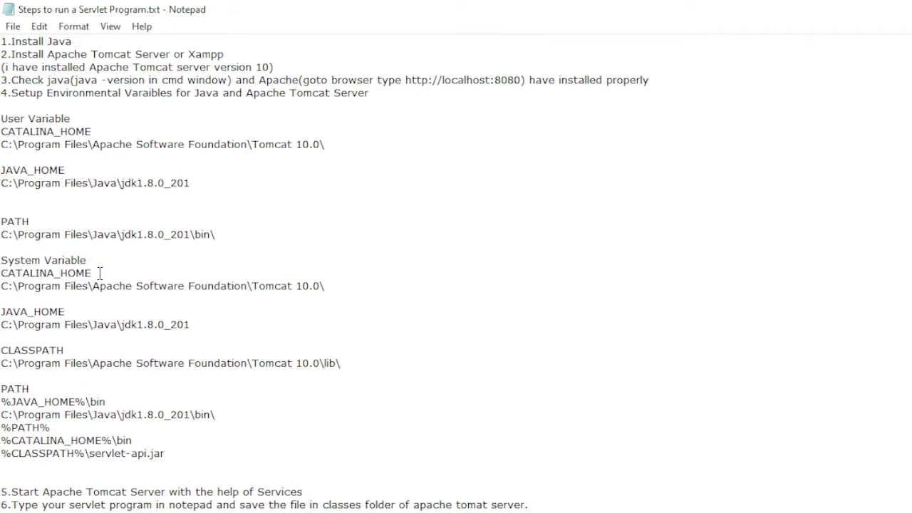
pyautogui.moveTo(99, 273); pyautogui.dragTo(2, 273)
pyautogui.hotkey('ctrl', 'c')
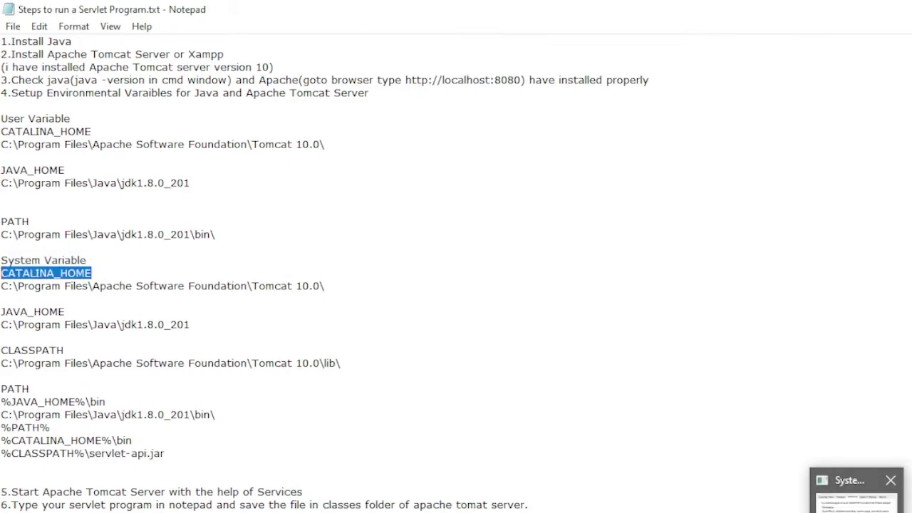
pyautogui.click(834, 490)
pyautogui.hotkey('ctrl', 'v')
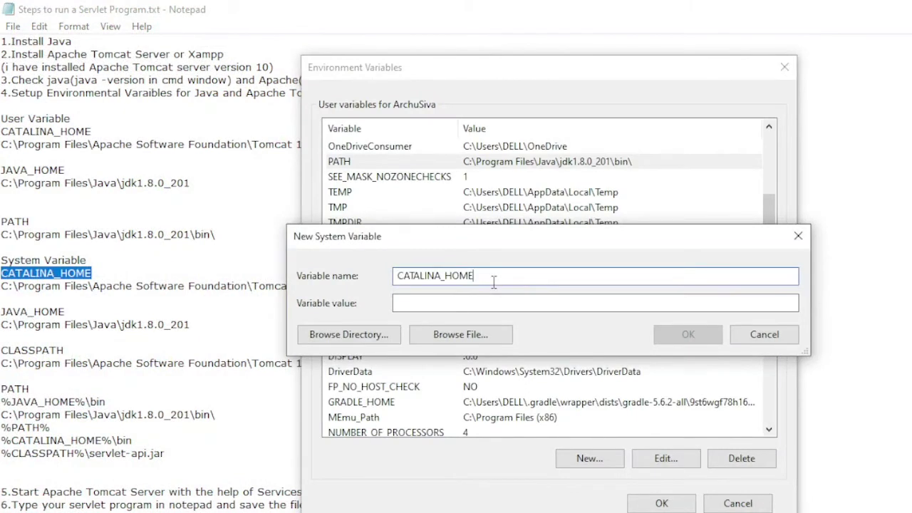
# Step: Copy C:\Program Files\Apache Software Foundation\Tomcat 10.0\ from the notes as the CATALINA_HOME value, and create the system variable
pyautogui.click(177, 291)
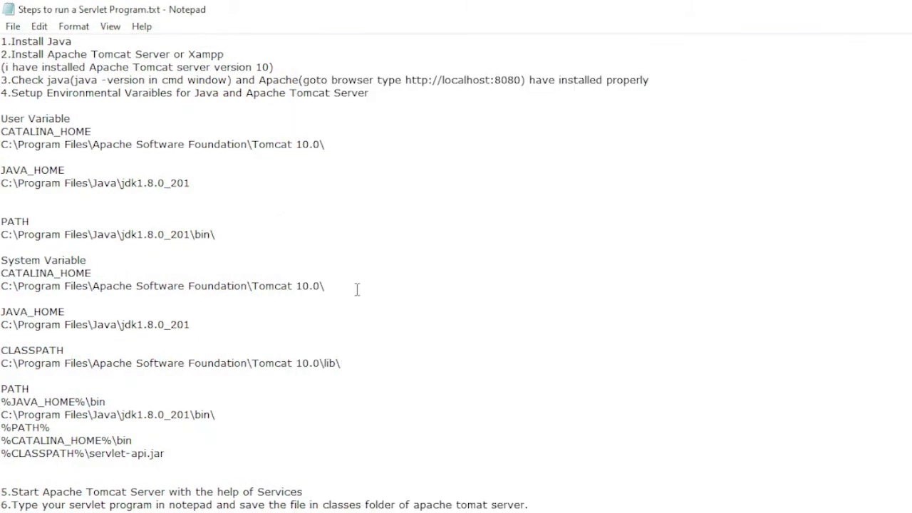
pyautogui.moveTo(325, 286); pyautogui.dragTo(2, 288)
pyautogui.hotkey('ctrl', 'c')
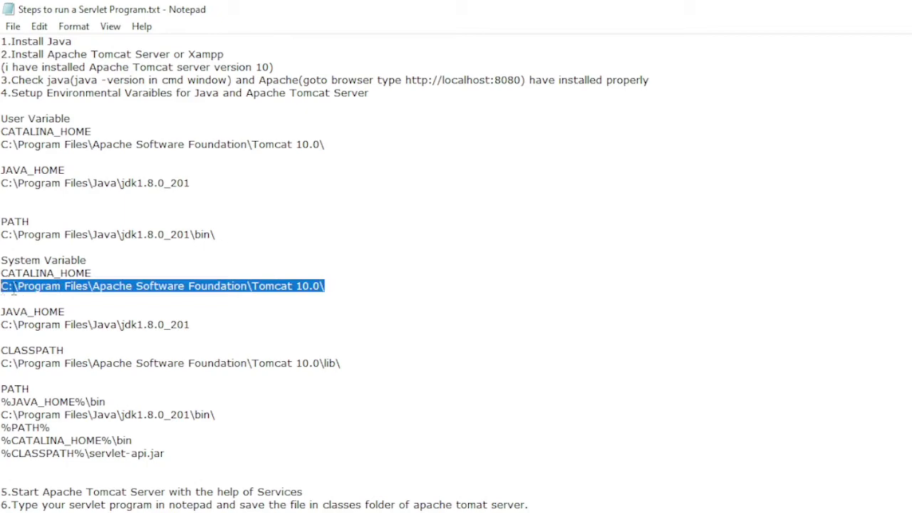
pyautogui.click(841, 497)
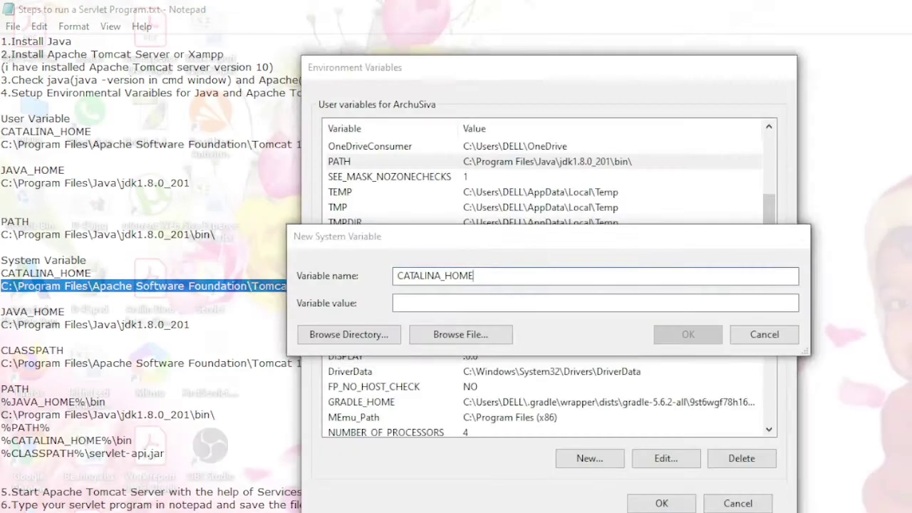
pyautogui.click(494, 304)
pyautogui.hotkey('ctrl', 'v')
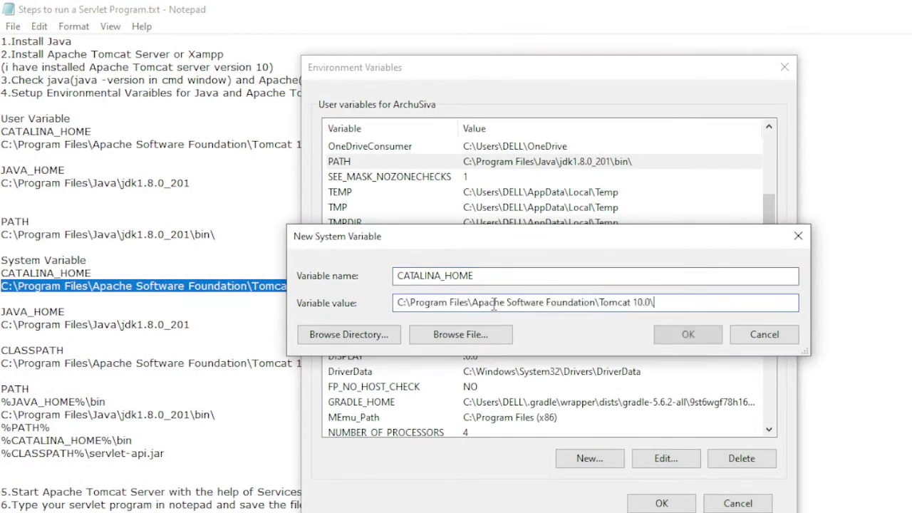
pyautogui.click(681, 335)
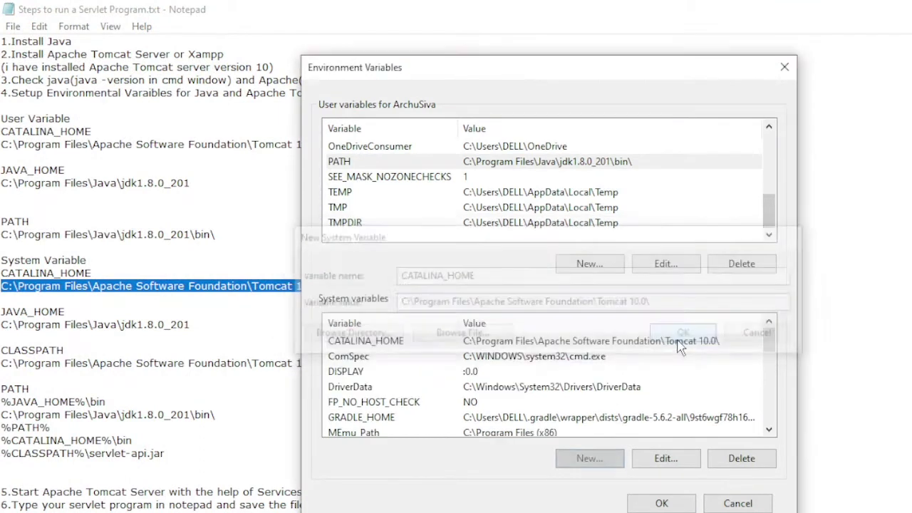
# Step: Start another system variable and name it JAVA_HOME, using the name in the notes
pyautogui.click(602, 462)
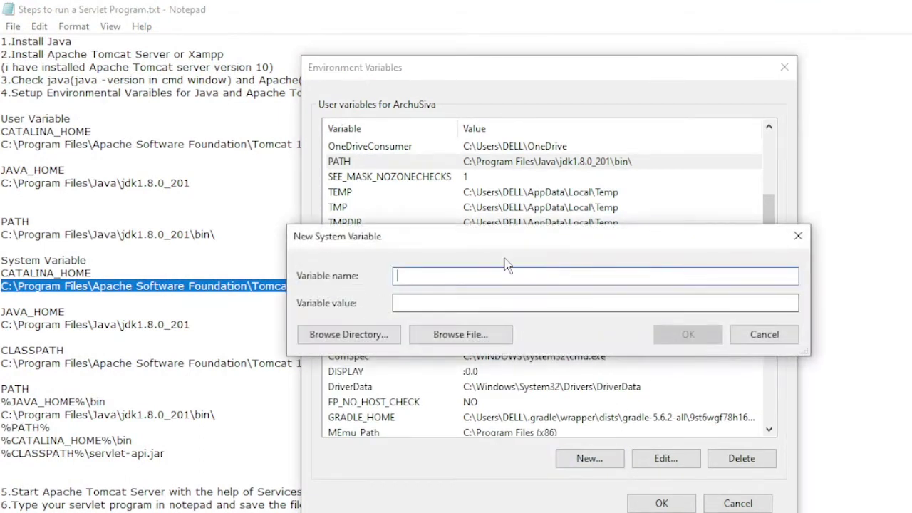
pyautogui.click(112, 356)
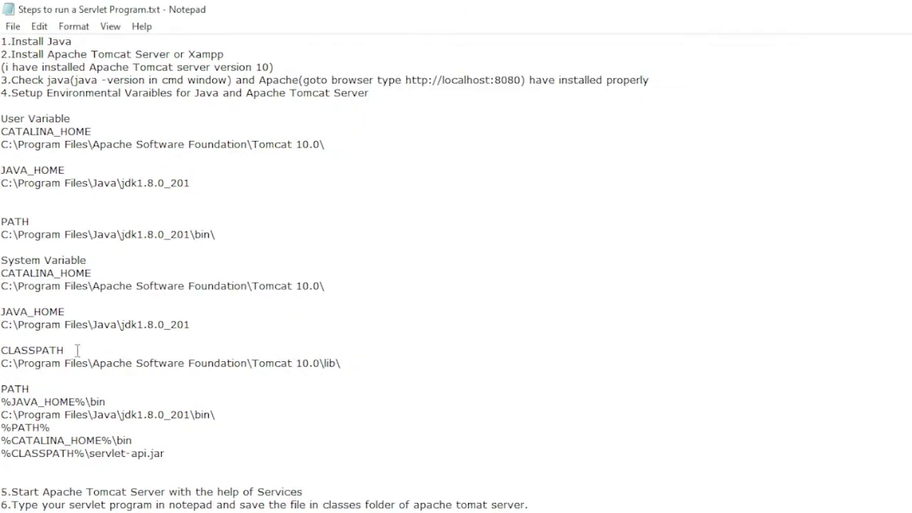
pyautogui.press('Up')
pyautogui.moveTo(60, 312); pyautogui.dragTo(1, 313)
pyautogui.hotkey('ctrl', 'c')
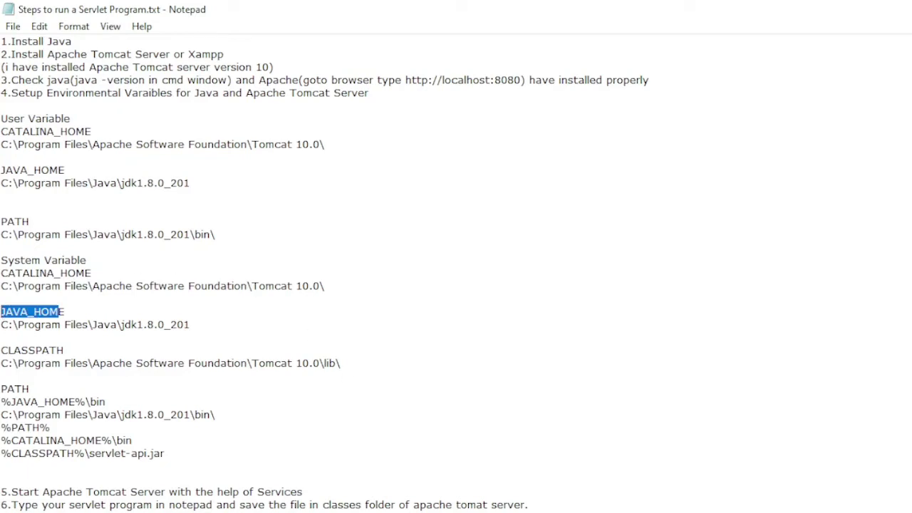
pyautogui.click(856, 495)
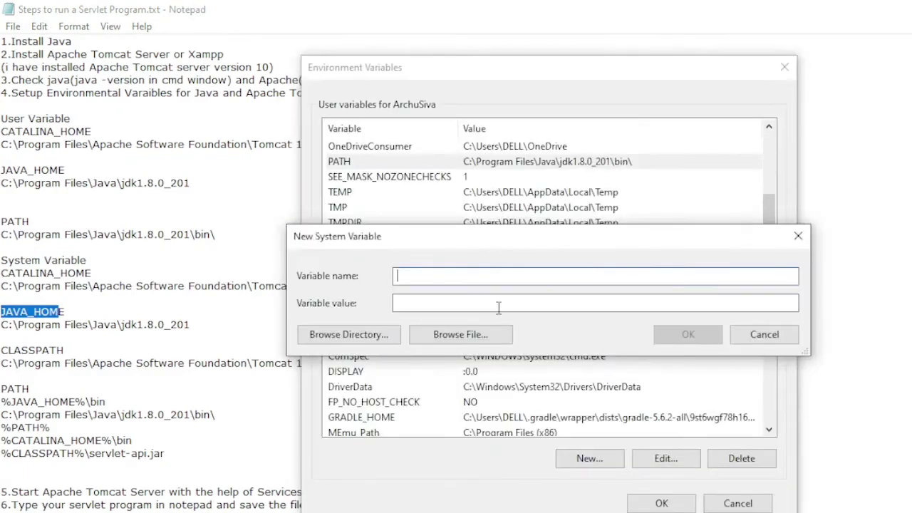
pyautogui.hotkey('ctrl', 'v')
pyautogui.write('E')
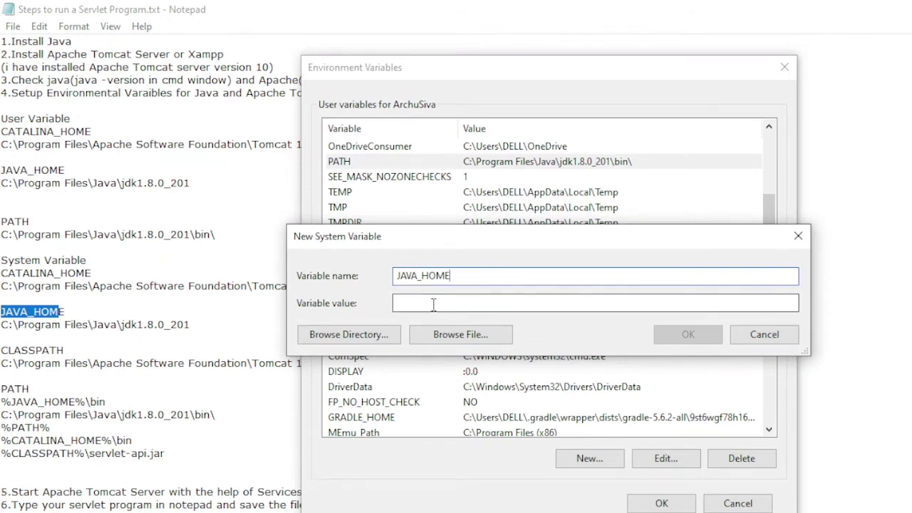
# Step: Copy C:\Program Files\Java\jdk1.8.0_201 from the notes as the JAVA_HOME value, and create the system variable
pyautogui.click(206, 325)
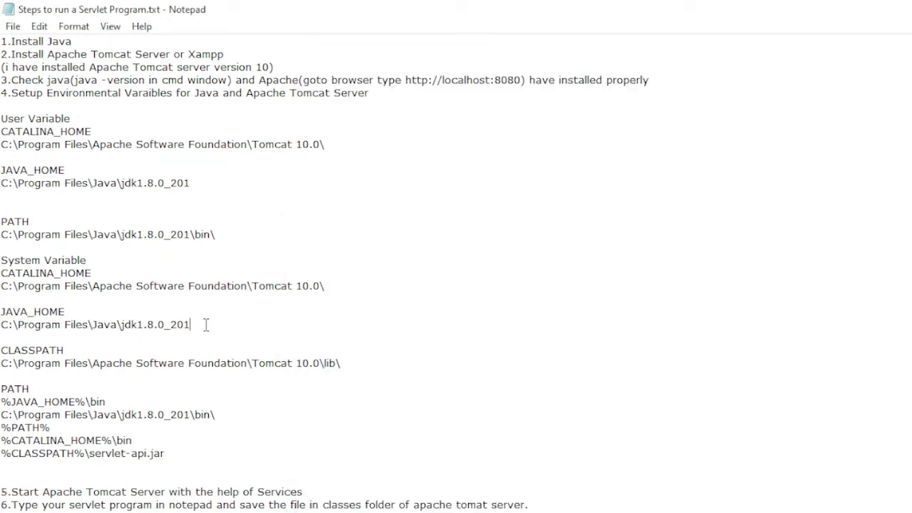
pyautogui.moveTo(206, 325); pyautogui.dragTo(2, 325)
pyautogui.hotkey('ctrl', 'c')
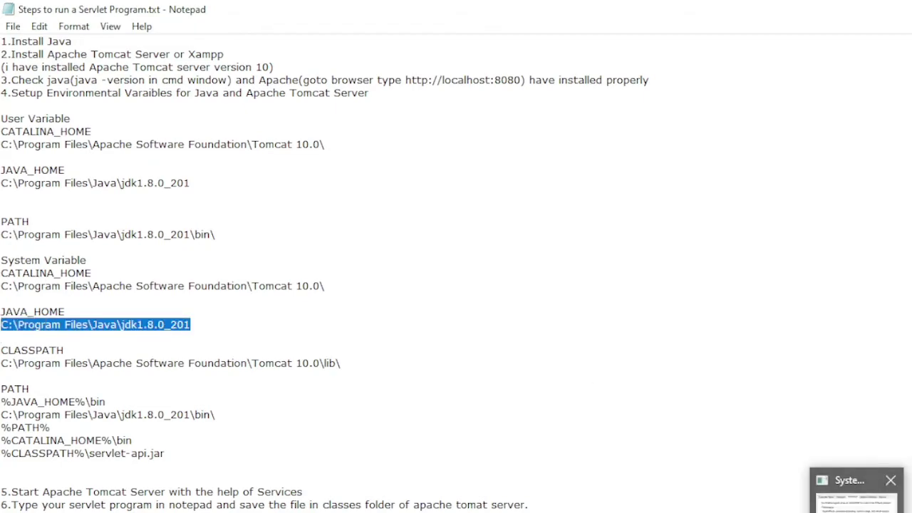
pyautogui.click(844, 492)
pyautogui.click(477, 303)
pyautogui.hotkey('ctrl', 'v')
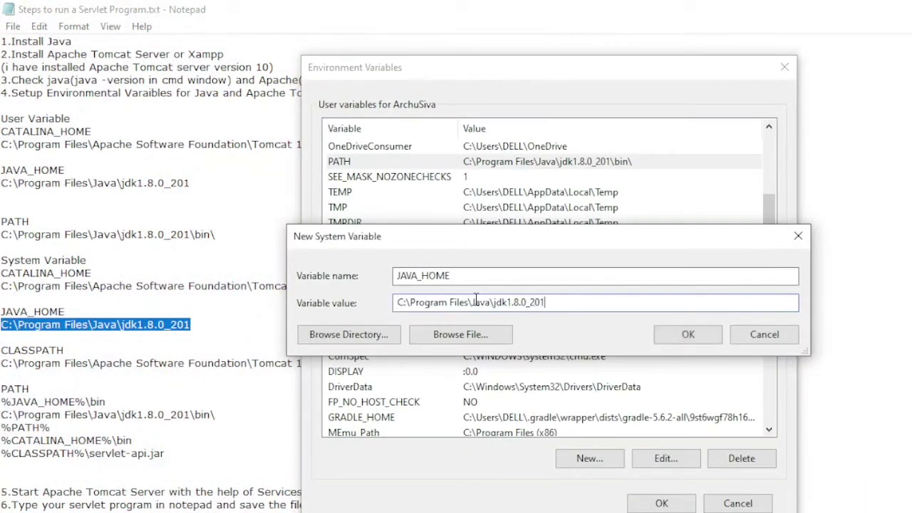
pyautogui.click(711, 335)
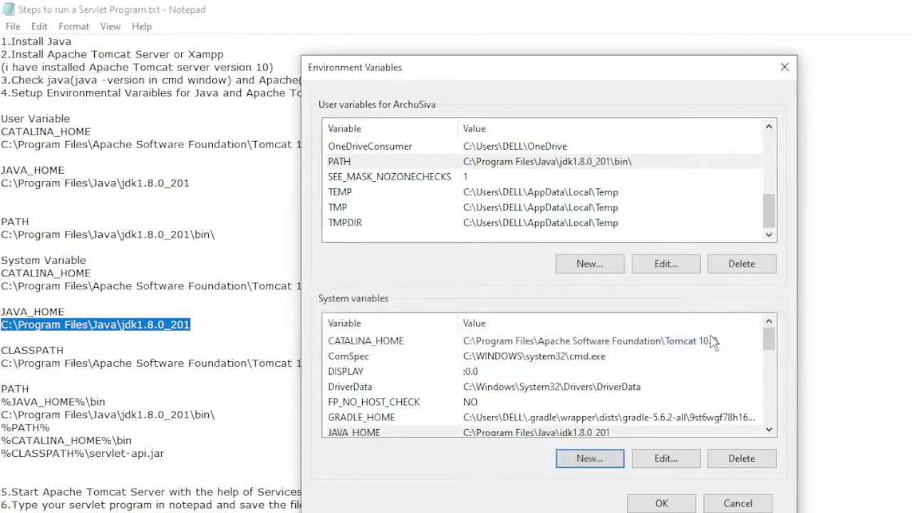
# Step: Start a new system variable and name it CLASSPATH, copying the name from the notes
pyautogui.click(613, 459)
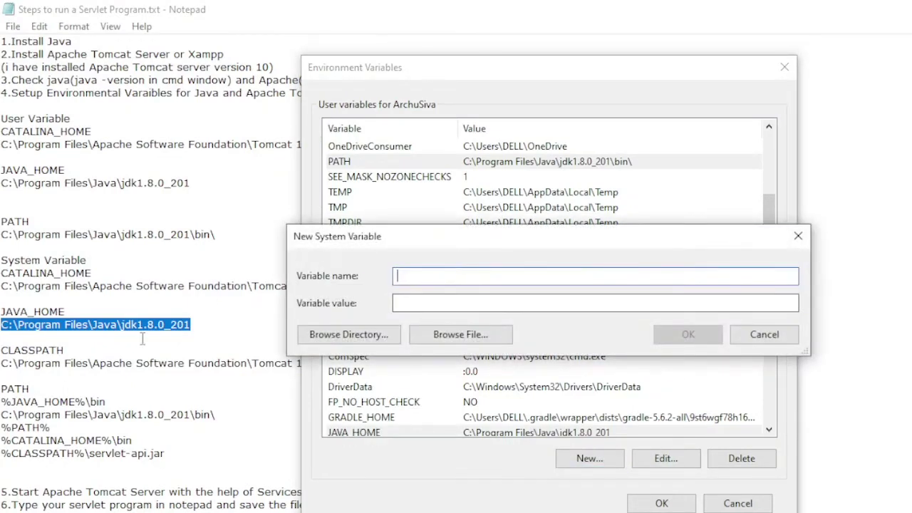
pyautogui.click(76, 351)
pyautogui.moveTo(76, 351); pyautogui.dragTo(2, 353)
pyautogui.hotkey('ctrl', 'c')
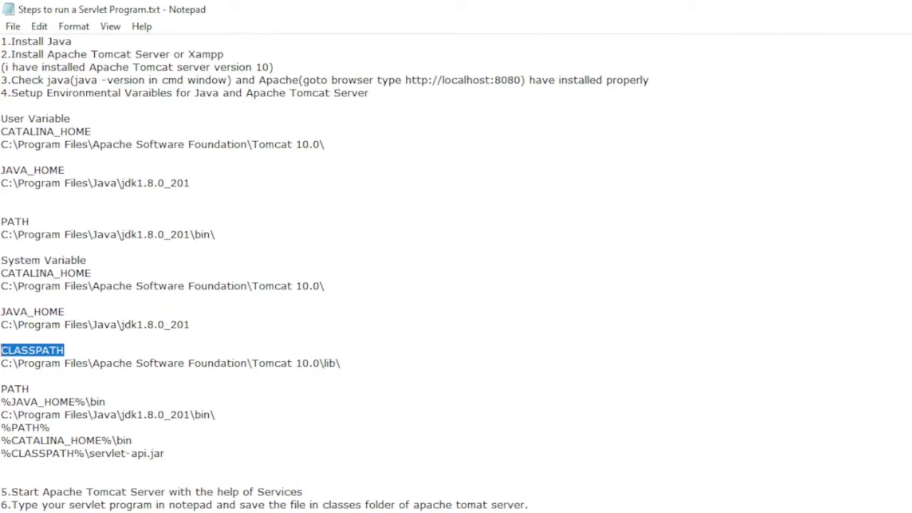
pyautogui.click(855, 484)
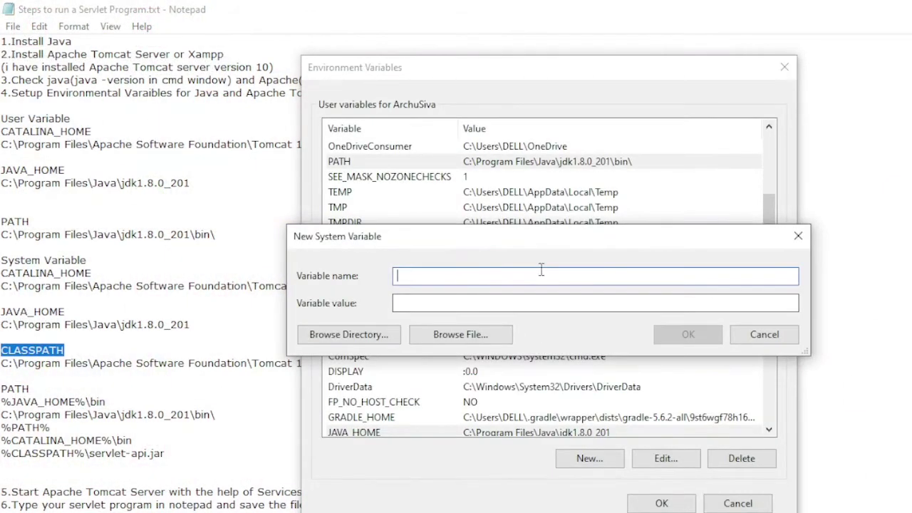
pyautogui.hotkey('ctrl', 'v')
# Step: Copy C:\Program Files\Apache Software Foundation\Tomcat 10.0\lib\ from the notes as the CLASSPATH value, and create the system variable
pyautogui.click(169, 362)
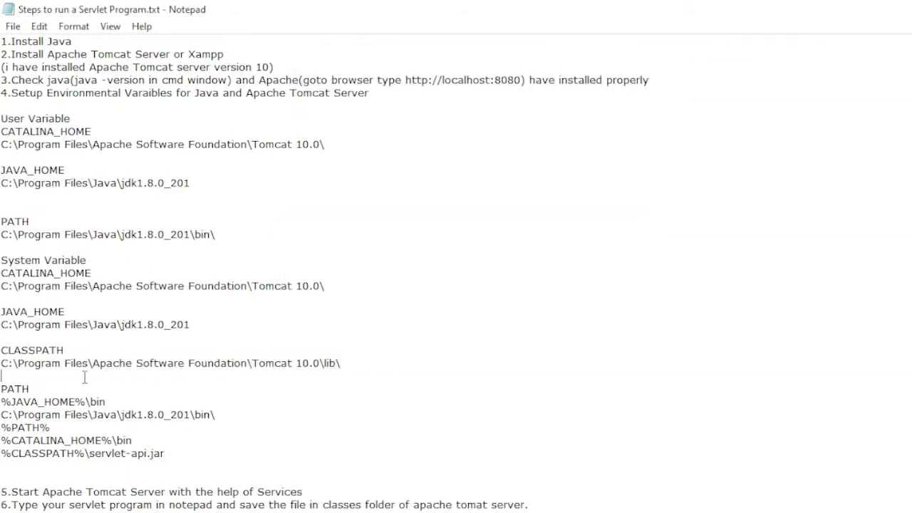
pyautogui.moveTo(84, 378); pyautogui.dragTo(2, 366)
pyautogui.hotkey('ctrl', 'c')
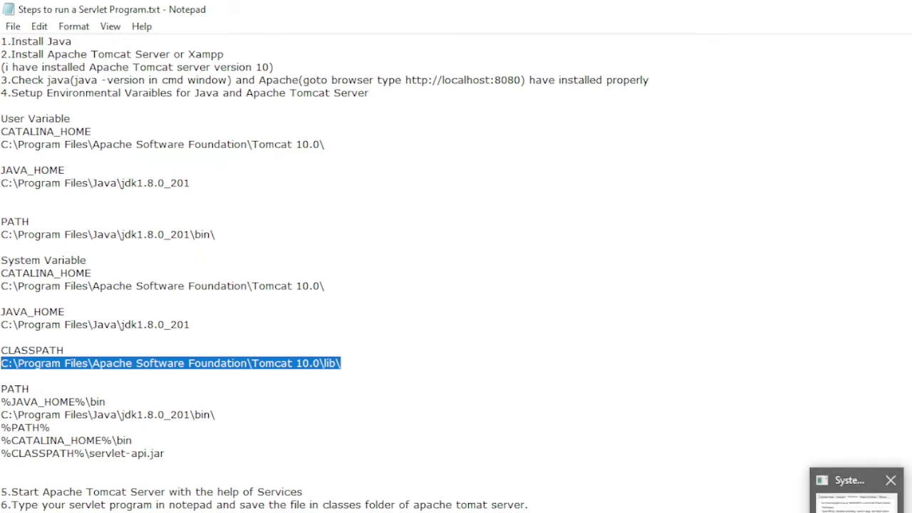
pyautogui.click(851, 492)
pyautogui.click(513, 303)
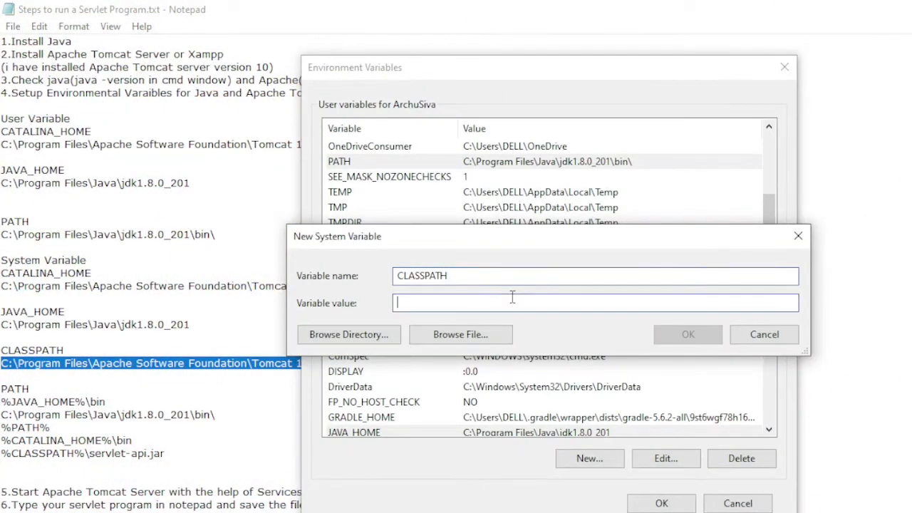
pyautogui.hotkey('ctrl', 'v')
pyautogui.click(688, 334)
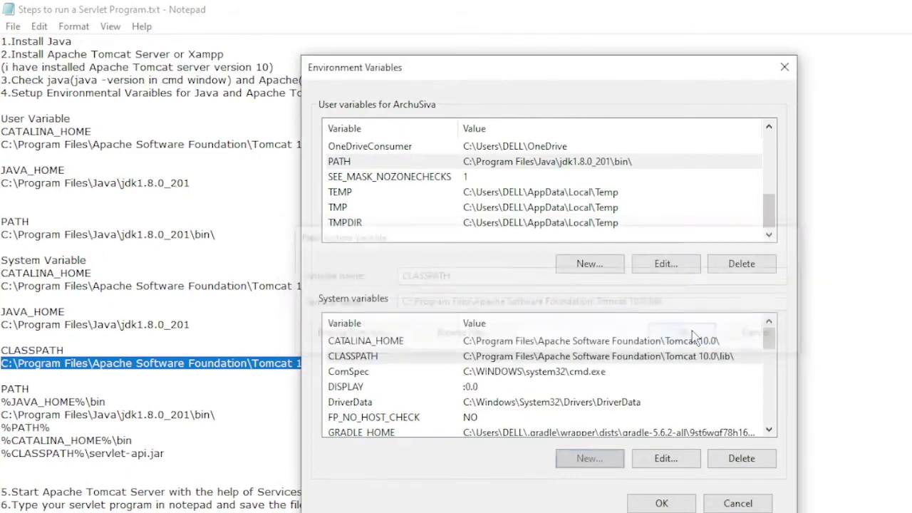
# Step: Check the CATALINA_HOME, CLASSPATH and JAVA_HOME entries in the system variables list
pyautogui.click(585, 459)
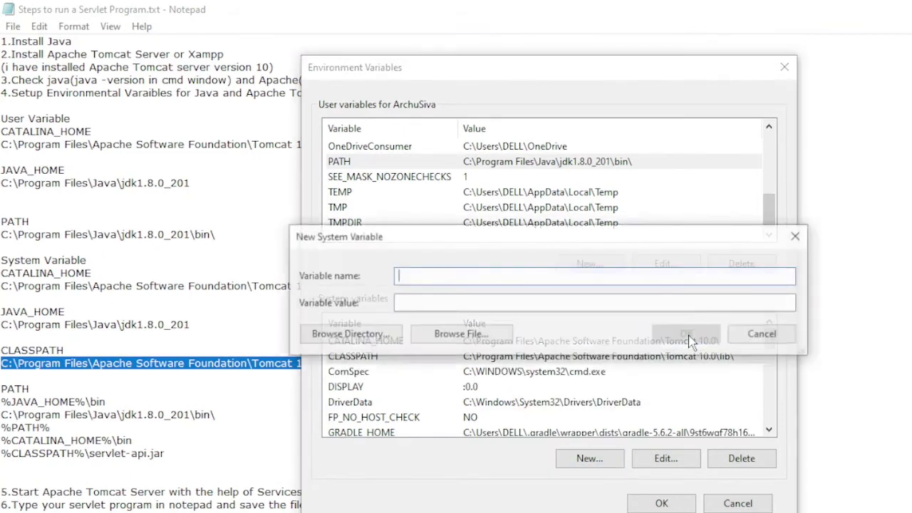
pyautogui.click(770, 334)
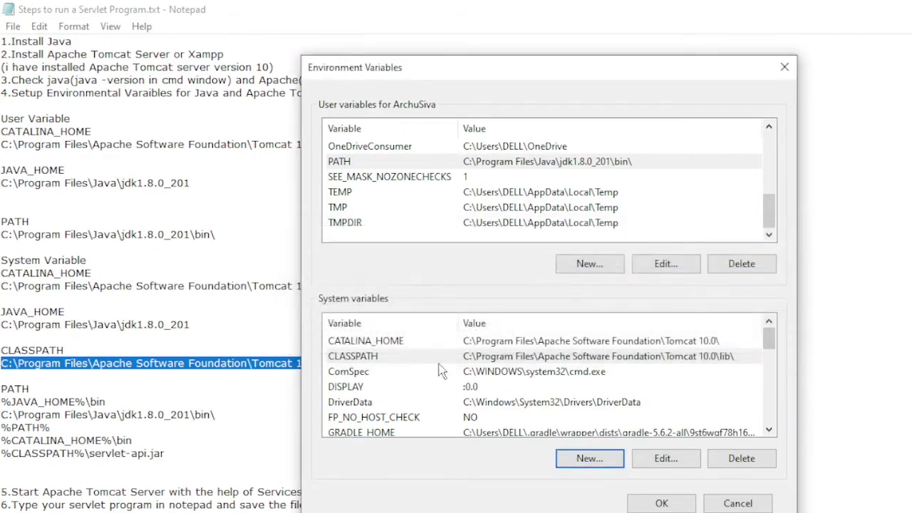
pyautogui.click(484, 340)
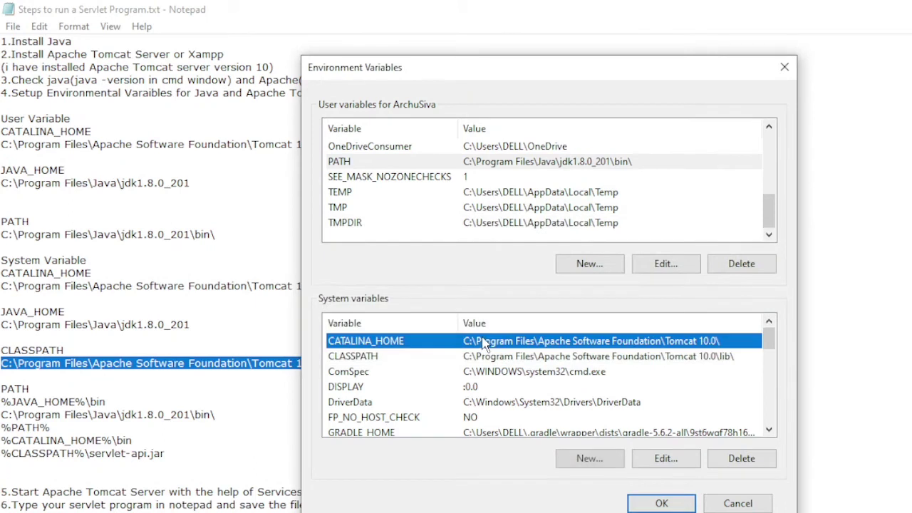
pyautogui.click(581, 356)
pyautogui.click(770, 430)
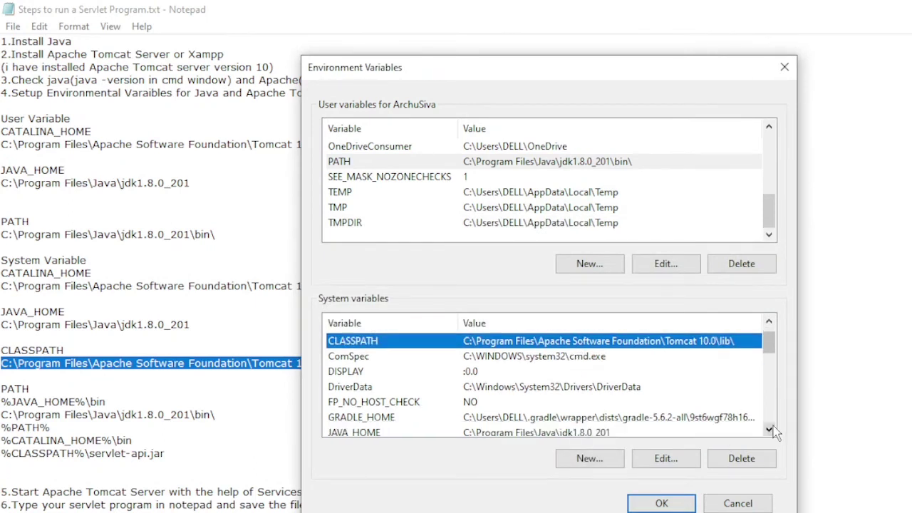
pyautogui.click(769, 430)
pyautogui.click(769, 430)
pyautogui.click(570, 405)
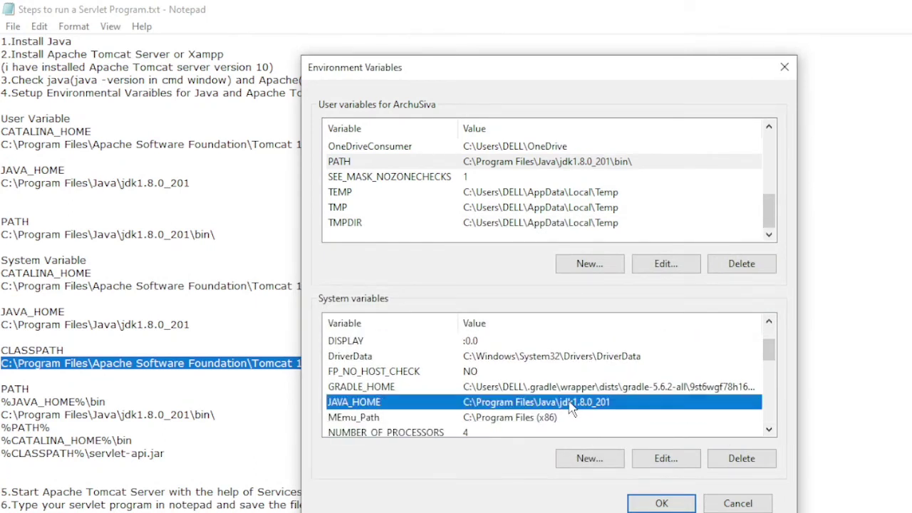
# Step: Open the system variable PATH for editing
pyautogui.click(769, 429)
pyautogui.click(769, 430)
pyautogui.click(769, 429)
pyautogui.click(769, 430)
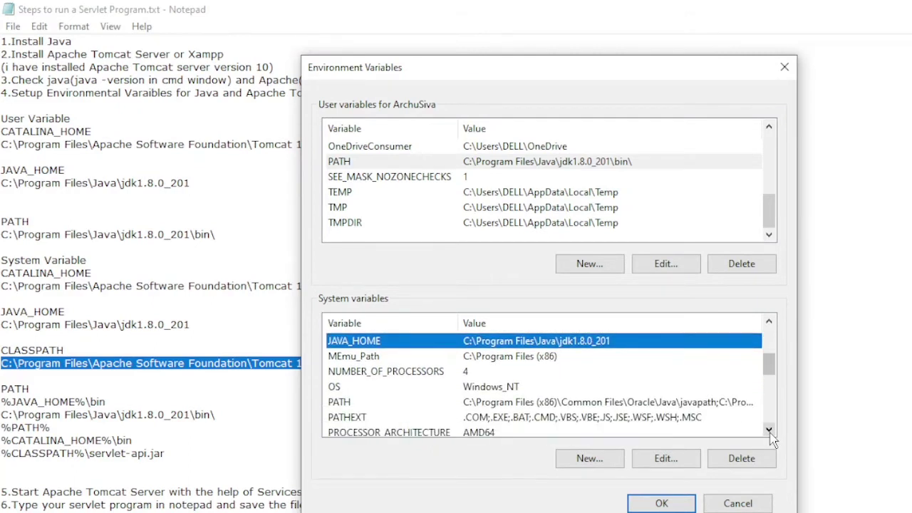
pyautogui.click(769, 430)
pyautogui.click(566, 390)
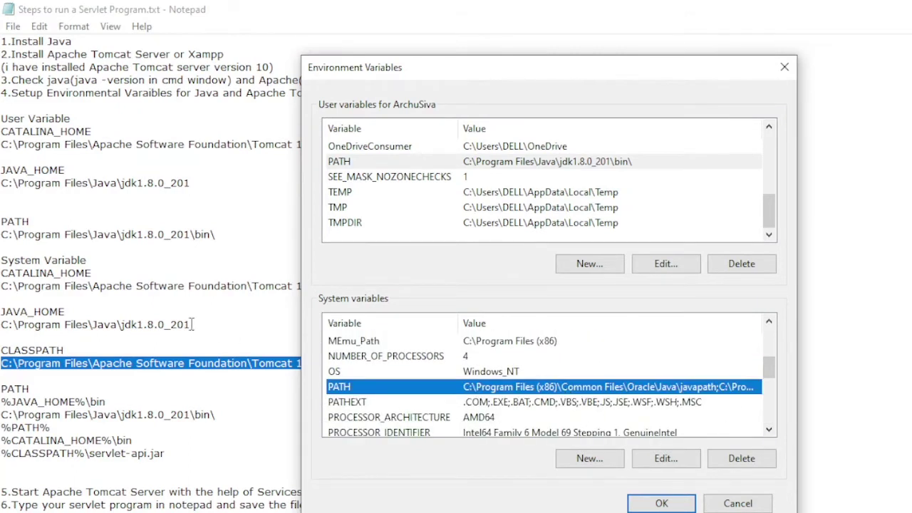
pyautogui.click(666, 458)
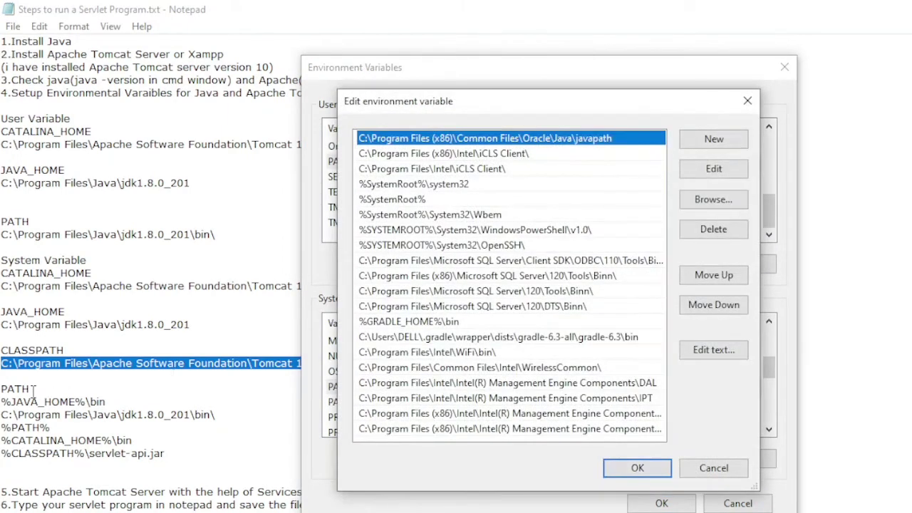
# Step: Copy %JAVA_HOME%\bin from the notes and add it as a new entry in the system PATH
pyautogui.click(35, 389)
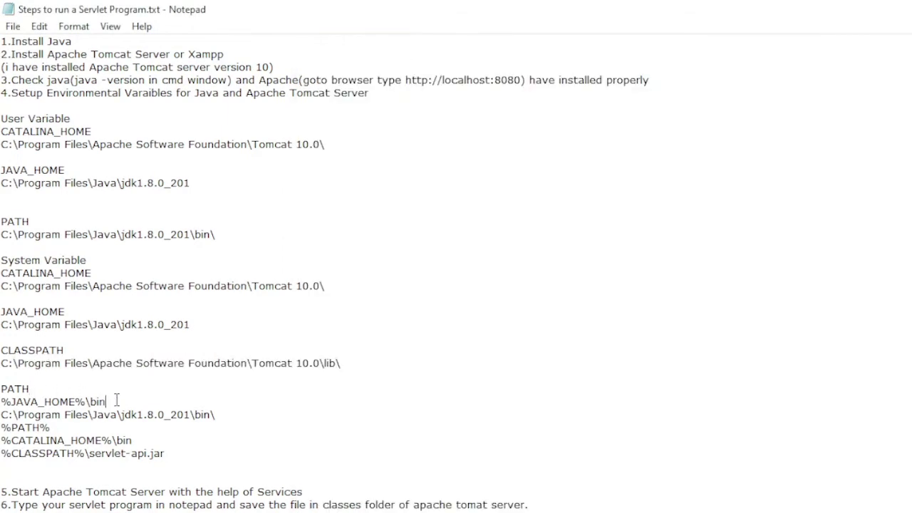
pyautogui.moveTo(117, 400); pyautogui.dragTo(2, 405)
pyautogui.hotkey('ctrl', 'c')
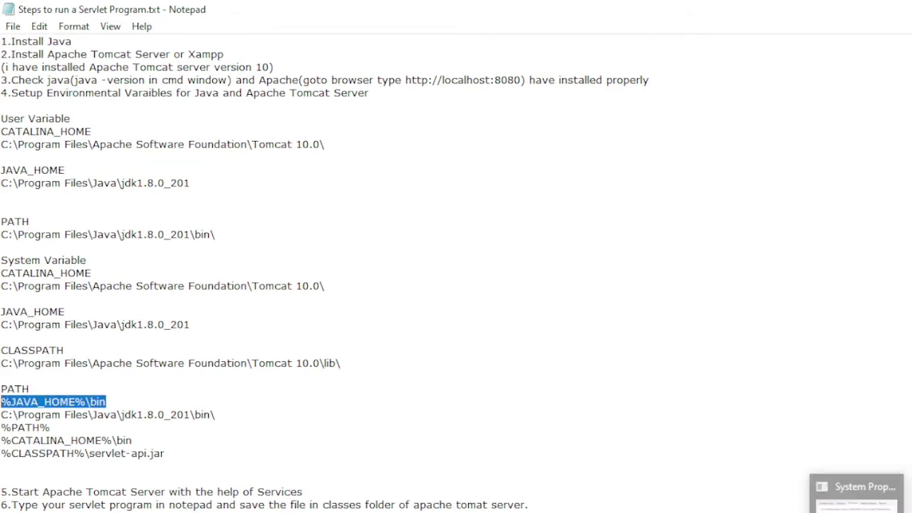
pyautogui.click(852, 492)
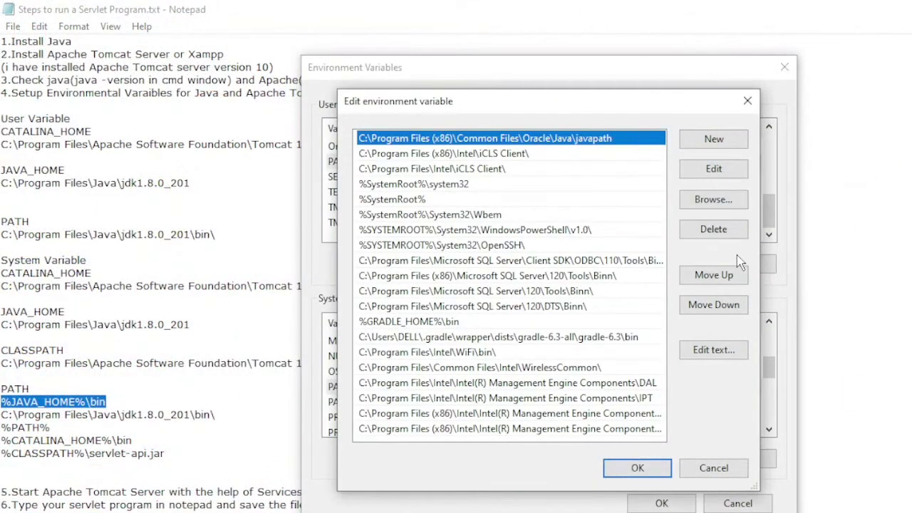
pyautogui.click(714, 140)
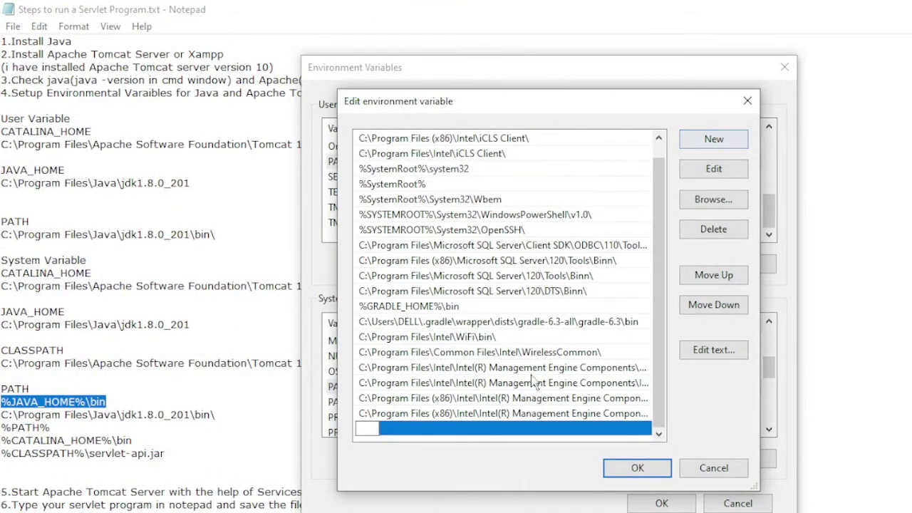
pyautogui.hotkey('ctrl', 'v')
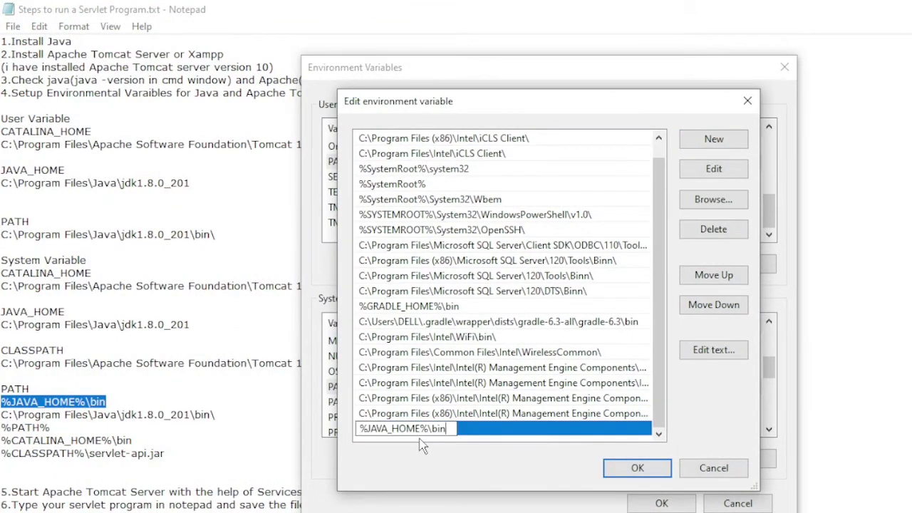
# Step: Copy C:\Program Files\Java\jdk1.8.0_201\bin\ from the notes and add it as a new system PATH entry
pyautogui.click(713, 141)
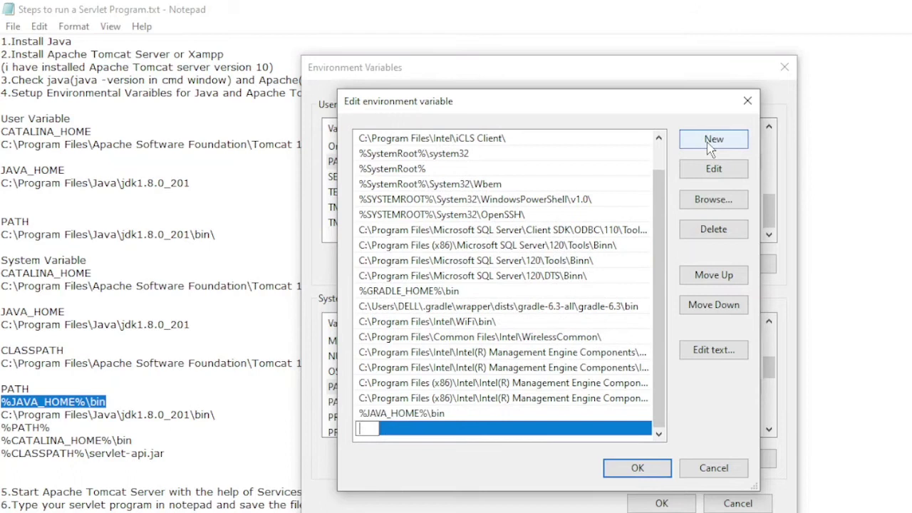
pyautogui.click(233, 414)
pyautogui.moveTo(225, 414); pyautogui.dragTo(1, 417)
pyautogui.hotkey('ctrl', 'c')
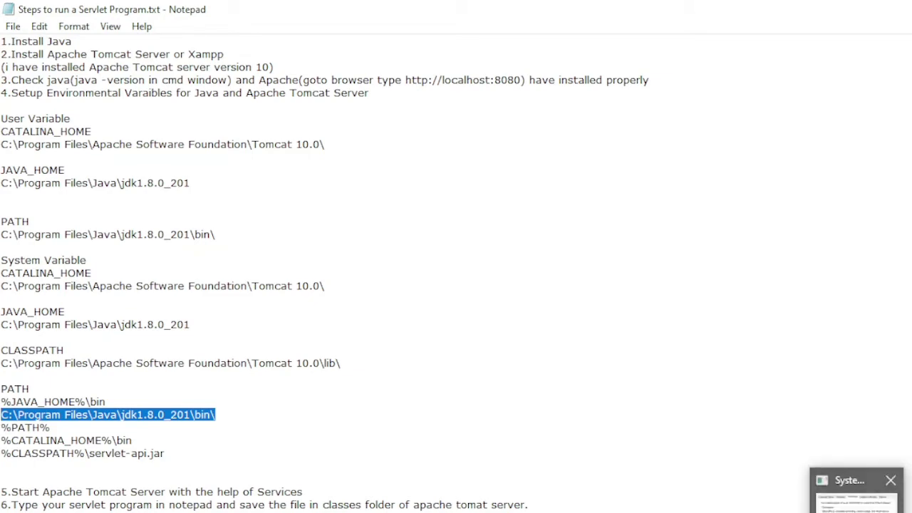
pyautogui.click(852, 492)
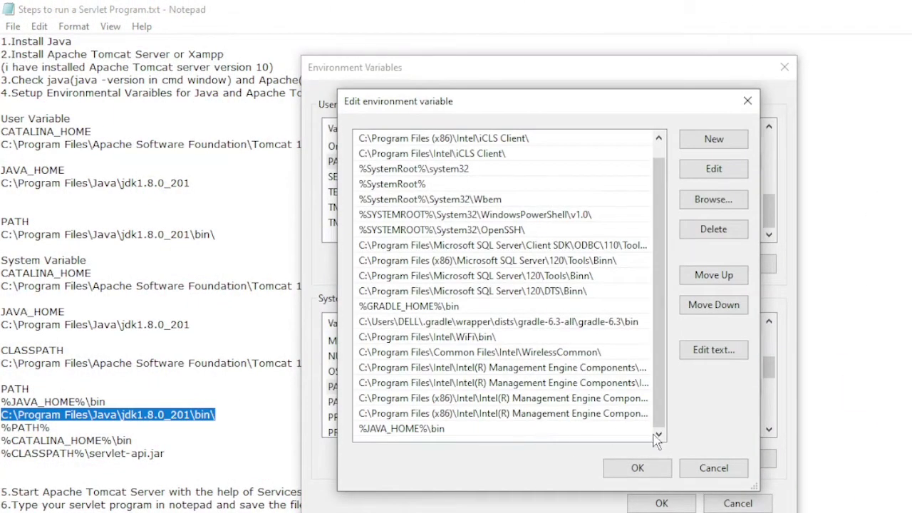
pyautogui.click(714, 140)
pyautogui.hotkey('ctrl', 'v')
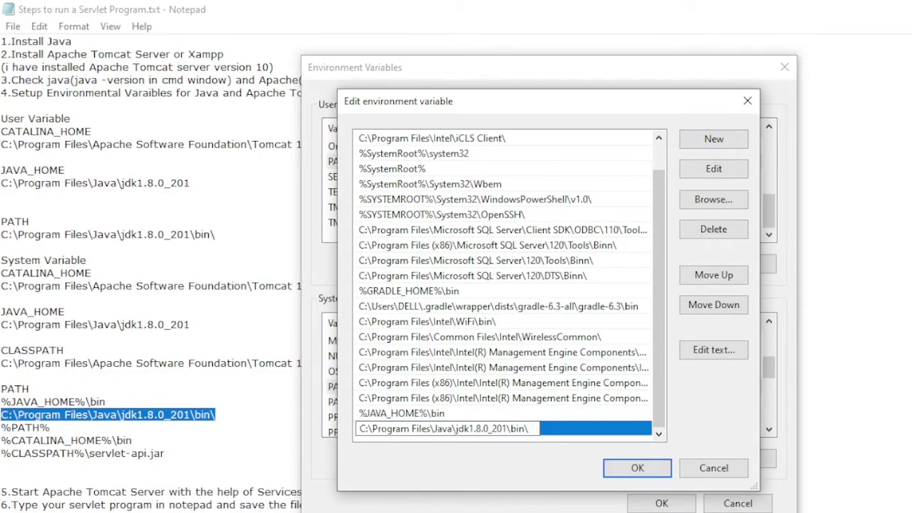
# Step: Copy %PATH% from the notes and add it as a new entry in the system PATH
pyautogui.click(69, 427)
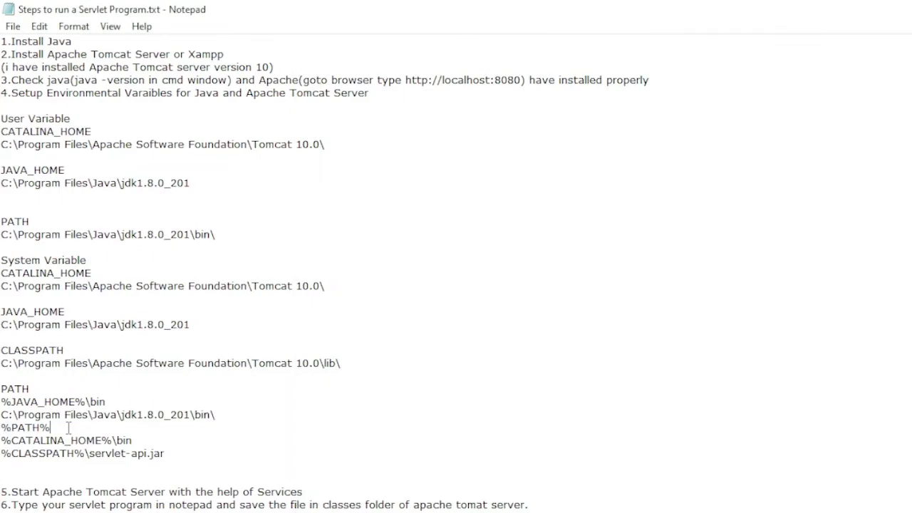
pyautogui.moveTo(48, 427); pyautogui.dragTo(2, 428)
pyautogui.hotkey('ctrl', 'c')
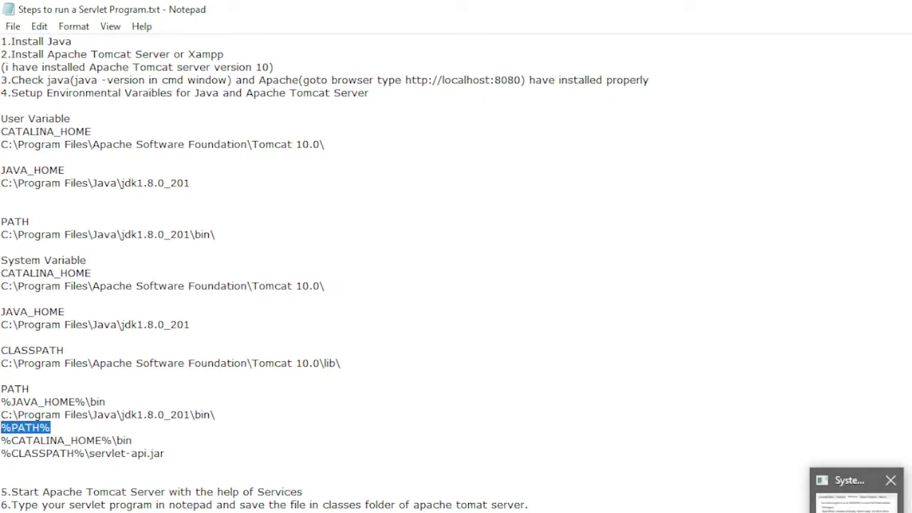
pyautogui.click(848, 489)
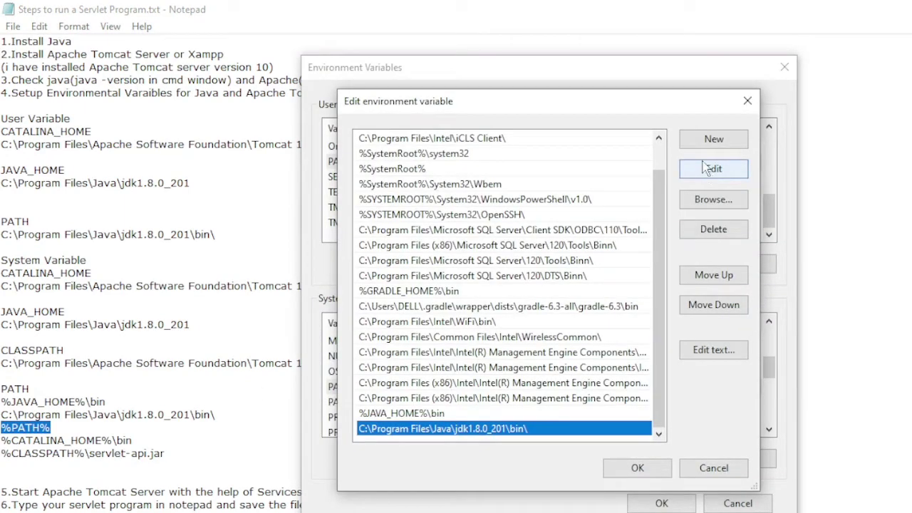
pyautogui.click(714, 139)
pyautogui.hotkey('ctrl', 'v')
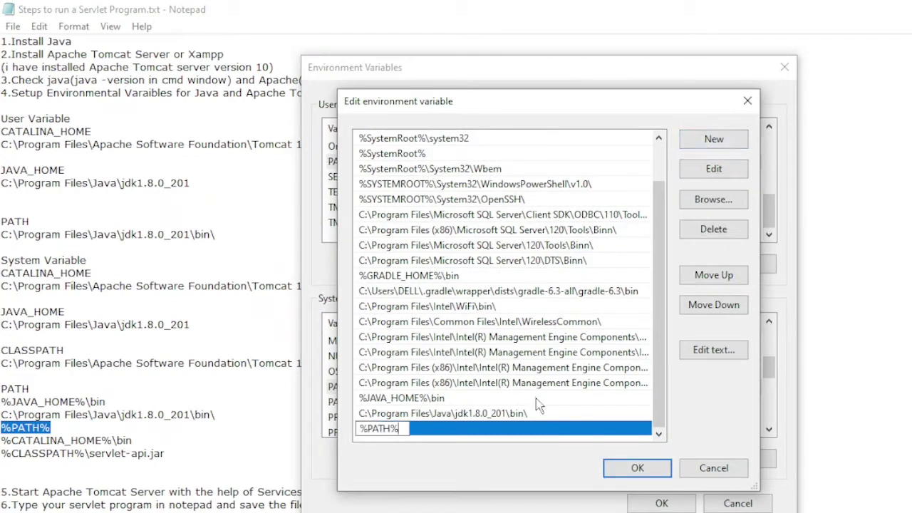
# Step: Copy %CATALINA_HOME%\bin from the notes and add it as a new entry in the system PATH
pyautogui.click(135, 440)
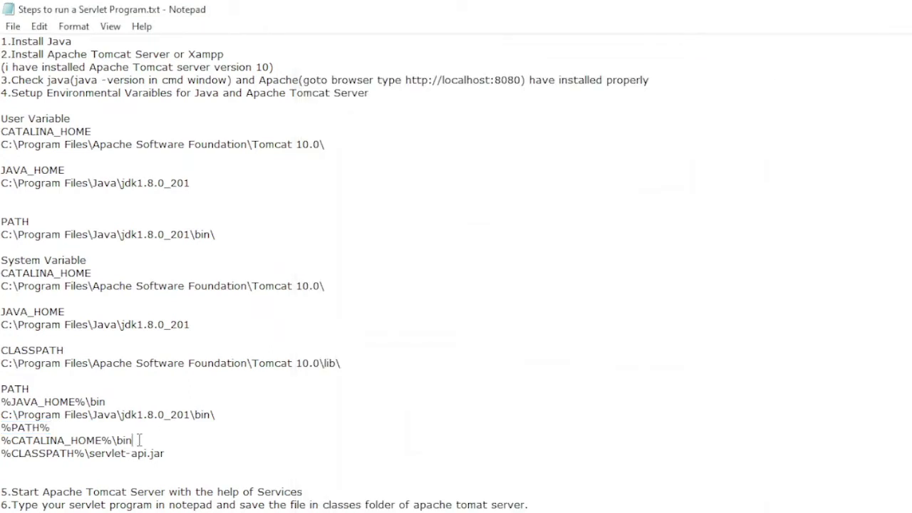
pyautogui.moveTo(140, 440); pyautogui.dragTo(1, 439)
pyautogui.hotkey('ctrl', 'c')
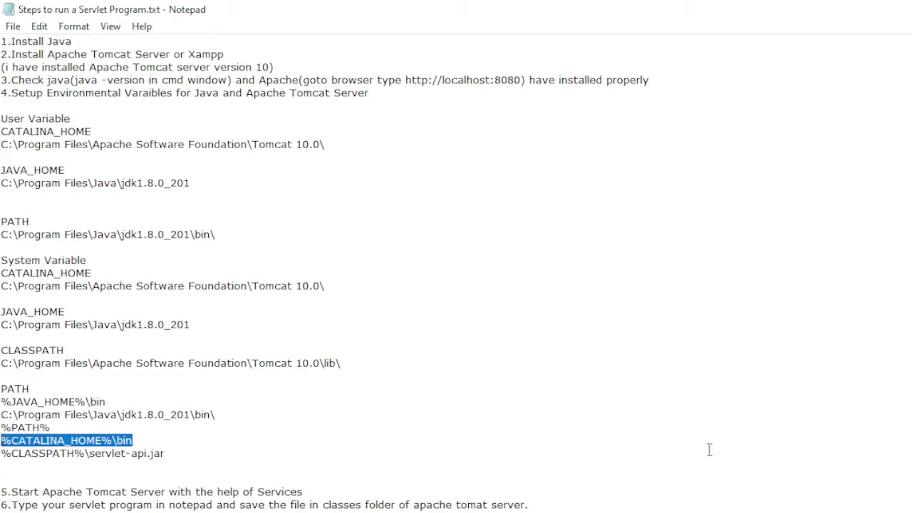
pyautogui.click(848, 492)
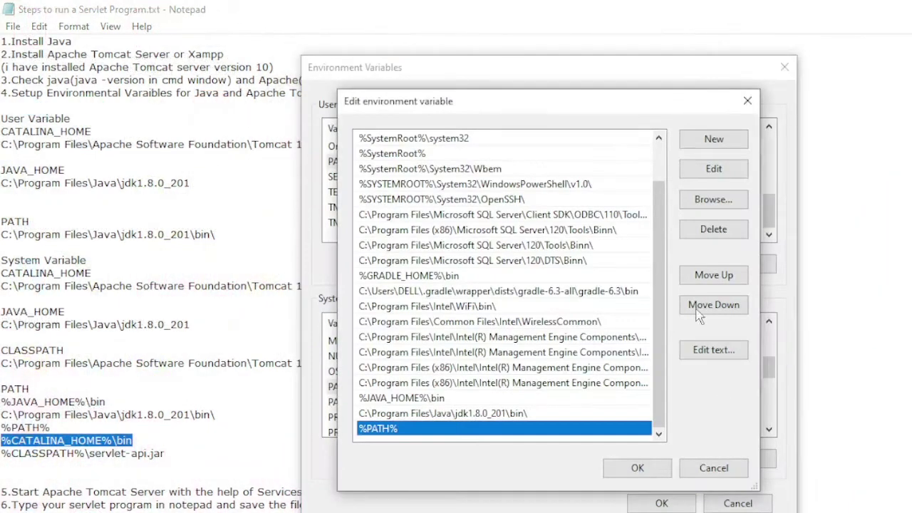
pyautogui.click(713, 139)
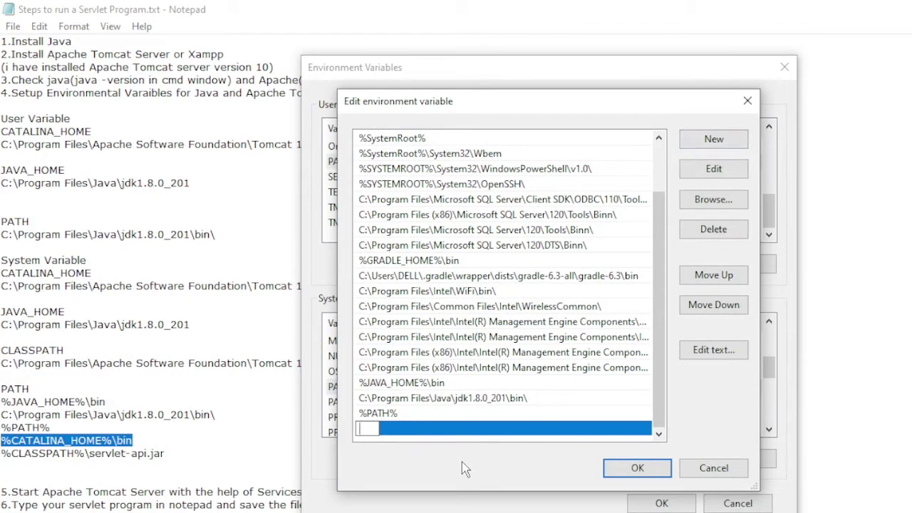
pyautogui.hotkey('ctrl', 'v')
# Step: Copy %CLASSPATH%\servlet-api.jar from the notes as a new system PATH entry, and accept the edited PATH list
pyautogui.click(174, 454)
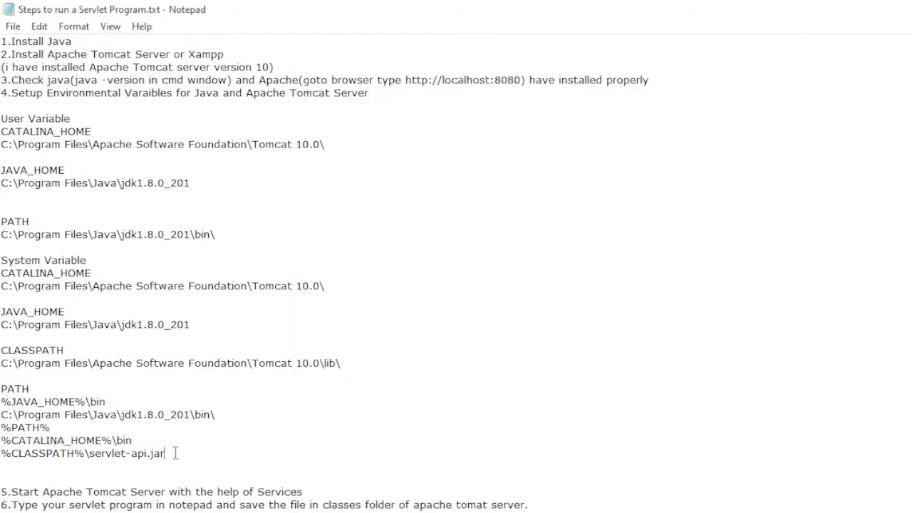
pyautogui.moveTo(174, 454); pyautogui.dragTo(1, 454)
pyautogui.hotkey('ctrl', 'c')
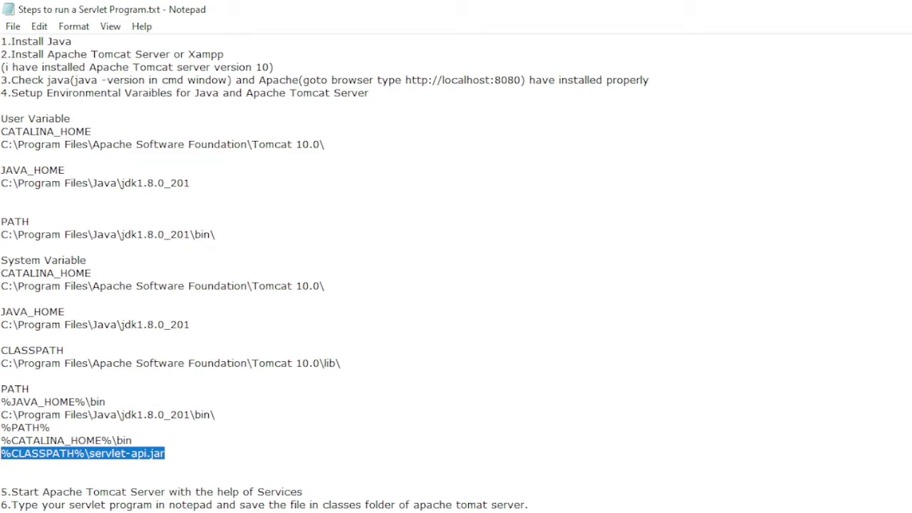
pyautogui.click(837, 485)
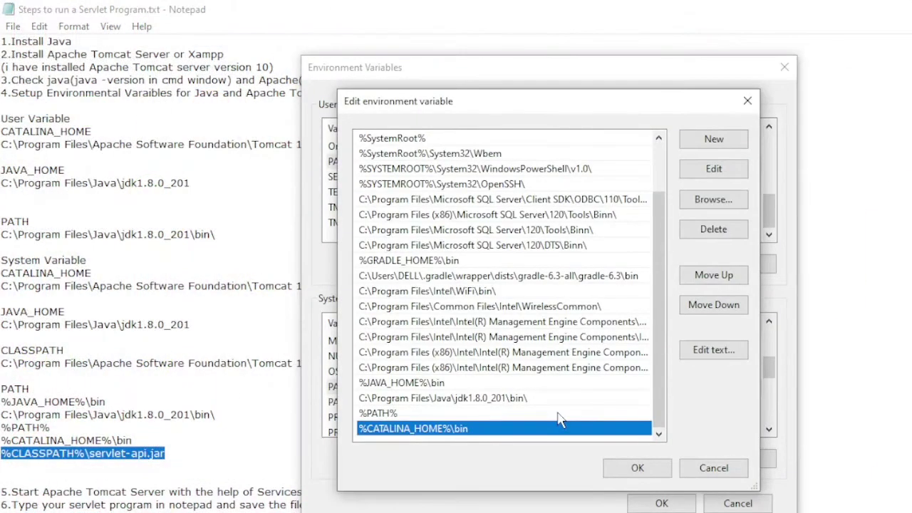
pyautogui.click(714, 142)
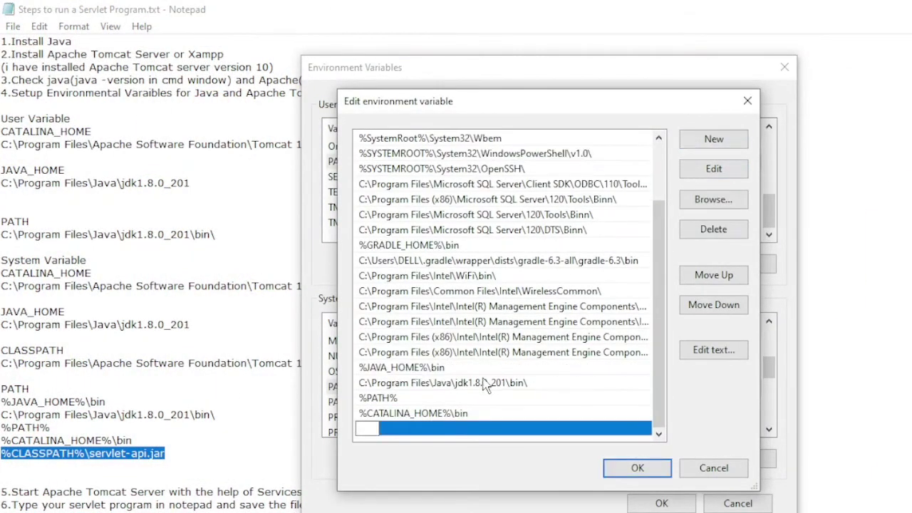
pyautogui.hotkey('ctrl', 'v')
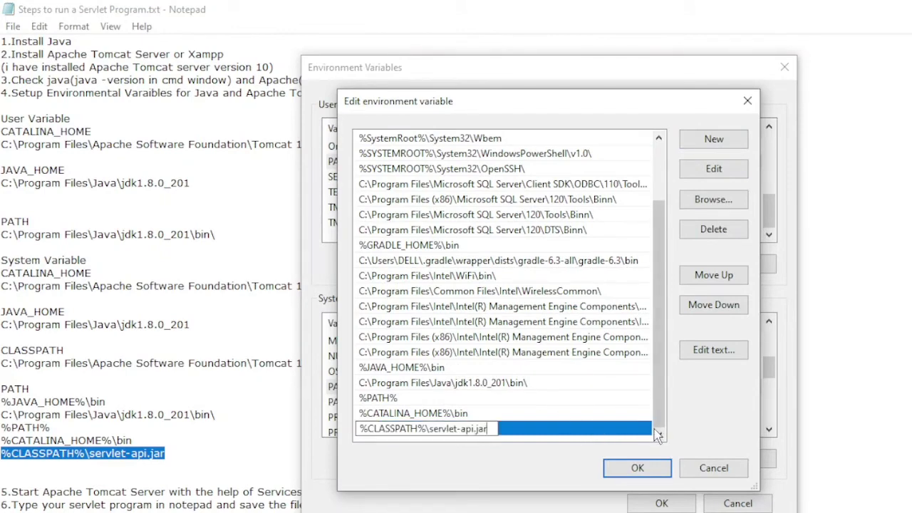
pyautogui.click(659, 434)
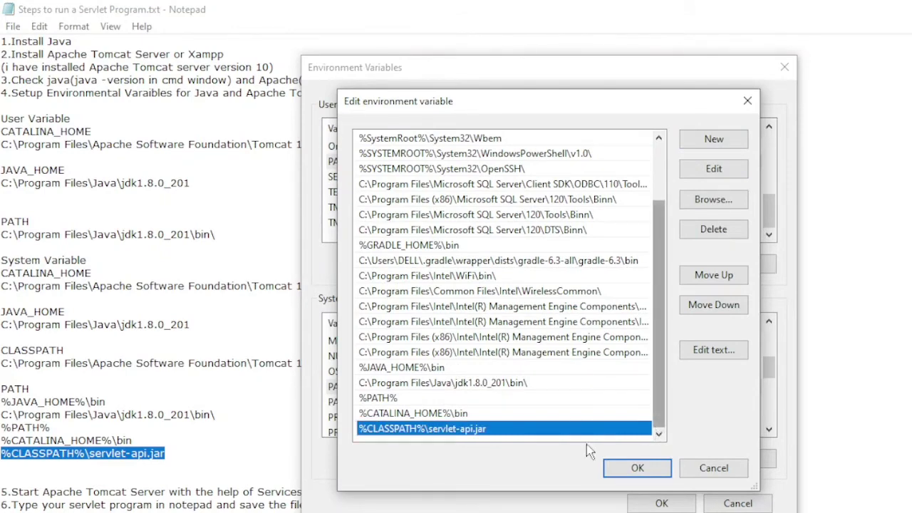
pyautogui.click(649, 467)
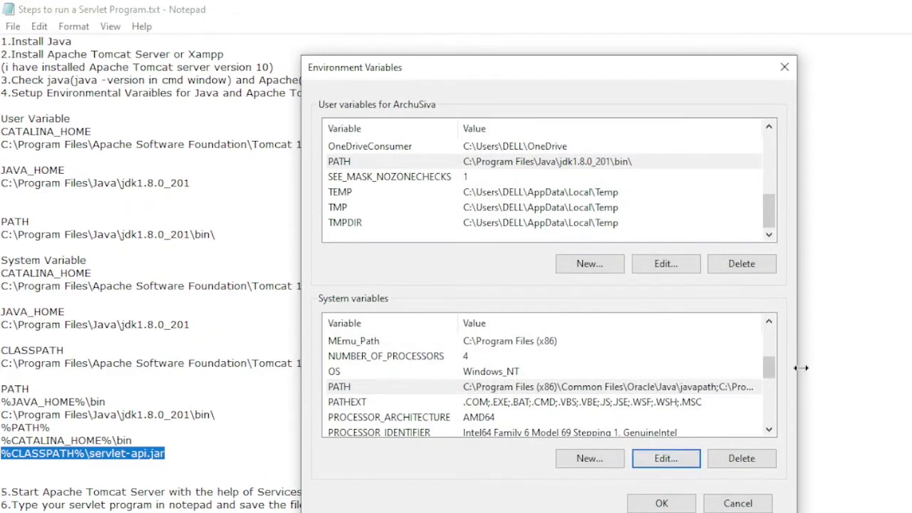
# Step: Check the CATALINA_HOME, CLASSPATH, JAVA_HOME and PATH entries in the system variables list
pyautogui.moveTo(772, 371); pyautogui.dragTo(769, 339)
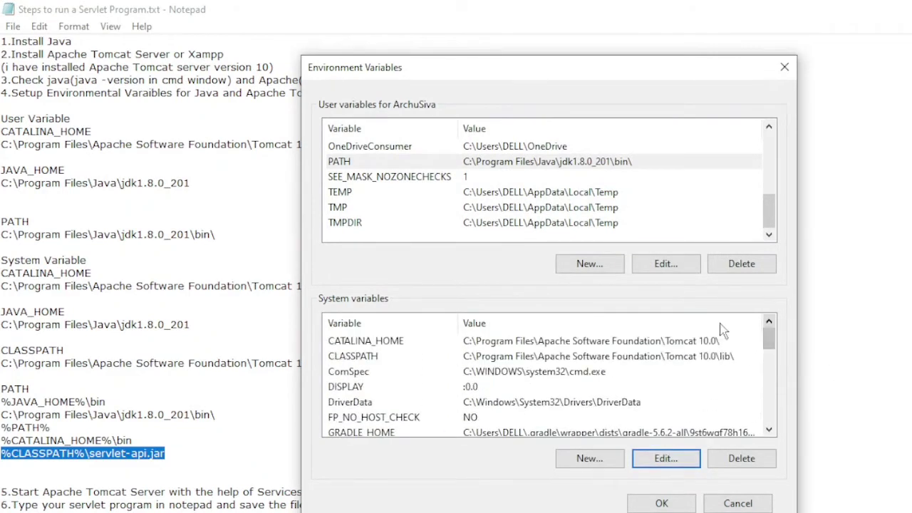
pyautogui.click(622, 346)
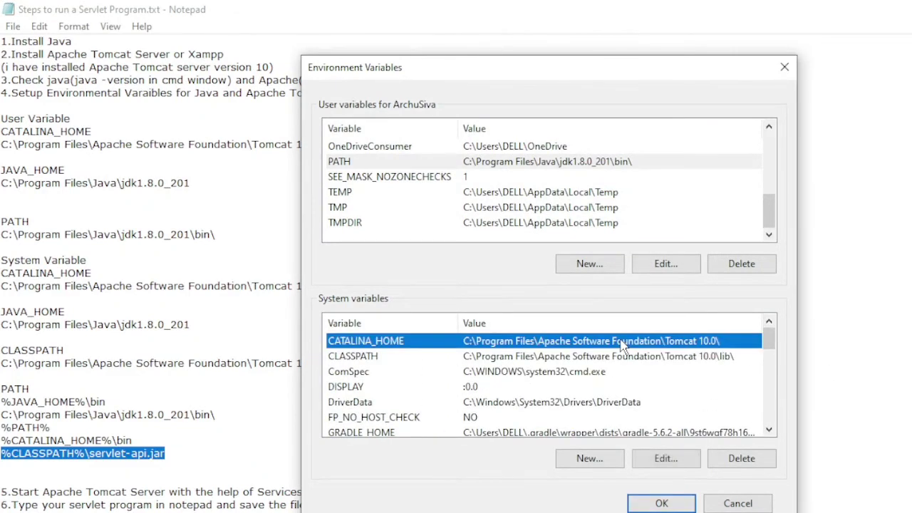
pyautogui.click(582, 360)
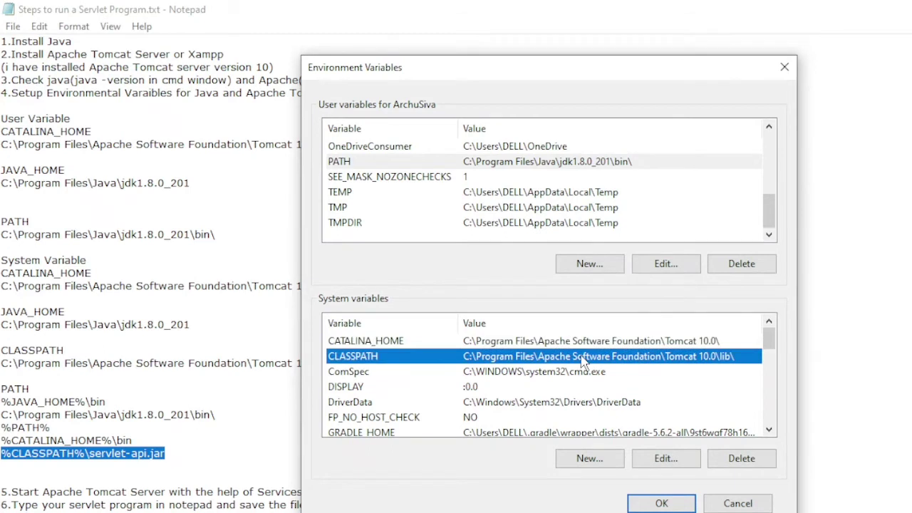
pyautogui.doubleClick(763, 433)
pyautogui.click(687, 337)
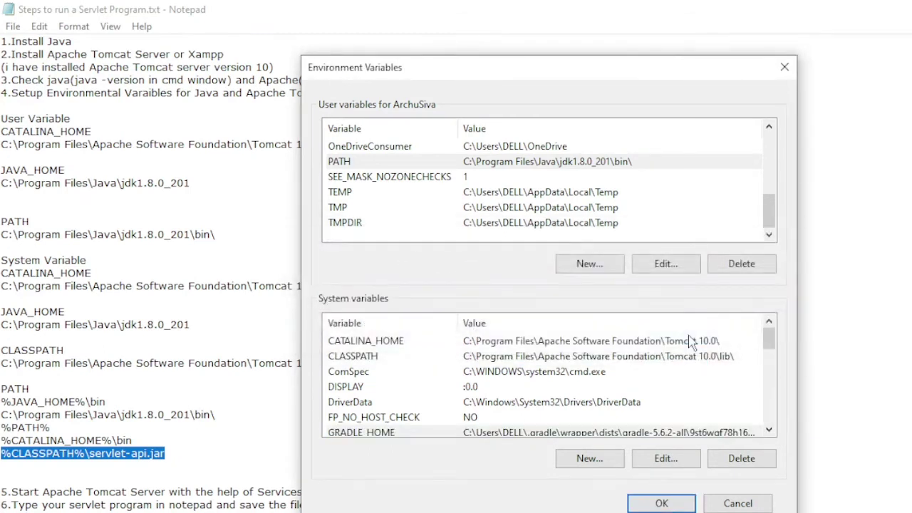
pyautogui.click(605, 345)
pyautogui.click(614, 362)
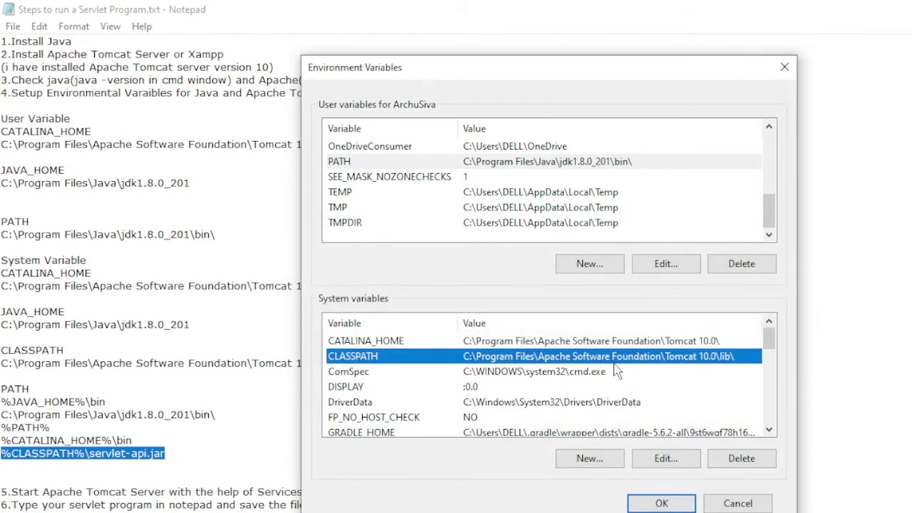
pyautogui.click(769, 430)
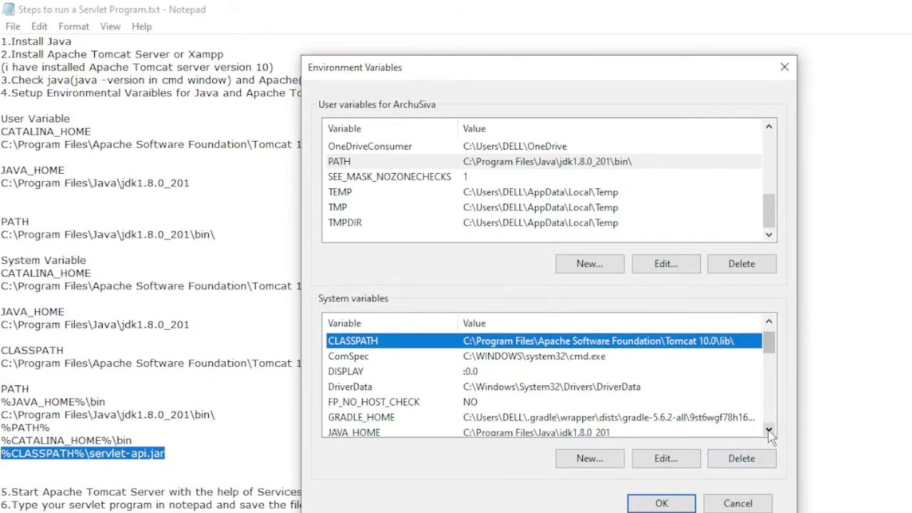
pyautogui.click(769, 431)
pyautogui.click(769, 431)
pyautogui.click(769, 432)
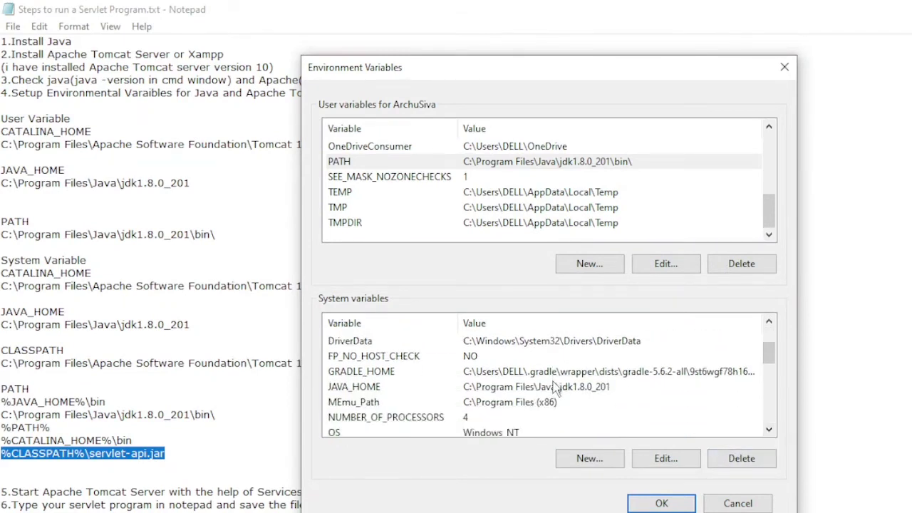
pyautogui.click(556, 387)
pyautogui.click(769, 431)
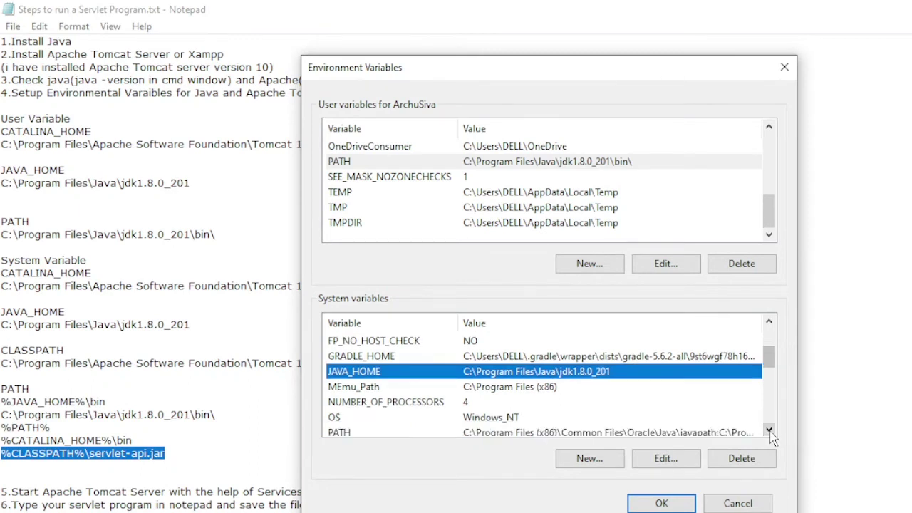
pyautogui.click(769, 431)
pyautogui.click(769, 431)
pyautogui.click(769, 431)
pyautogui.click(621, 388)
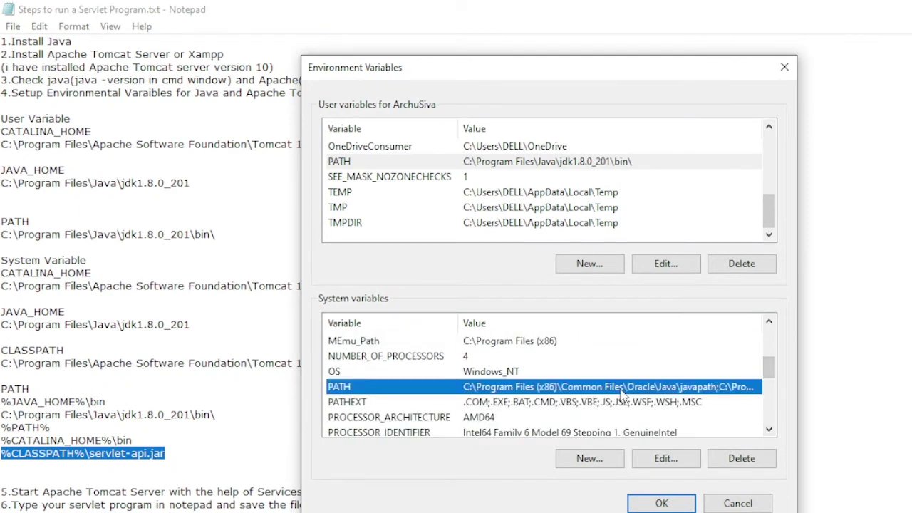
# Step: Look through the remaining system variables, then accept the environment variable changes and close System Properties
pyautogui.click(769, 431)
pyautogui.doubleClick(769, 431)
pyautogui.click(769, 431)
pyautogui.doubleClick(769, 431)
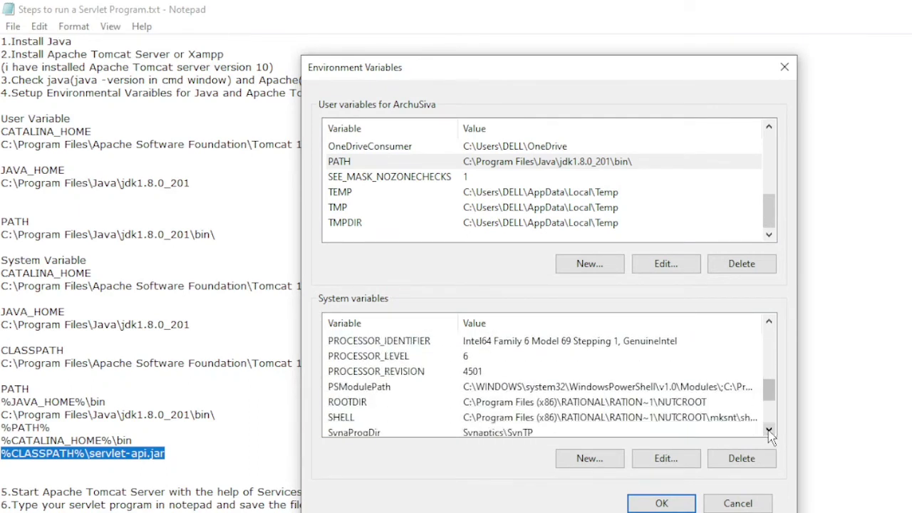
pyautogui.doubleClick(769, 431)
pyautogui.click(769, 431)
pyautogui.doubleClick(769, 431)
pyautogui.click(769, 432)
pyautogui.click(769, 431)
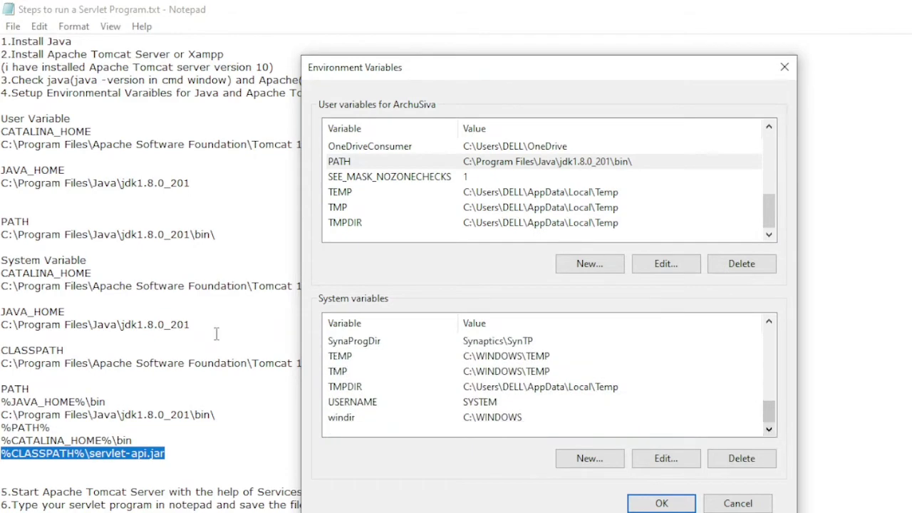
pyautogui.click(660, 501)
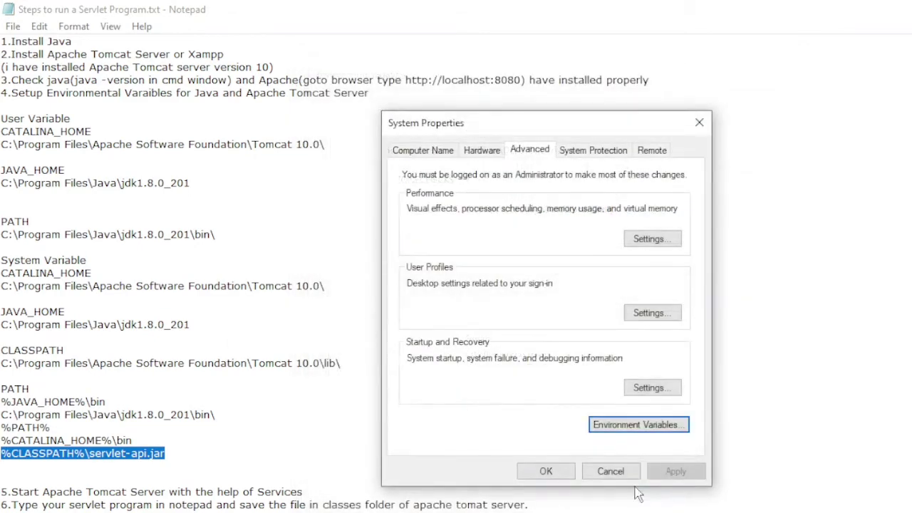
pyautogui.click(545, 473)
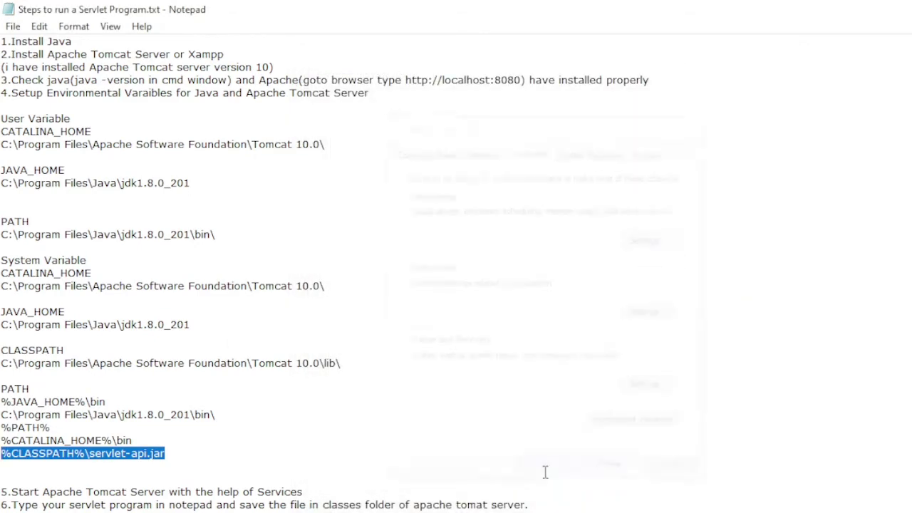
# Step: Read the notes' instruction on starting Apache Tomcat Server with the help of Services, and save the notes file
pyautogui.click(104, 225)
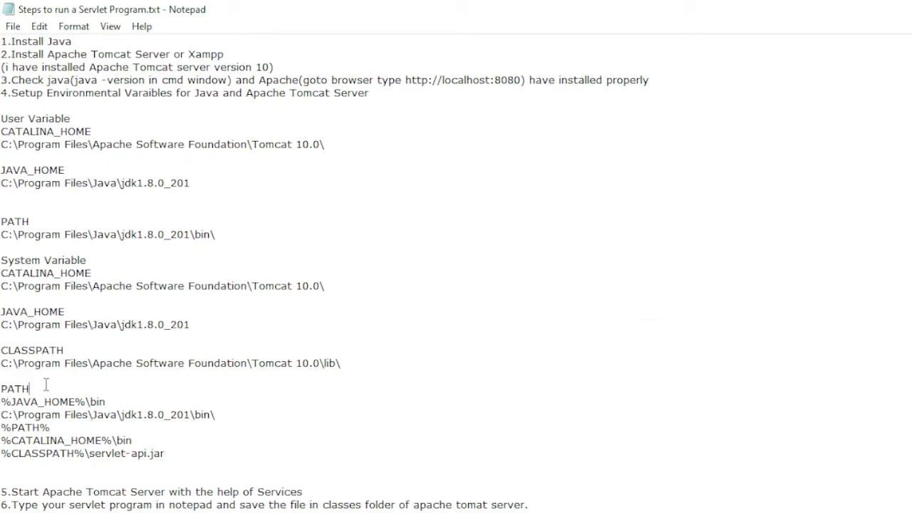
pyautogui.moveTo(42, 387); pyautogui.dragTo(2, 385)
pyautogui.rightClick(2, 387)
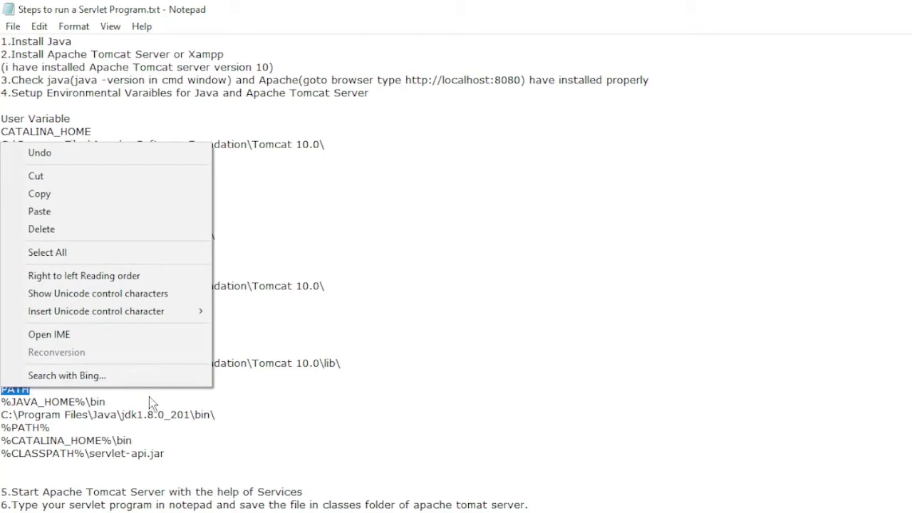
pyautogui.click(354, 368)
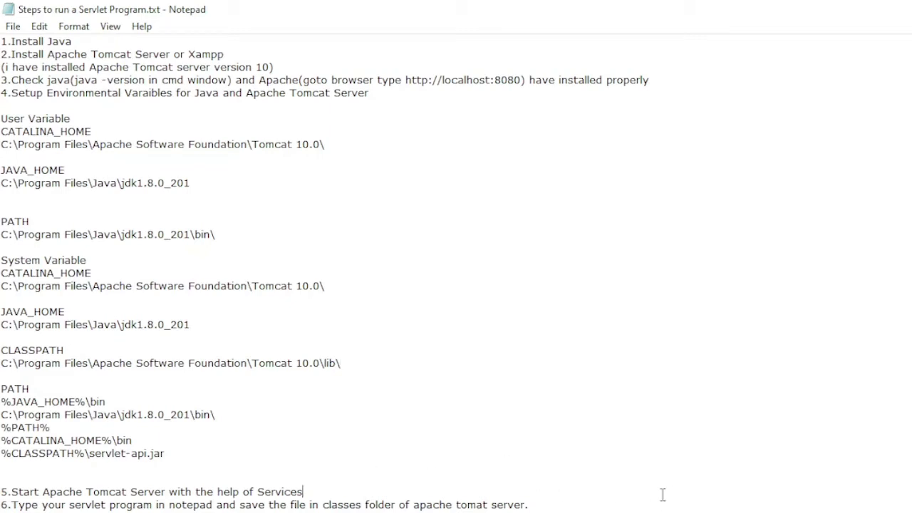
pyautogui.moveTo(311, 492); pyautogui.dragTo(13, 486)
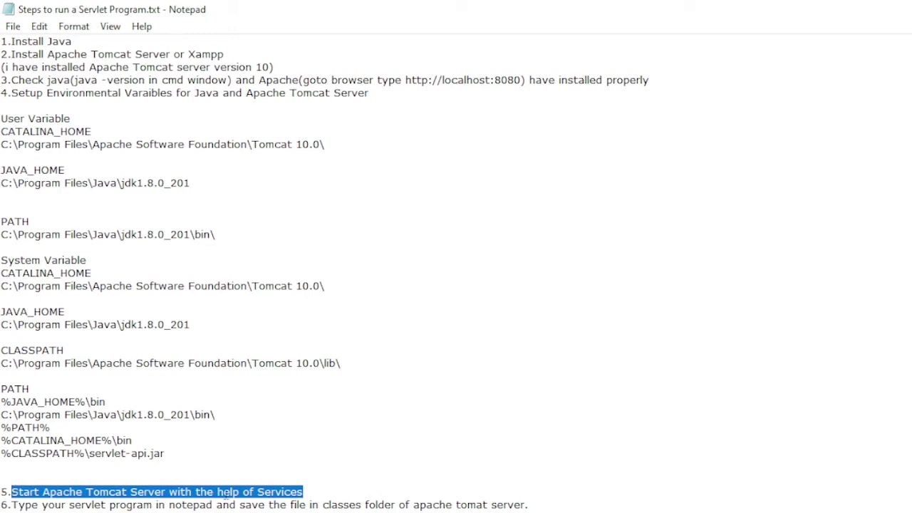
pyautogui.click(242, 506)
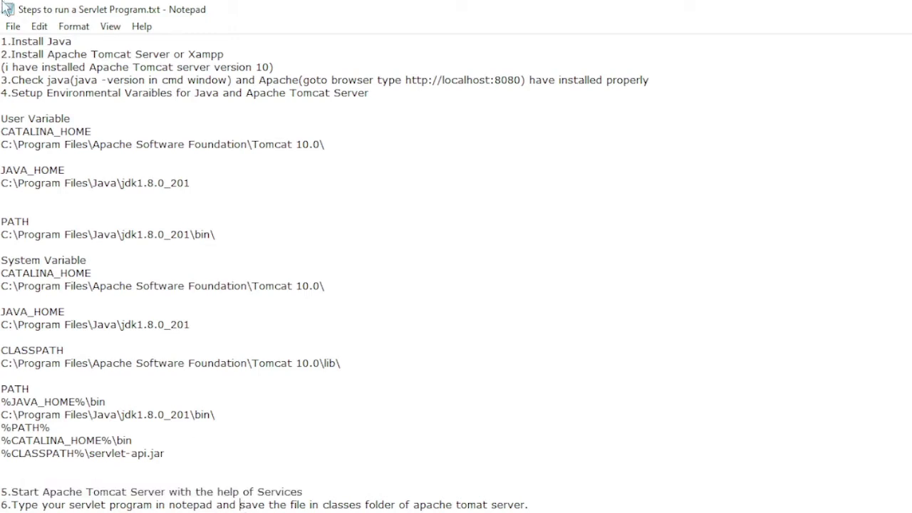
pyautogui.click(13, 26)
pyautogui.click(39, 100)
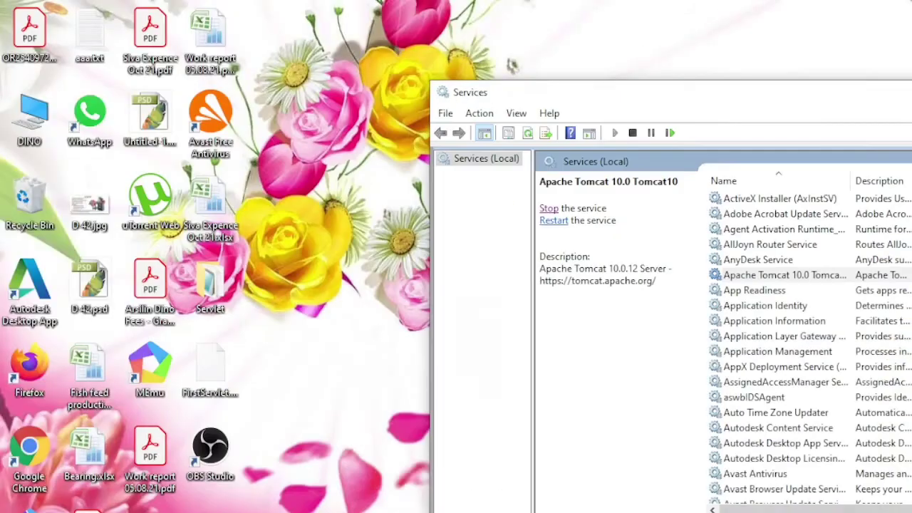
# Step: Open the Servlet folder on the desktop in a maximized window and open FirstServlet.java in Notepad
pyautogui.click(215, 311)
pyautogui.doubleClick(216, 312)
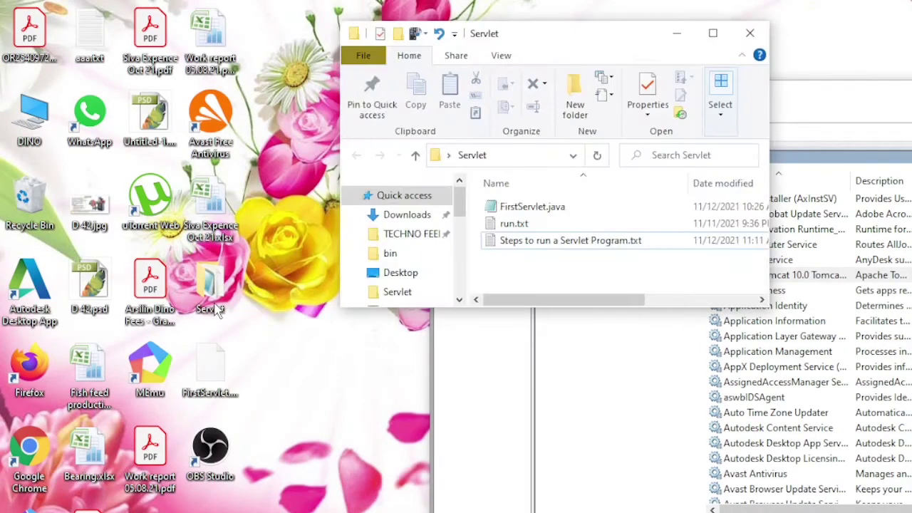
pyautogui.click(714, 34)
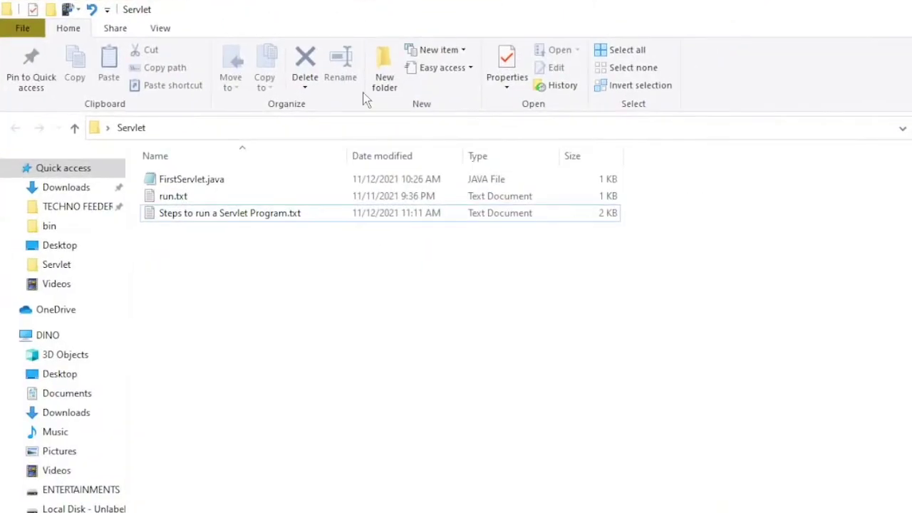
pyautogui.doubleClick(265, 183)
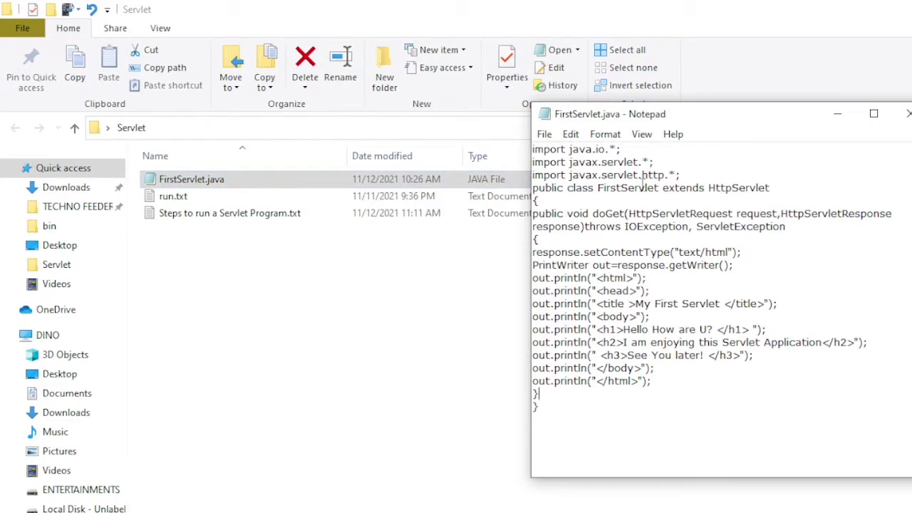
# Step: Start saving FirstServlet.java under a new location and browse to Program Files\Apache Software Foundation\Tomcat 10.0 on Local Disk C, granting folder access
pyautogui.click(545, 134)
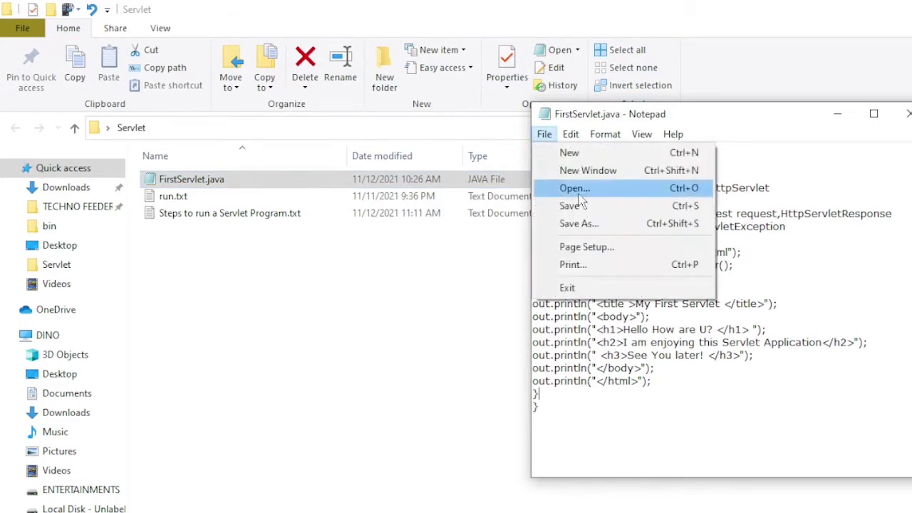
pyautogui.click(578, 224)
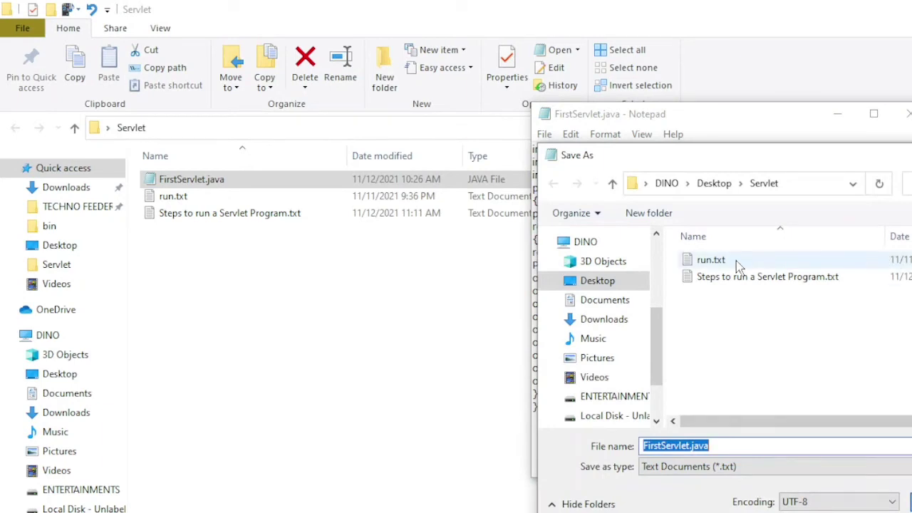
pyautogui.click(657, 422)
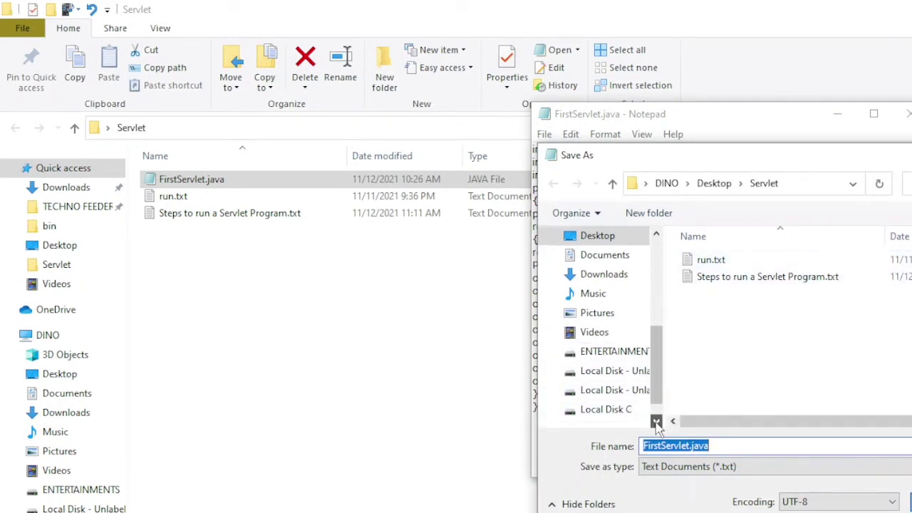
pyautogui.click(617, 418)
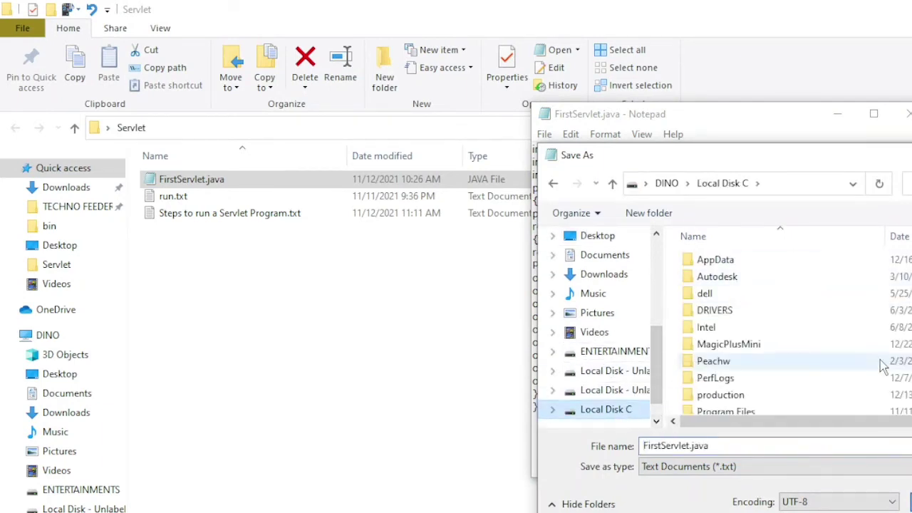
pyautogui.doubleClick(862, 408)
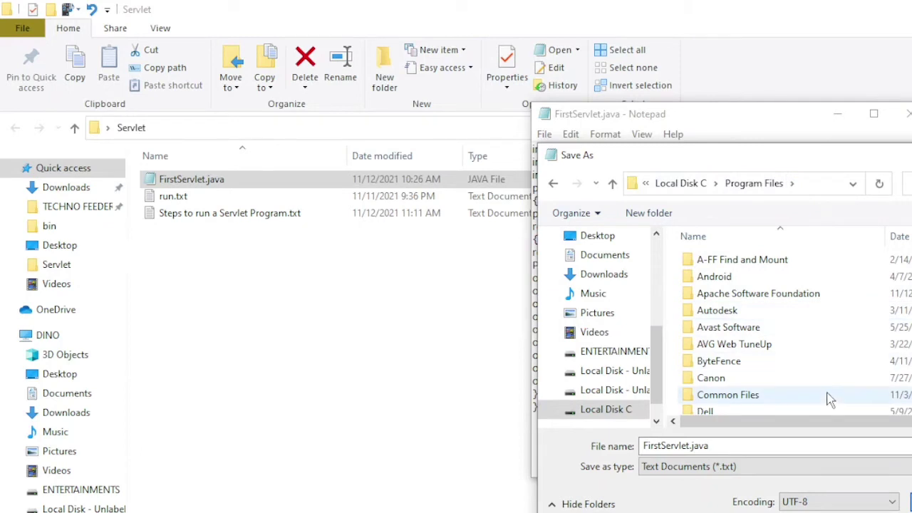
pyautogui.doubleClick(758, 294)
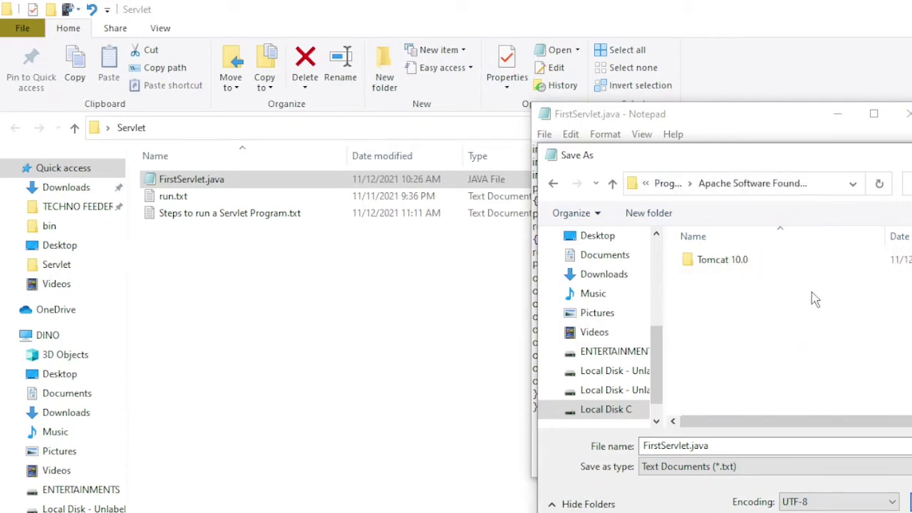
pyautogui.doubleClick(741, 261)
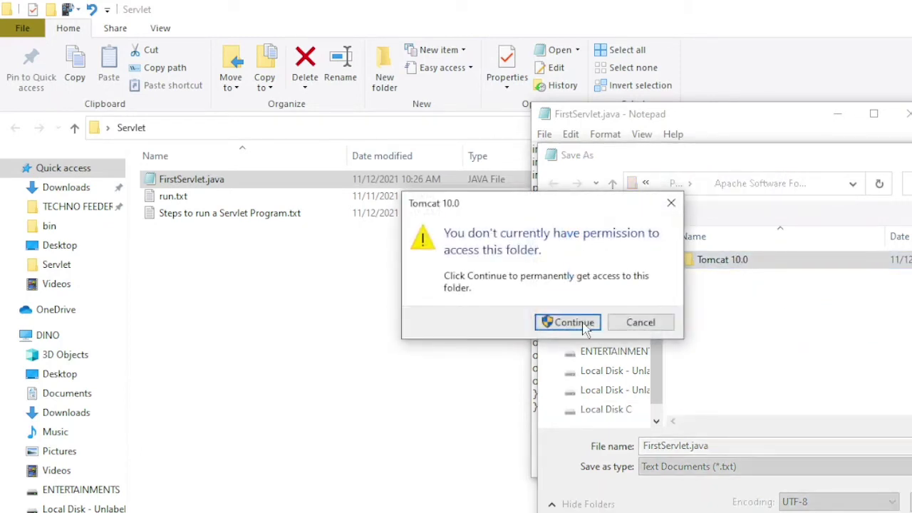
pyautogui.click(570, 322)
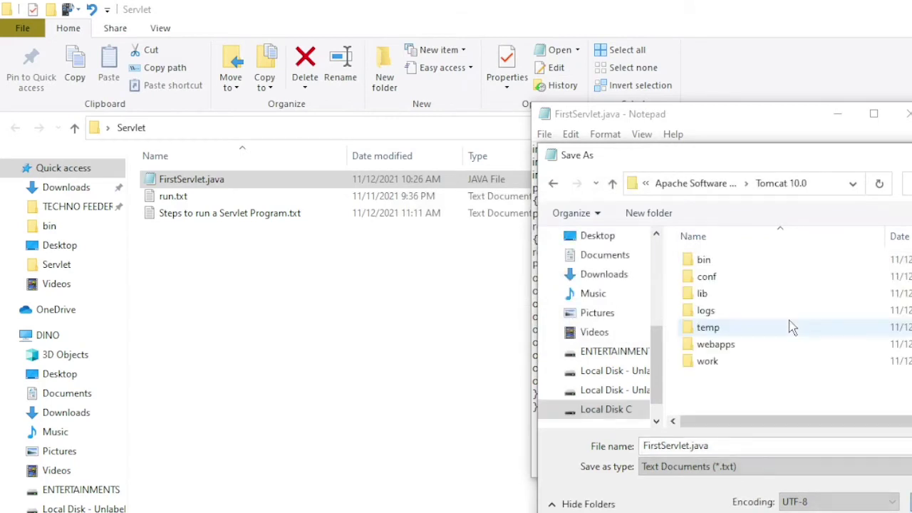
# Step: Save FirstServlet.java into the webapps\examples\WEB-INF\classes folder of Tomcat 10.0
pyautogui.doubleClick(732, 344)
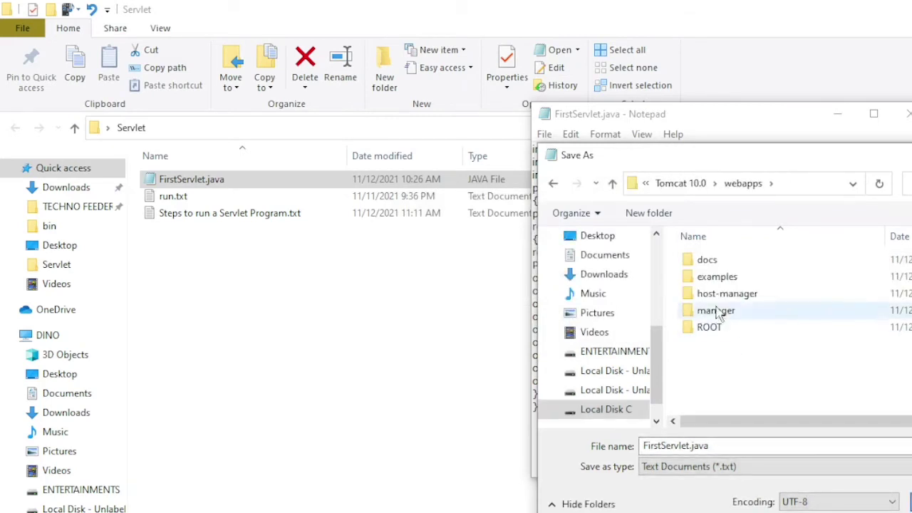
pyautogui.doubleClick(735, 277)
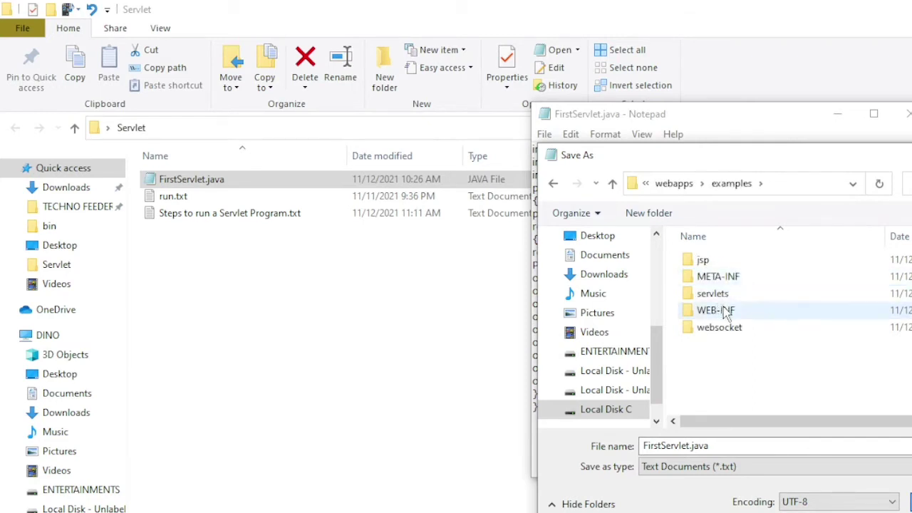
pyautogui.doubleClick(727, 314)
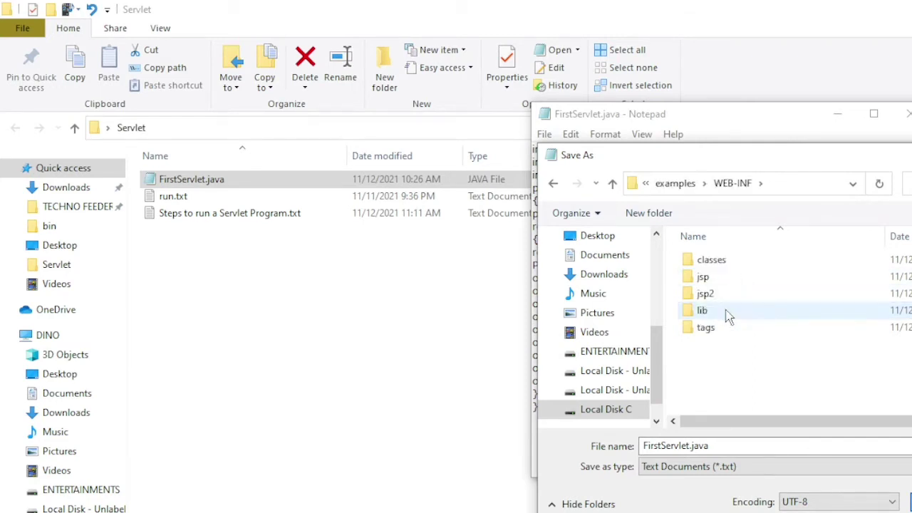
pyautogui.click(728, 266)
pyautogui.doubleClick(728, 265)
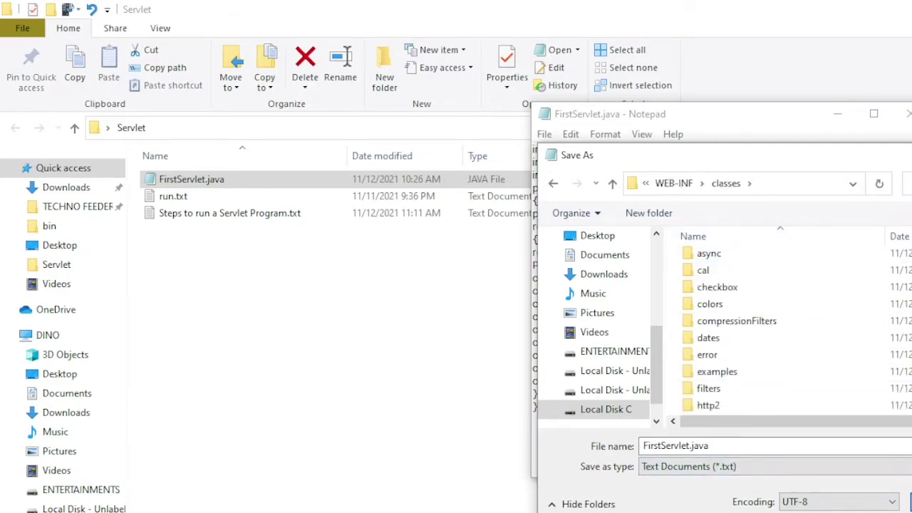
pyautogui.scroll(-3, 777, 327)
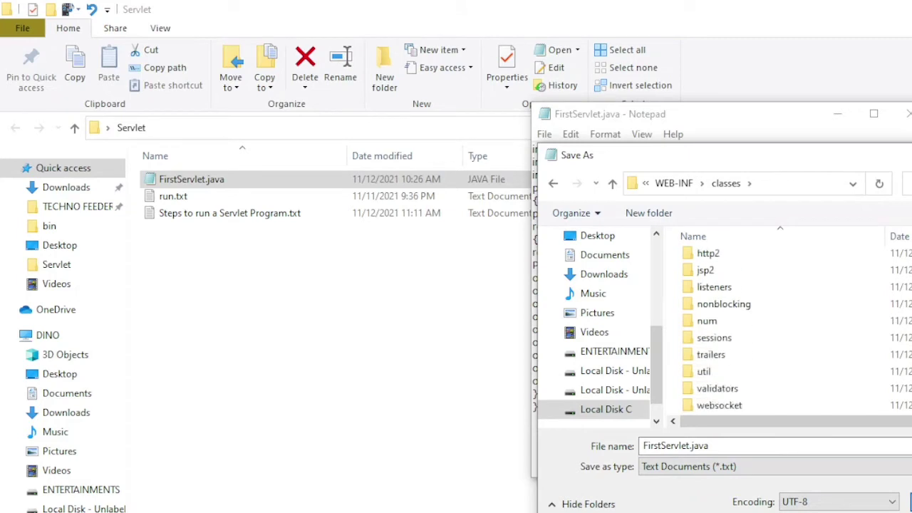
pyautogui.press('Return')
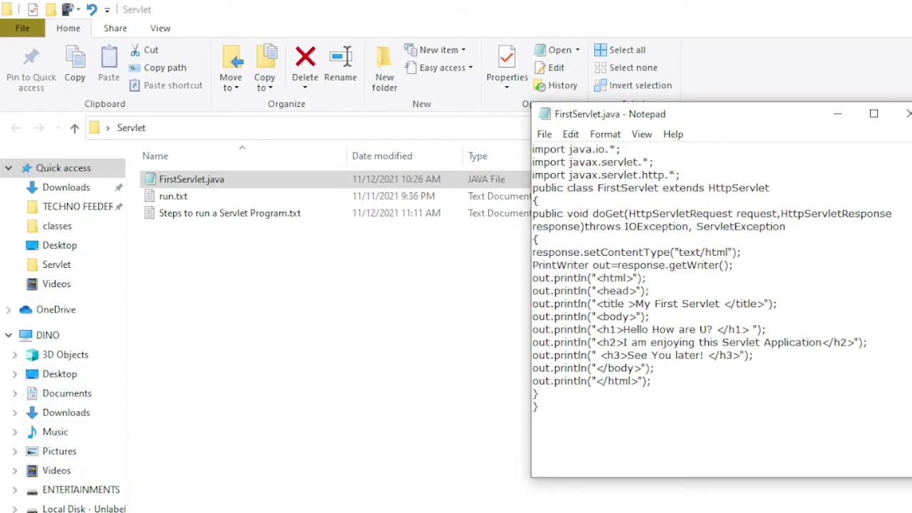
# Step: Browse File Explorer to Local Disk C, Program Files\Apache Software Foundation\Tomcat 10.0\webapps\examples\WEB-INF\classes
pyautogui.click(84, 508)
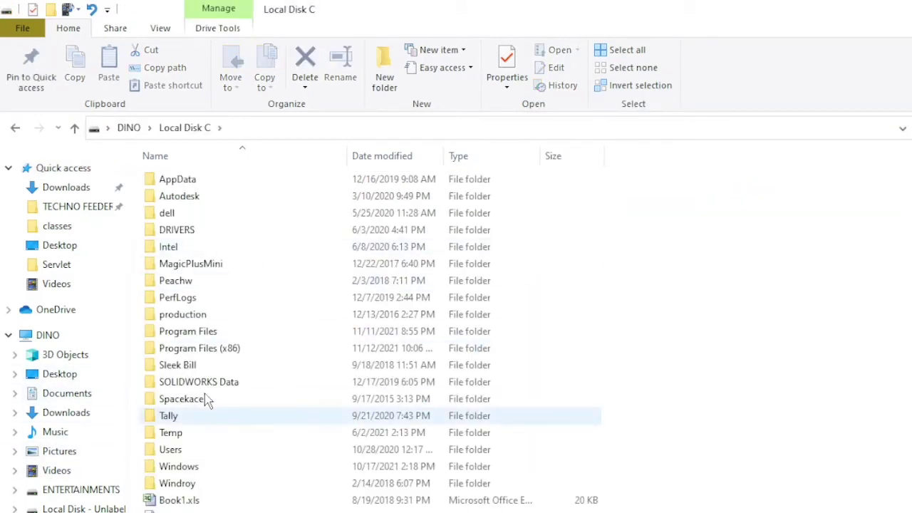
pyautogui.doubleClick(229, 329)
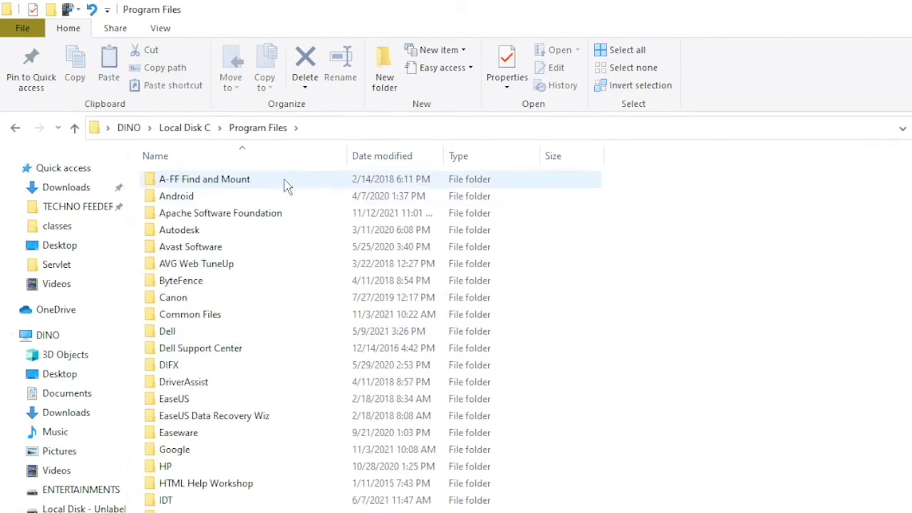
pyautogui.doubleClick(274, 220)
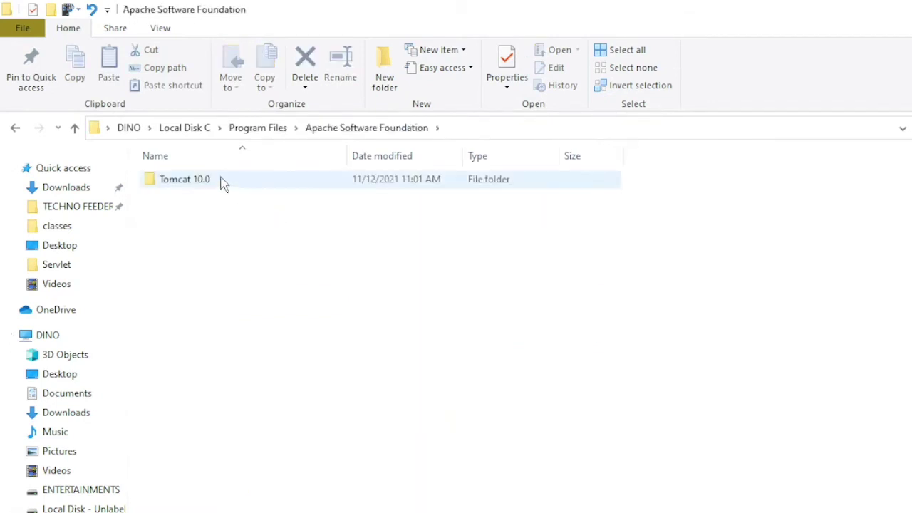
pyautogui.click(221, 182)
pyautogui.doubleClick(221, 182)
pyautogui.doubleClick(187, 265)
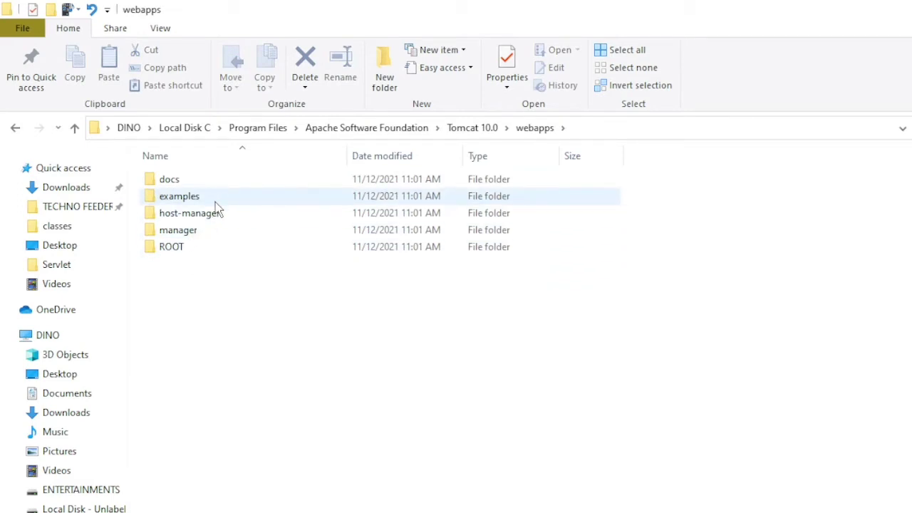
pyautogui.doubleClick(214, 202)
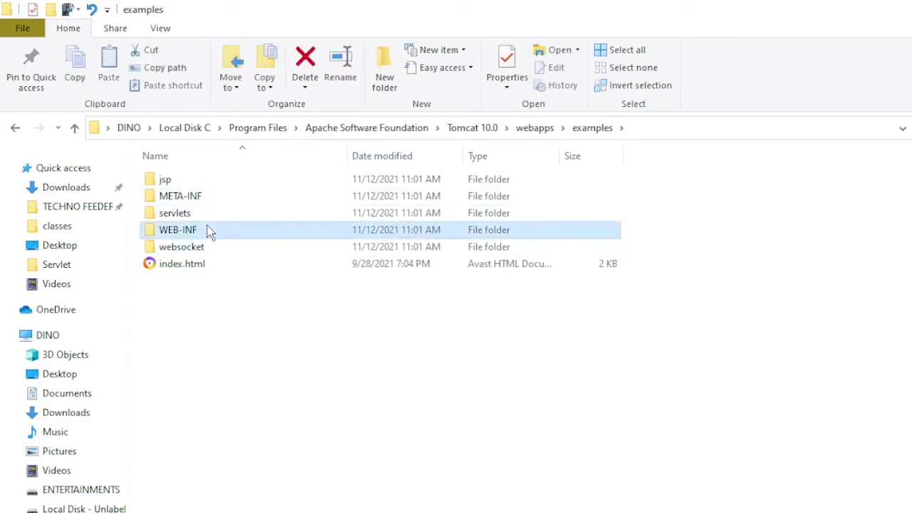
pyautogui.doubleClick(209, 229)
pyautogui.doubleClick(210, 181)
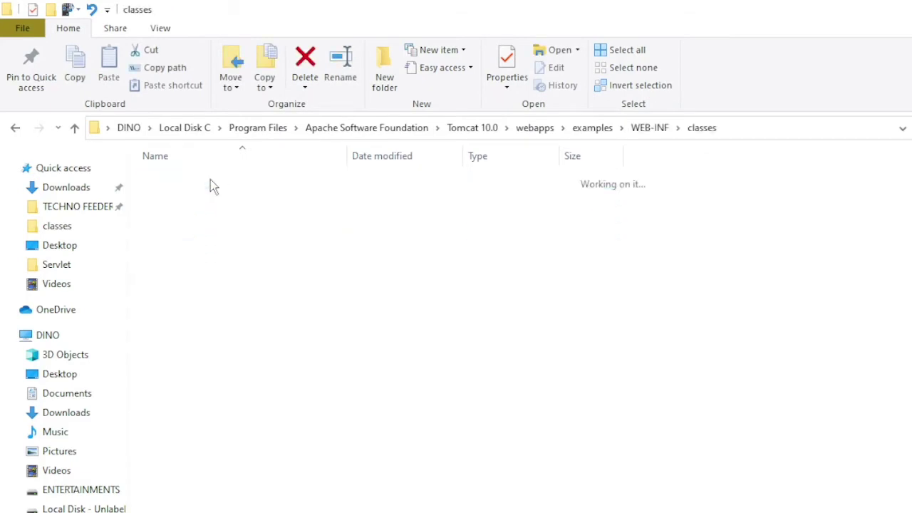
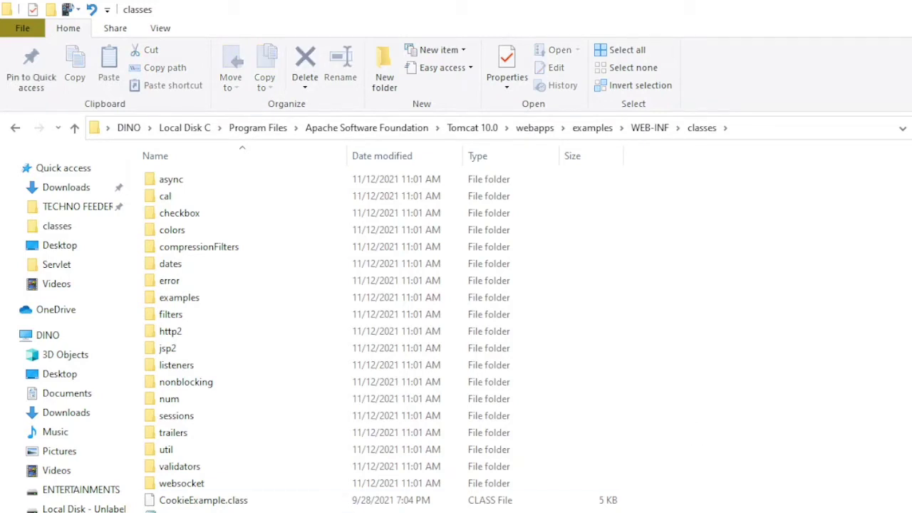
# Step: Open Command Prompt as administrator and change to the root of drive C with cd\
pyautogui.press('super')
pyautogui.write('c')
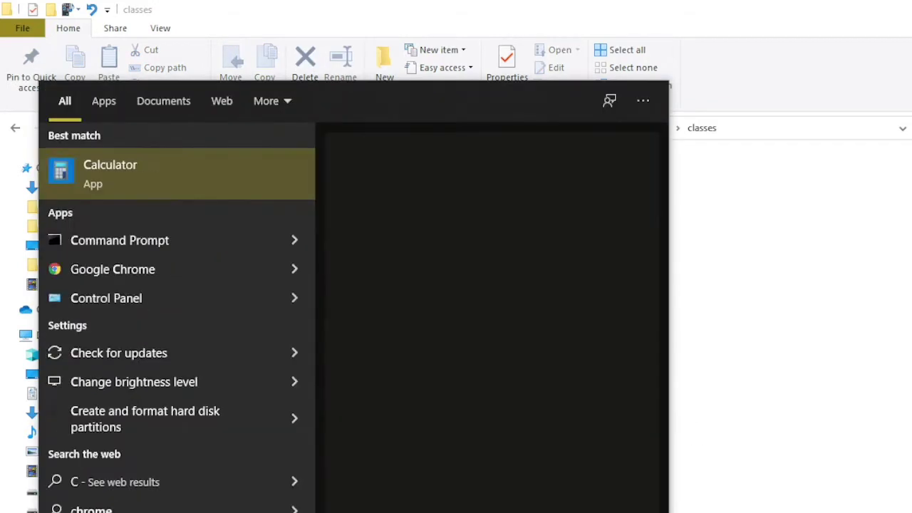
pyautogui.write('md')
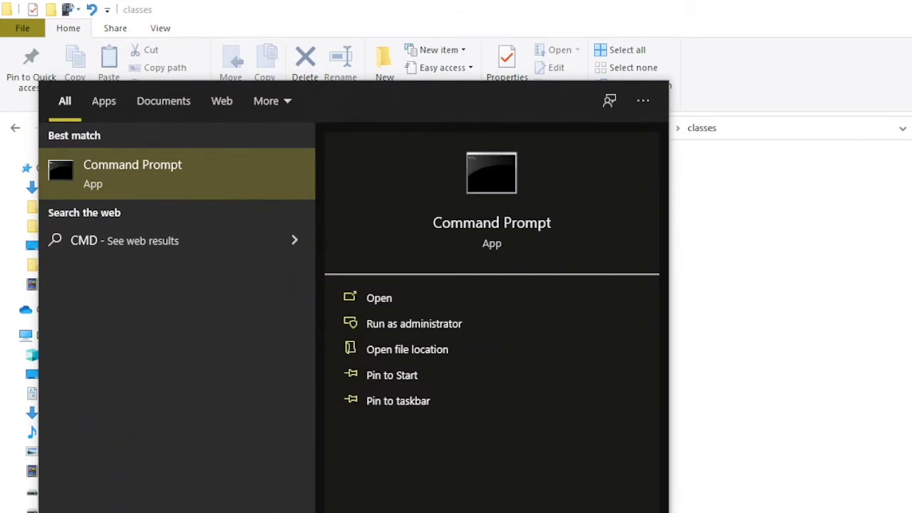
pyautogui.click(441, 323)
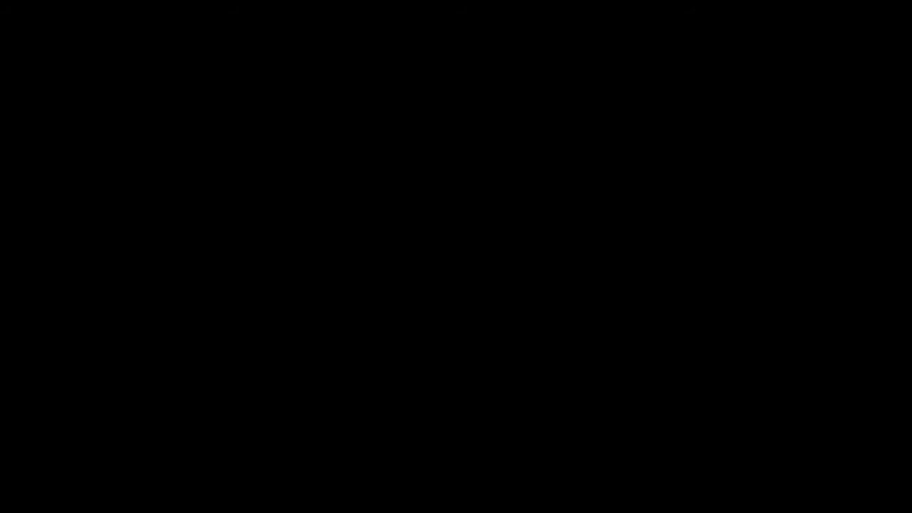
pyautogui.click(468, 401)
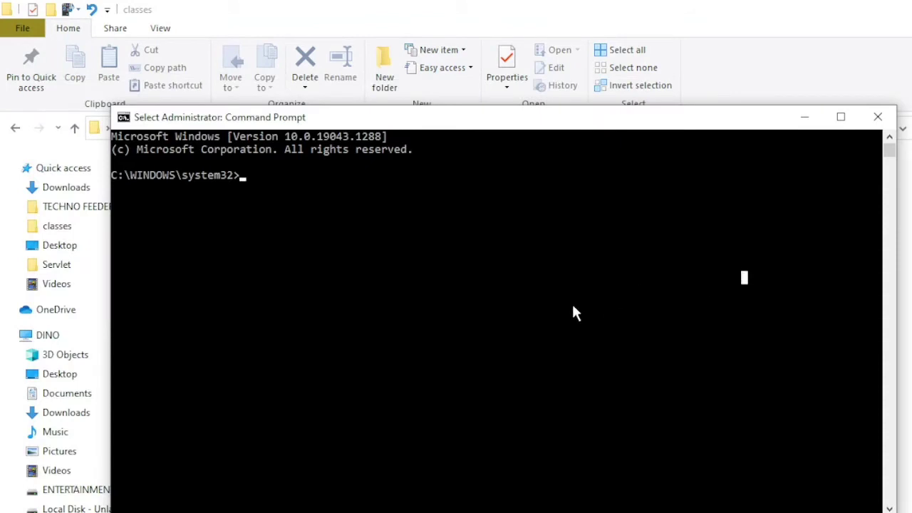
pyautogui.write('cd\\')
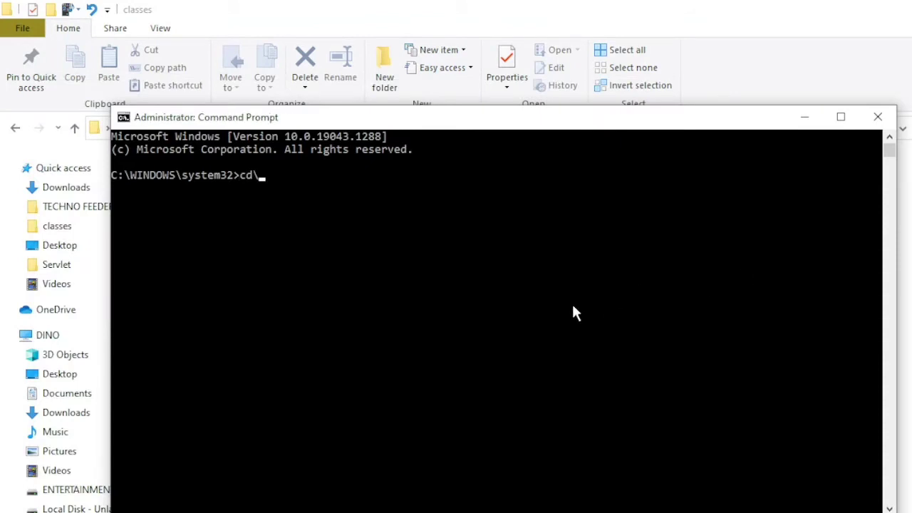
pyautogui.press('Return')
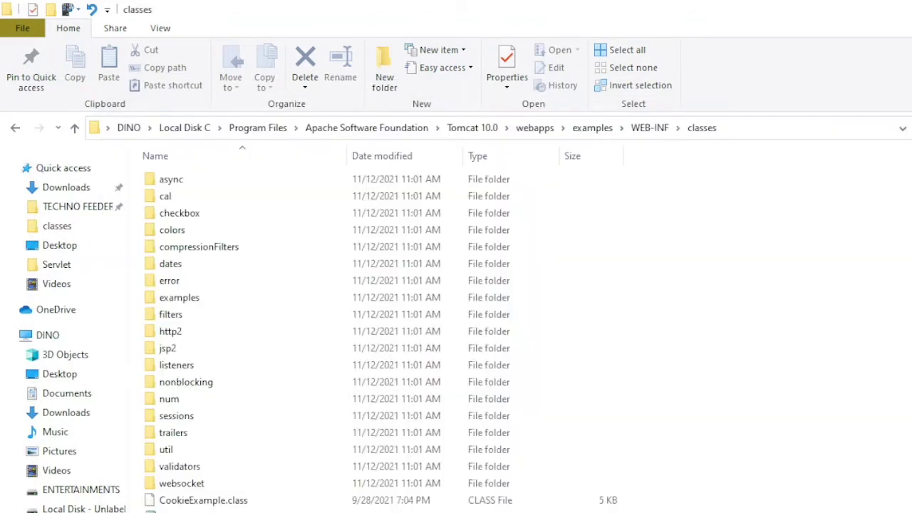
# Step: Copy the classes folder's full path from File Explorer and paste it after cd in the Command Prompt
pyautogui.click(743, 127)
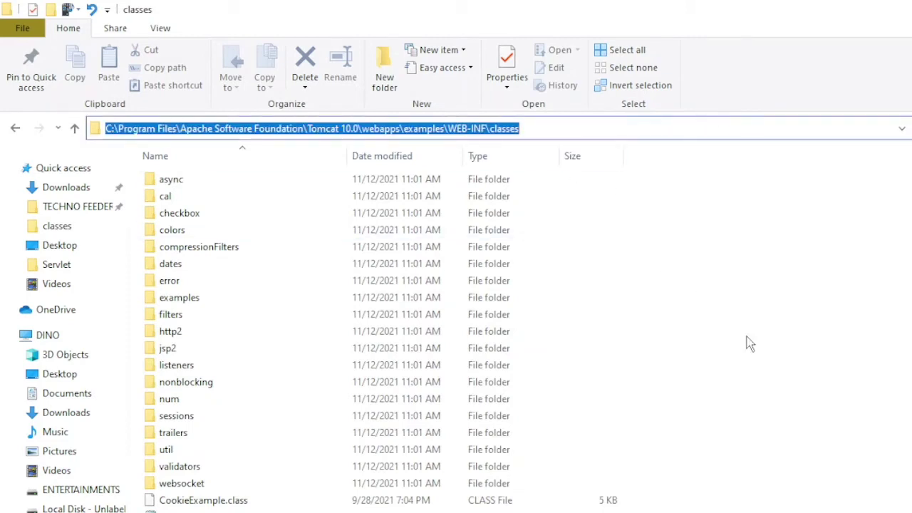
pyautogui.moveTo(841, 512)
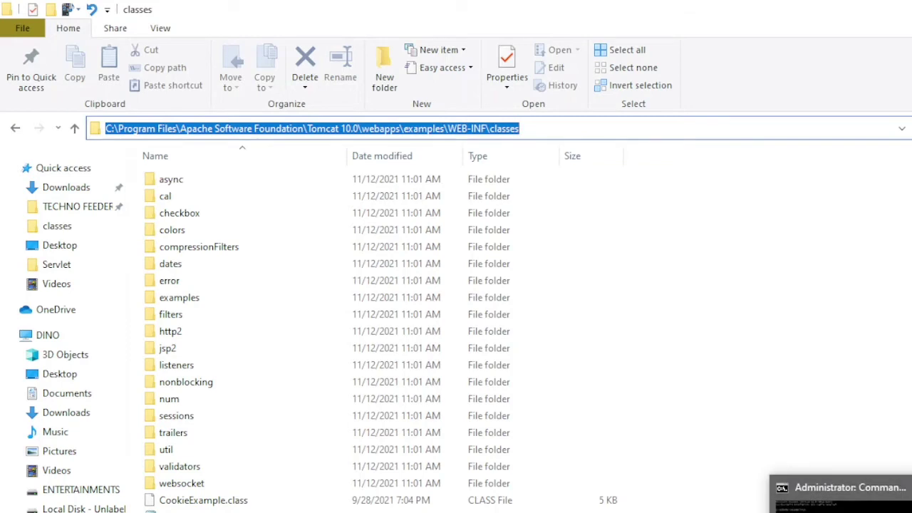
pyautogui.click(841, 492)
pyautogui.write('cd')
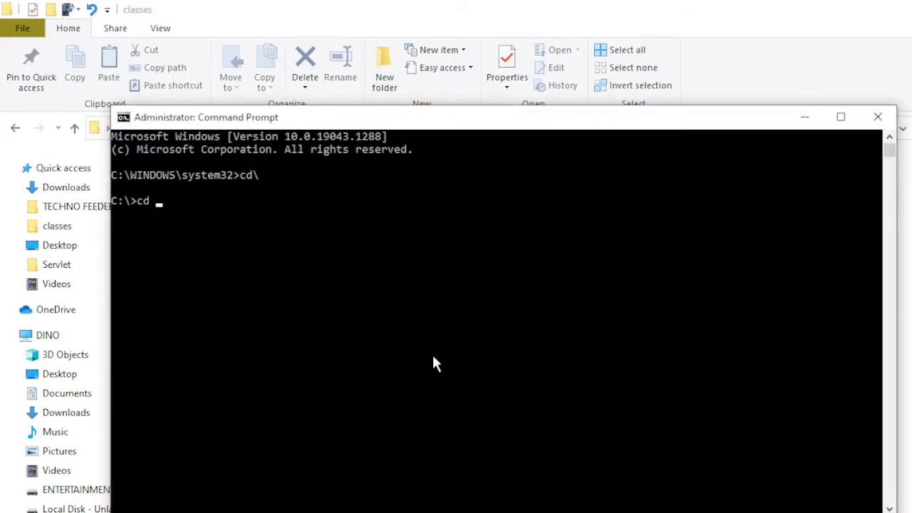
pyautogui.click(376, 239)
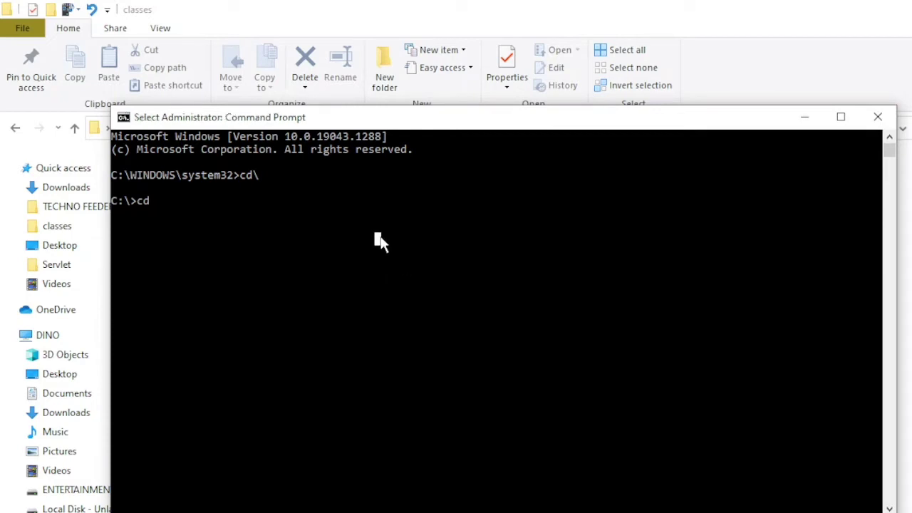
pyautogui.press('Escape')
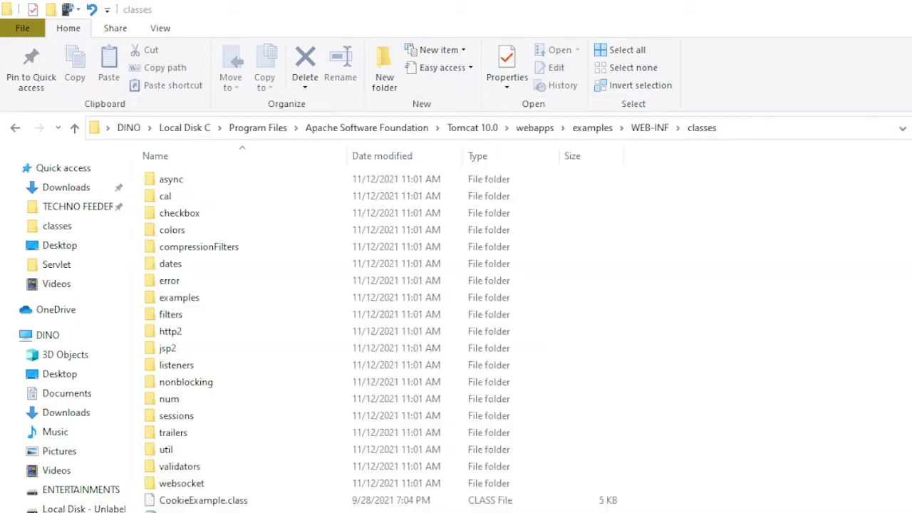
pyautogui.click(804, 117)
pyautogui.click(774, 127)
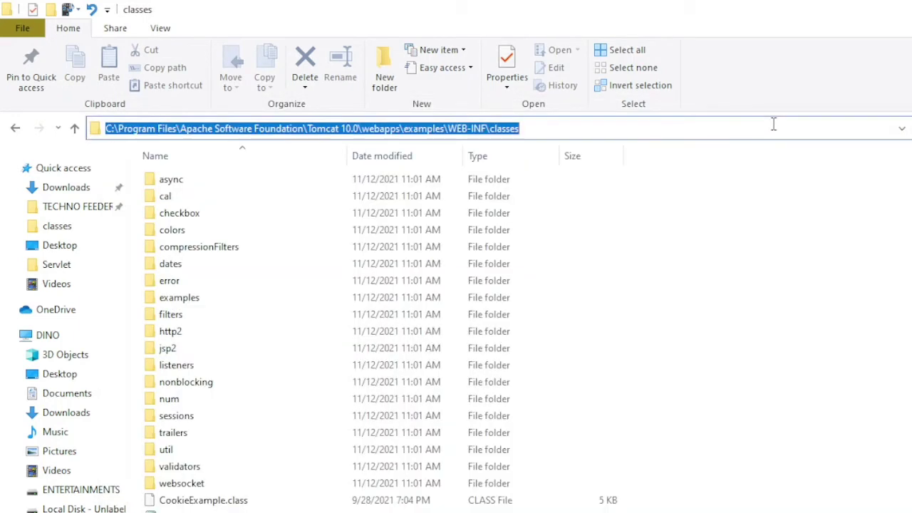
pyautogui.rightClick(513, 124)
pyautogui.click(460, 191)
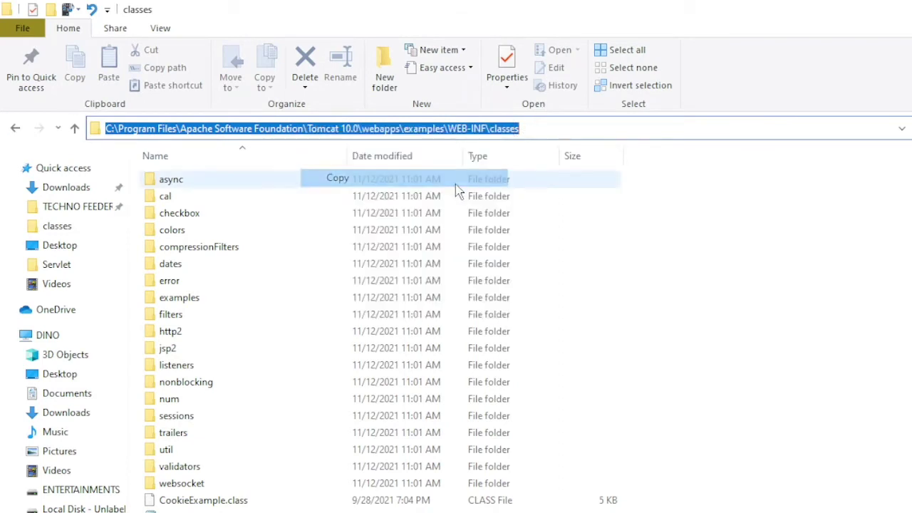
pyautogui.click(840, 499)
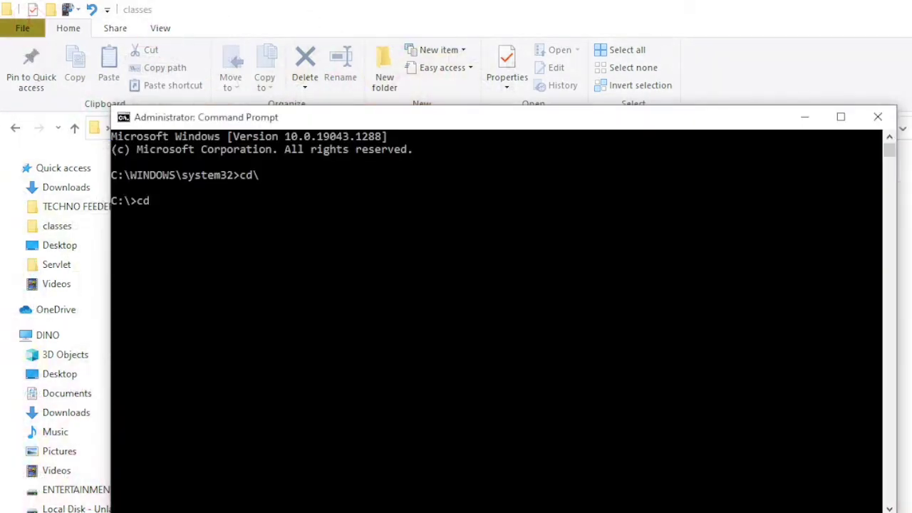
pyautogui.rightClick(239, 204)
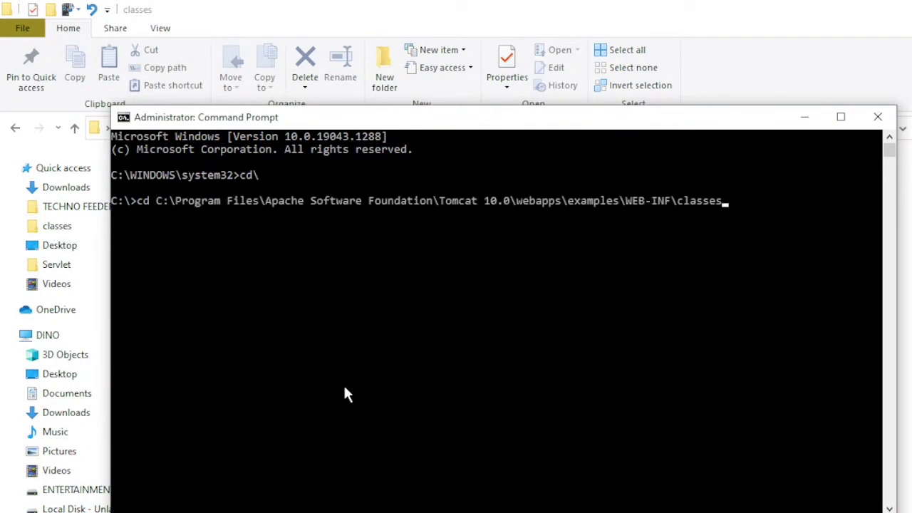
# Step: Remove C:\ from the start of the pasted path and run the cd command to enter the classes folder
pyautogui.press('Left')
pyautogui.press('Left')
pyautogui.press('Left')
pyautogui.press('Left')
pyautogui.press('Left')
pyautogui.press('Left')
pyautogui.press('Left')
pyautogui.press('Left')
pyautogui.press('Left')
pyautogui.press('Left')
pyautogui.press('Left')
pyautogui.press('Left')
pyautogui.press('Left')
pyautogui.press('Left')
pyautogui.press('Left')
pyautogui.press('Left')
pyautogui.press('Left')
pyautogui.press('Left')
pyautogui.press('Left')
pyautogui.press('Left')
pyautogui.press('Left')
pyautogui.press('Left')
pyautogui.press('Left')
pyautogui.press('Left')
pyautogui.press('Left')
pyautogui.press('Left')
pyautogui.press('Left')
pyautogui.press('Left')
pyautogui.press('Left')
pyautogui.press('Left')
pyautogui.press('Left')
pyautogui.press('Left')
pyautogui.press('Left')
pyautogui.press('Left')
pyautogui.press('Left')
pyautogui.press('Left')
pyautogui.press('Left')
pyautogui.press('Left')
pyautogui.press('Left')
pyautogui.press('Left')
pyautogui.press('BackSpace')
pyautogui.press('BackSpace')
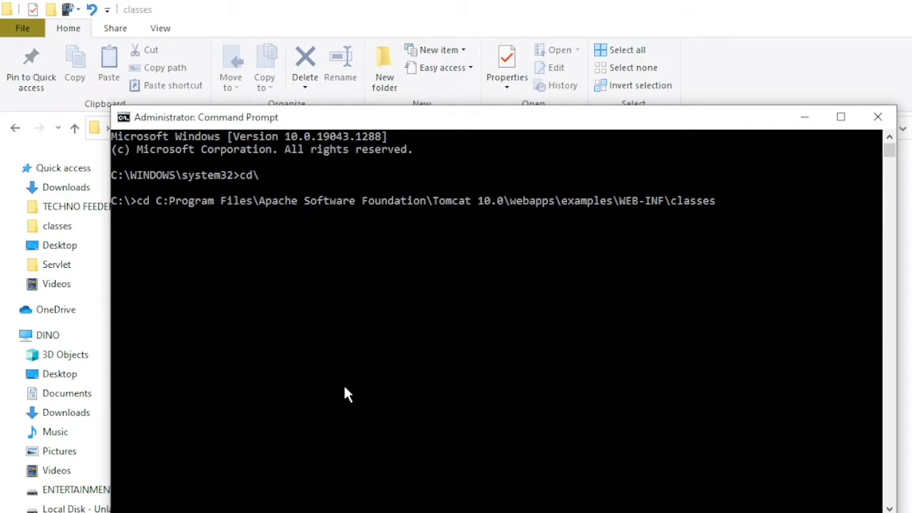
pyautogui.press('BackSpace')
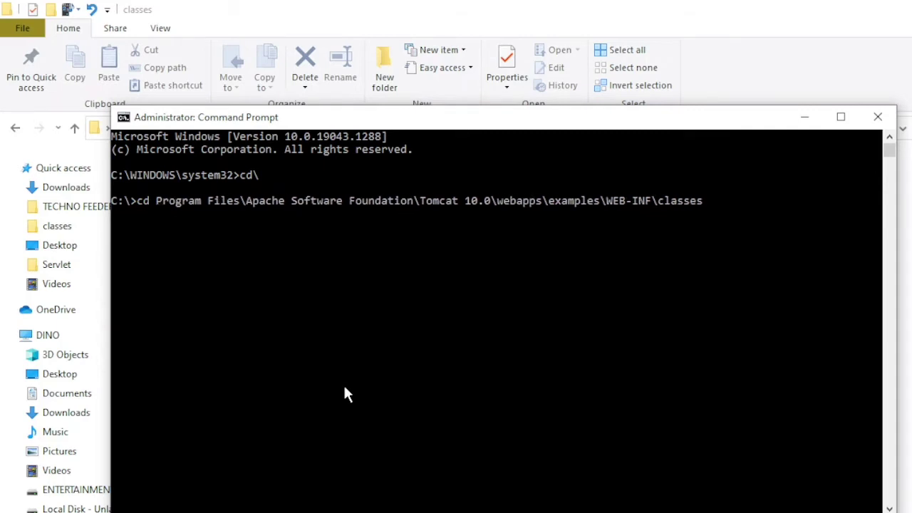
pyautogui.press('Return')
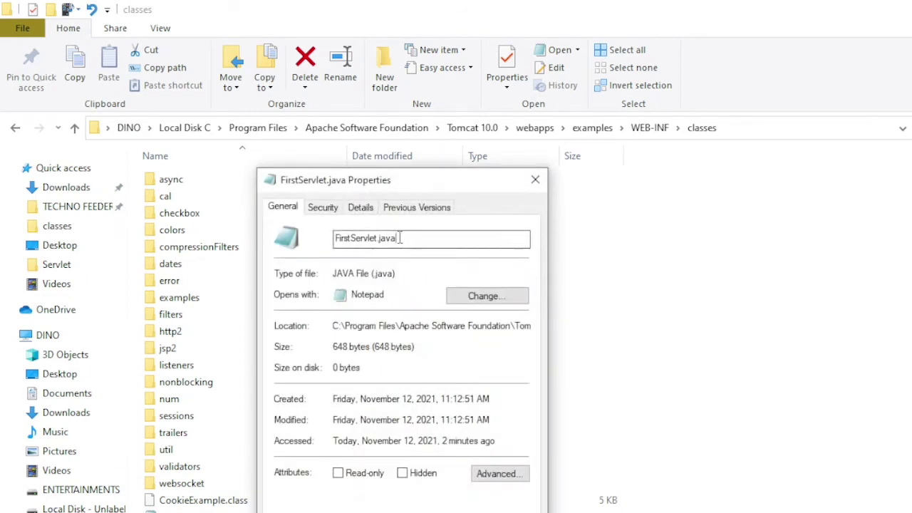
# Step: Select the file name in the FirstServlet.java properties, then compile the servlet in Command Prompt with javac FirstServlet.java
pyautogui.moveTo(399, 238); pyautogui.dragTo(323, 238)
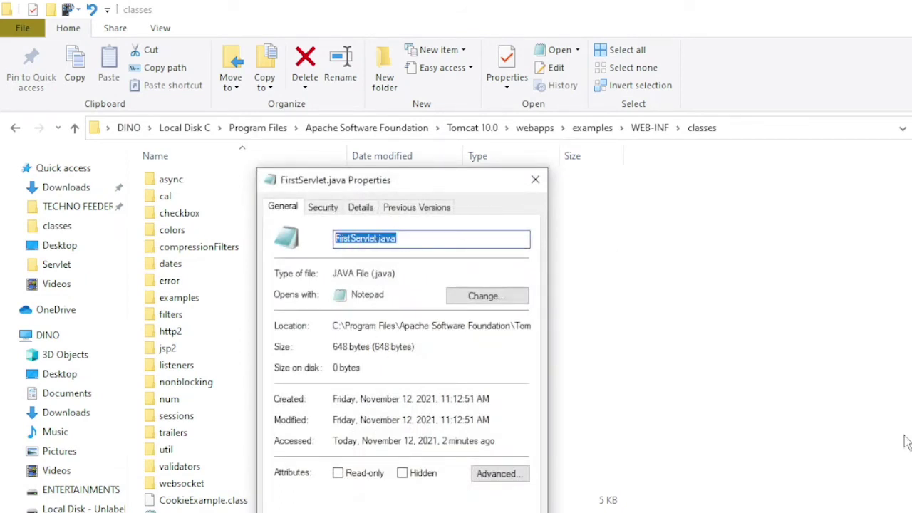
pyautogui.moveTo(841, 512)
pyautogui.click(841, 492)
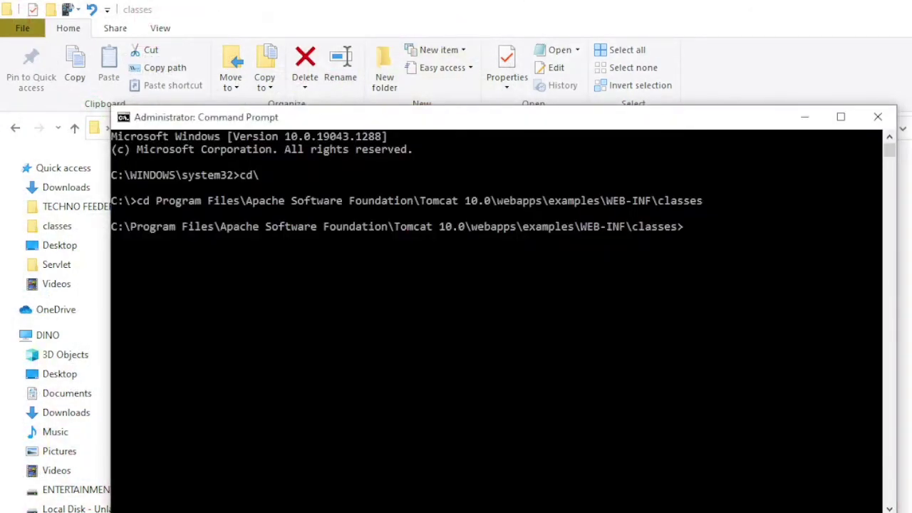
pyautogui.write('javac FirstServlet.java')
pyautogui.press('Return')
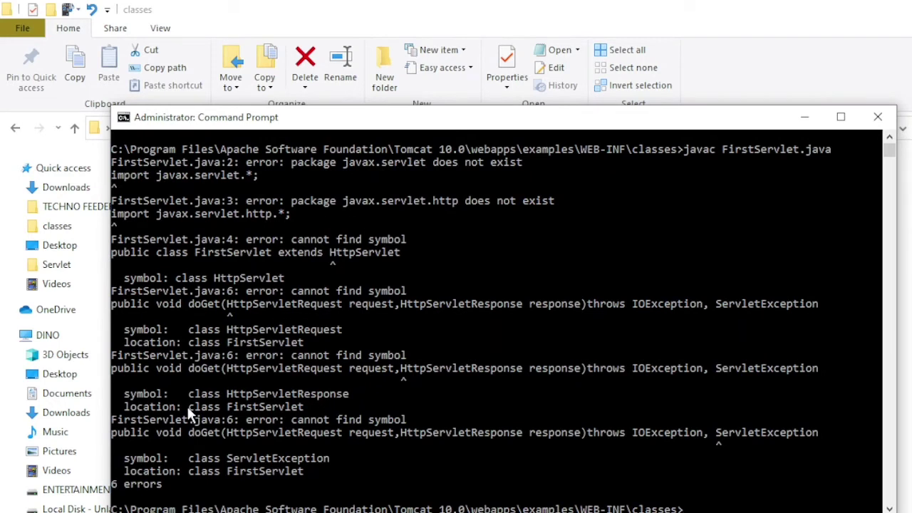
pyautogui.moveTo(126, 485)
pyautogui.mouseDown()
pyautogui.moveTo(168, 485)
pyautogui.moveTo(128, 485)
pyautogui.mouseUp()
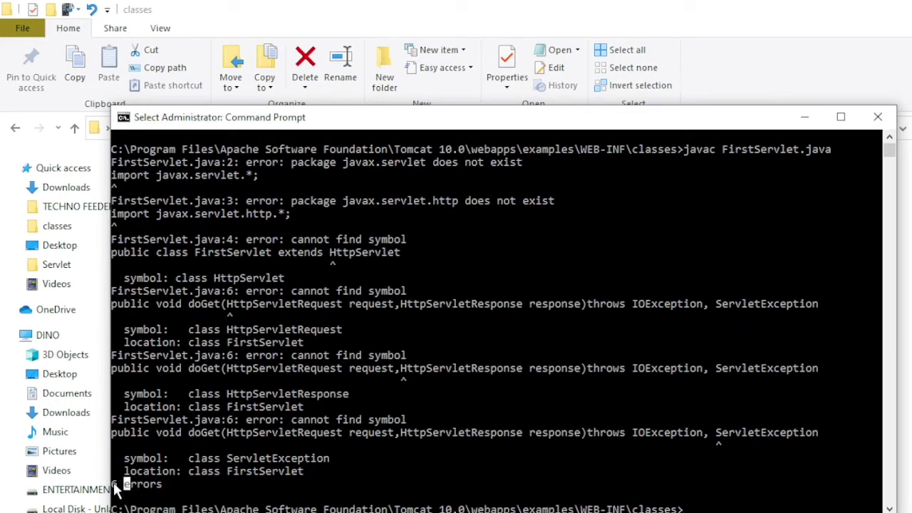
# Step: Switch to FirstServlet.java in Notepad and change the second import line to import jakarta.servlet.*;
pyautogui.click(117, 485)
pyautogui.doubleClick(142, 484)
pyautogui.click(301, 471)
pyautogui.hotkey('alt', 'Tab')
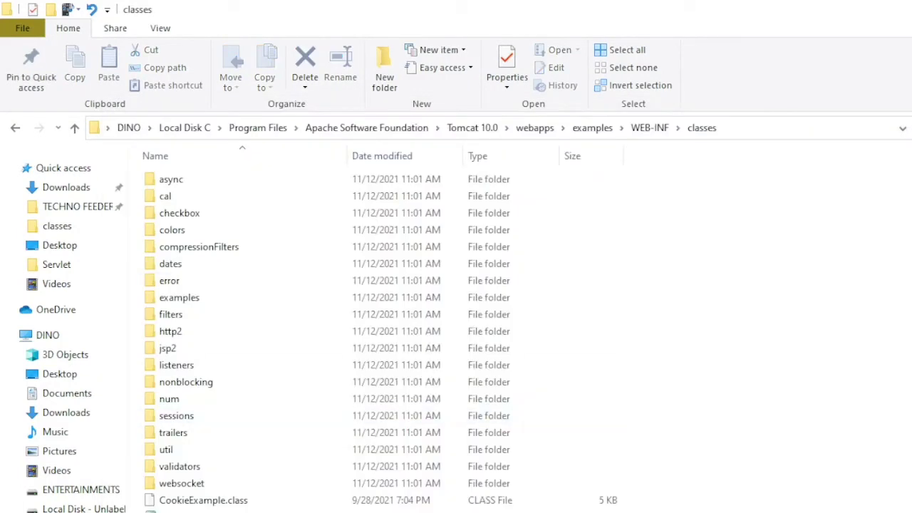
pyautogui.hotkey('alt', 'Tab')
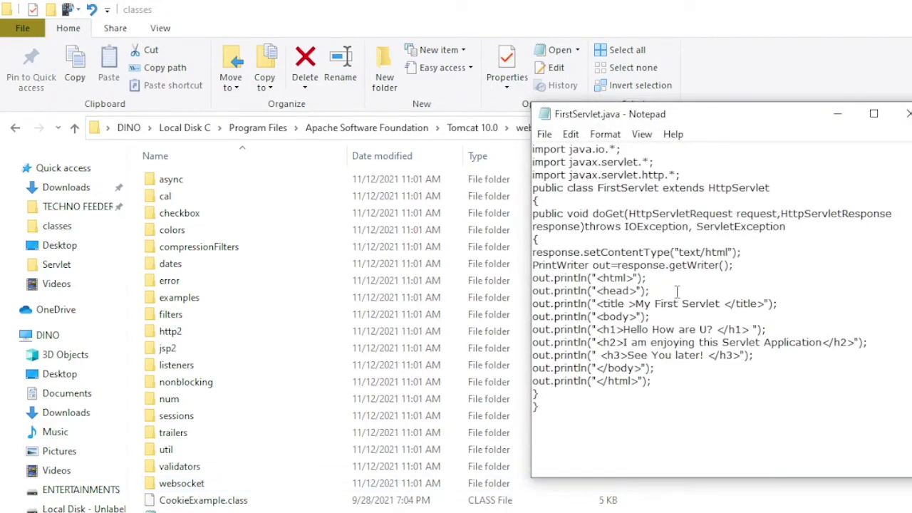
pyautogui.press('BackSpace')
pyautogui.press('BackSpace')
pyautogui.press('BackSpace')
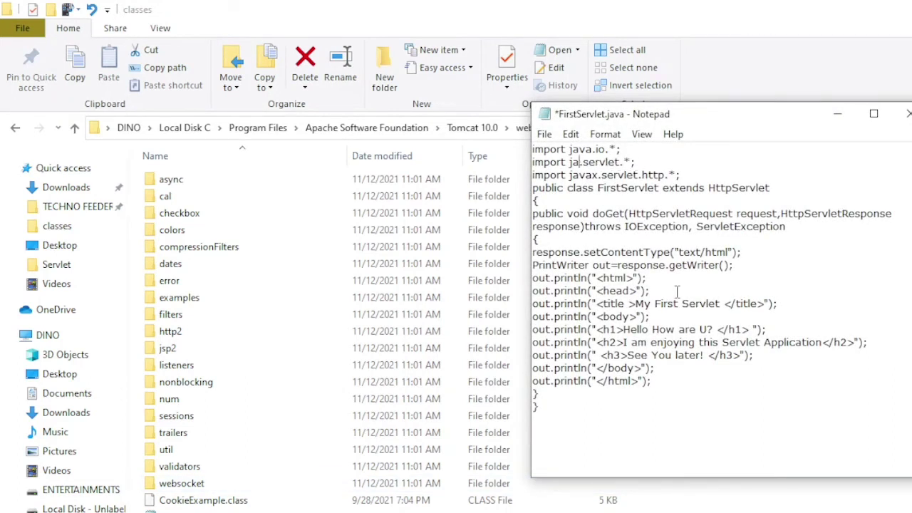
pyautogui.write('karta')
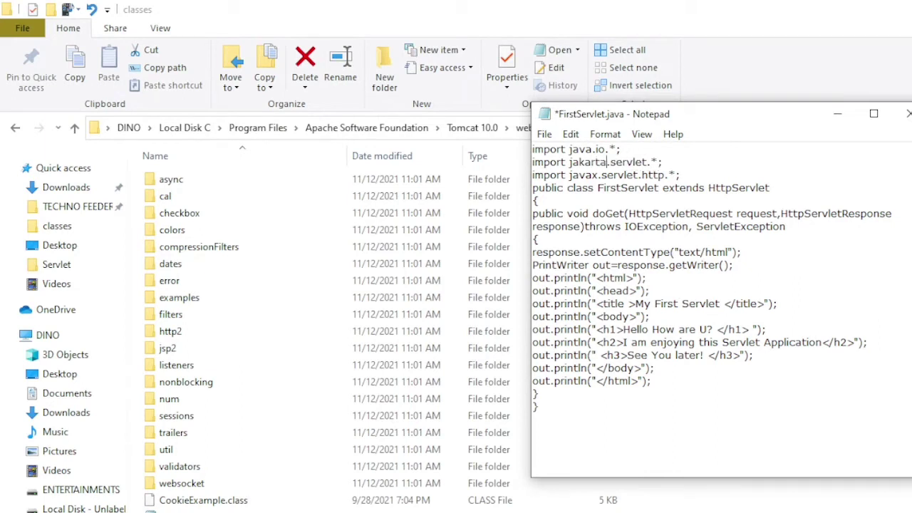
# Step: Change the third import line to import jakarta.servlet.http.*; and save FirstServlet.java
pyautogui.click(599, 175)
pyautogui.press('BackSpace')
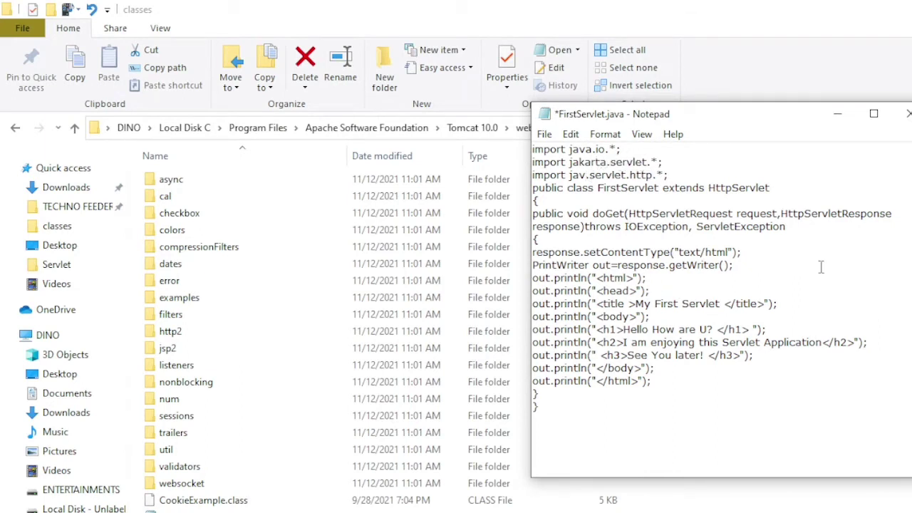
pyautogui.press('BackSpace')
pyautogui.write('kart')
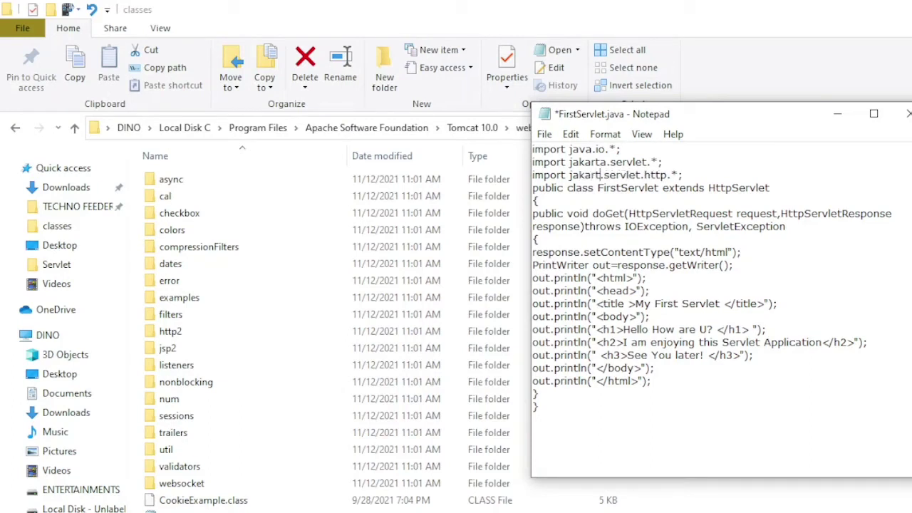
pyautogui.write('a')
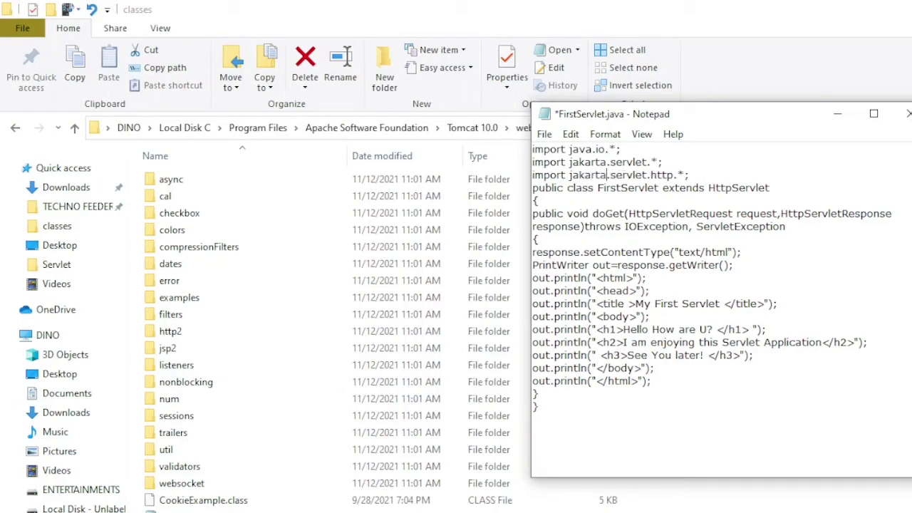
pyautogui.click(544, 135)
pyautogui.click(570, 204)
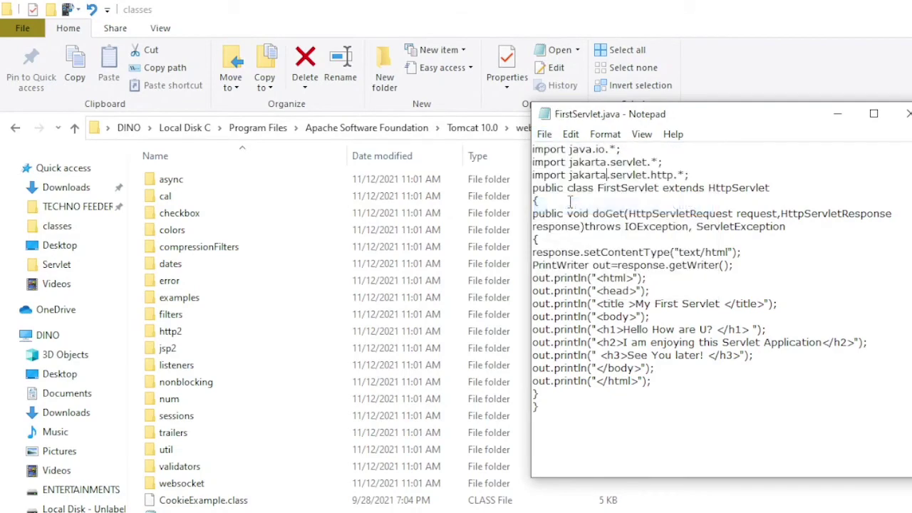
pyautogui.click(544, 134)
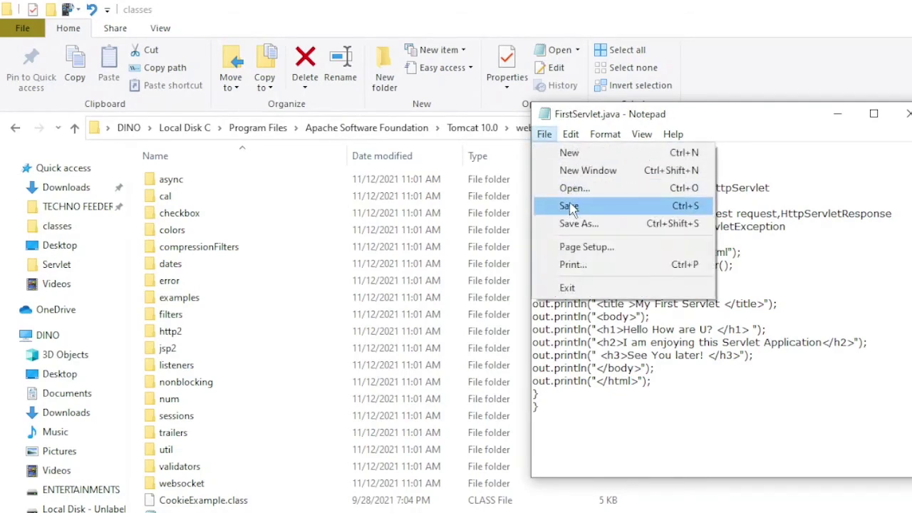
pyautogui.click(571, 206)
# Step: Switch to Command Prompt and recompile the edited servlet with javac FirstServlet.java
pyautogui.click(833, 498)
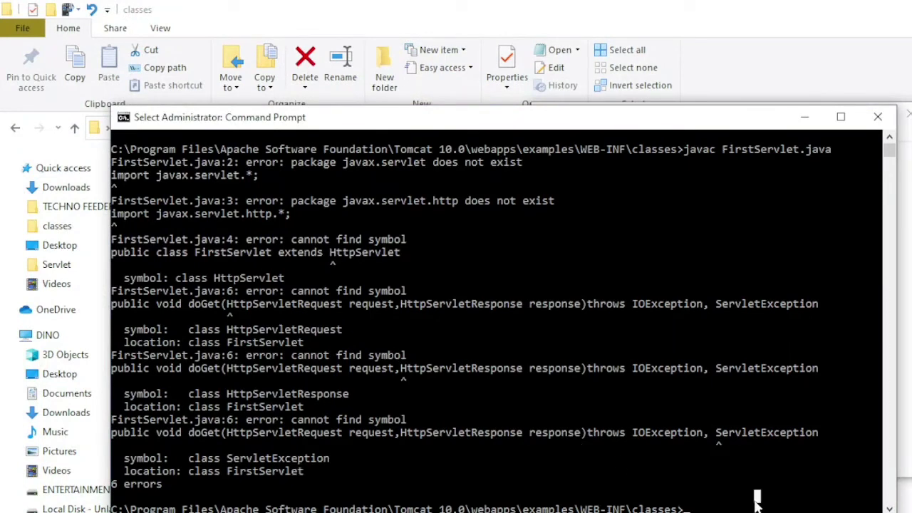
pyautogui.click(889, 509)
pyautogui.click(889, 509)
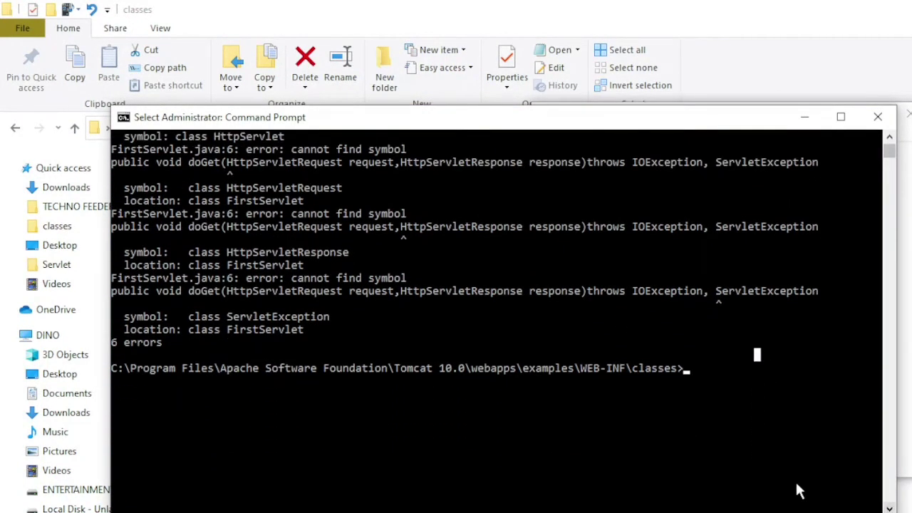
pyautogui.press('Up')
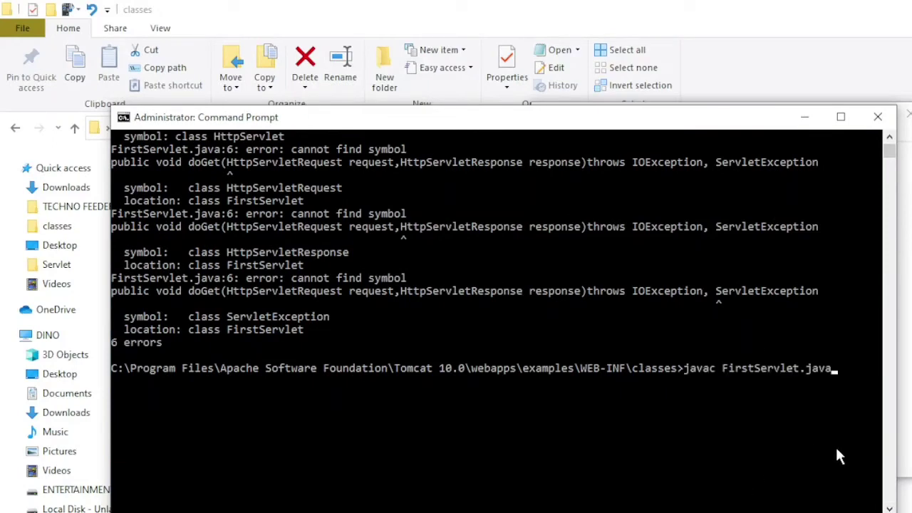
pyautogui.press('Return')
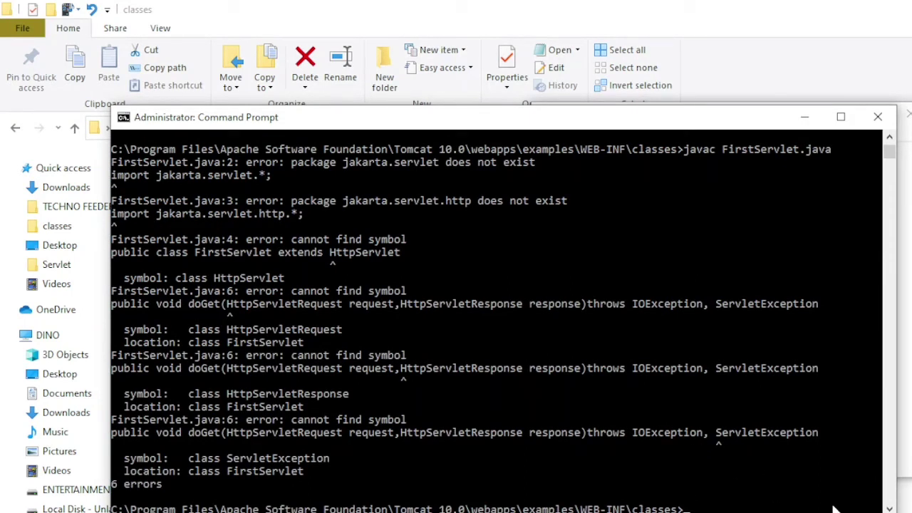
# Step: Close both FirstServlet.java Notepad windows and bring up the classes folder in File Explorer
pyautogui.moveTo(584, 504)
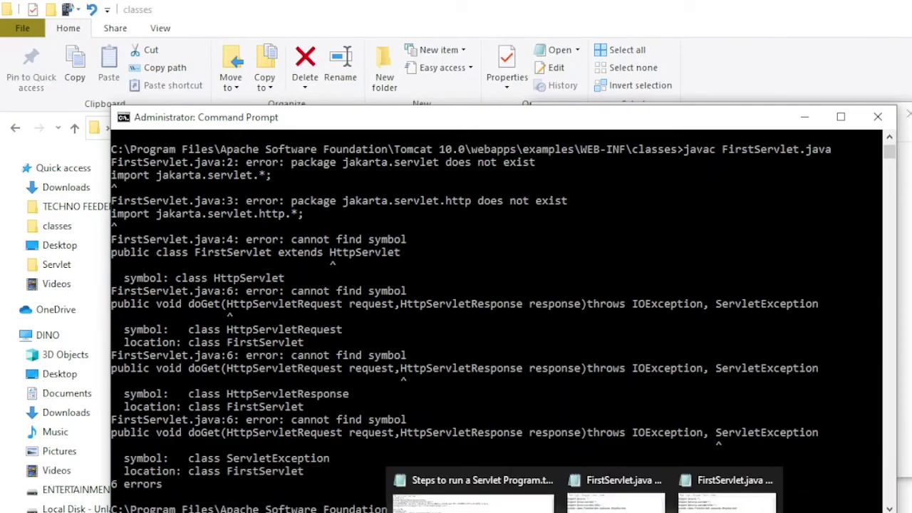
pyautogui.moveTo(721, 489)
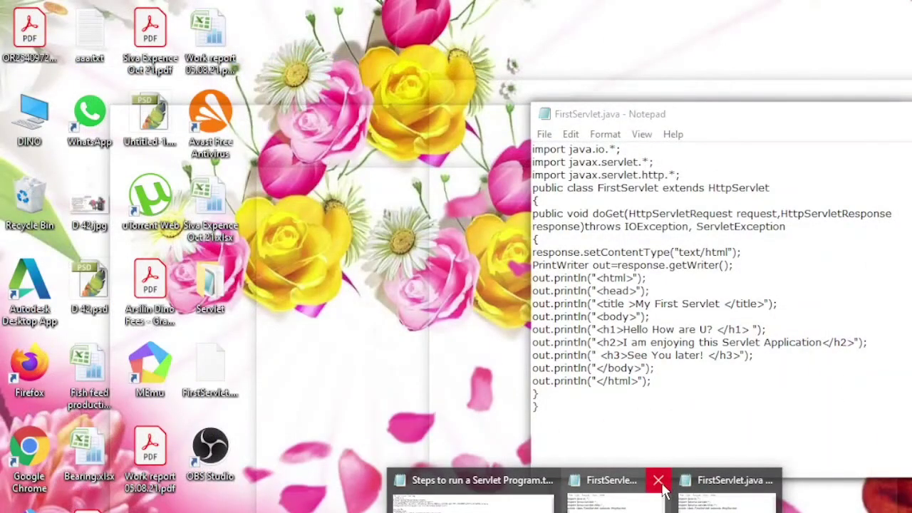
pyautogui.click(658, 480)
pyautogui.click(717, 484)
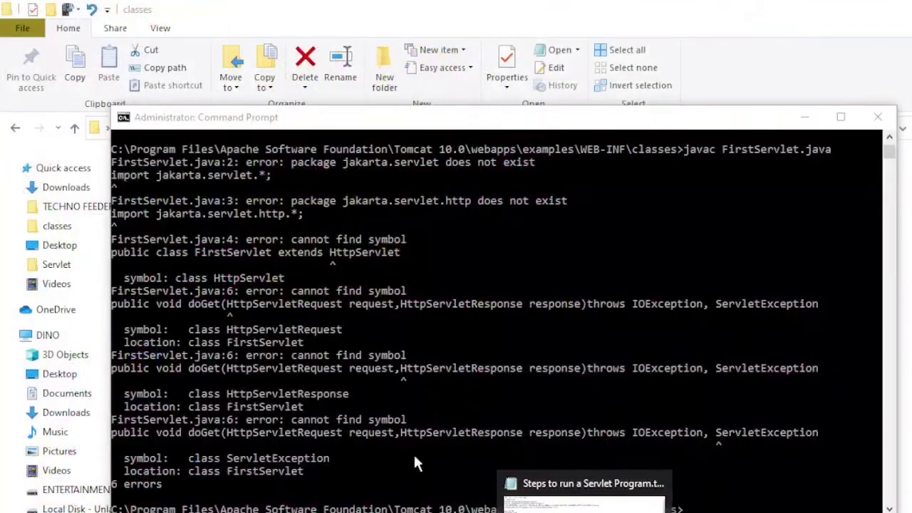
pyautogui.moveTo(514, 508)
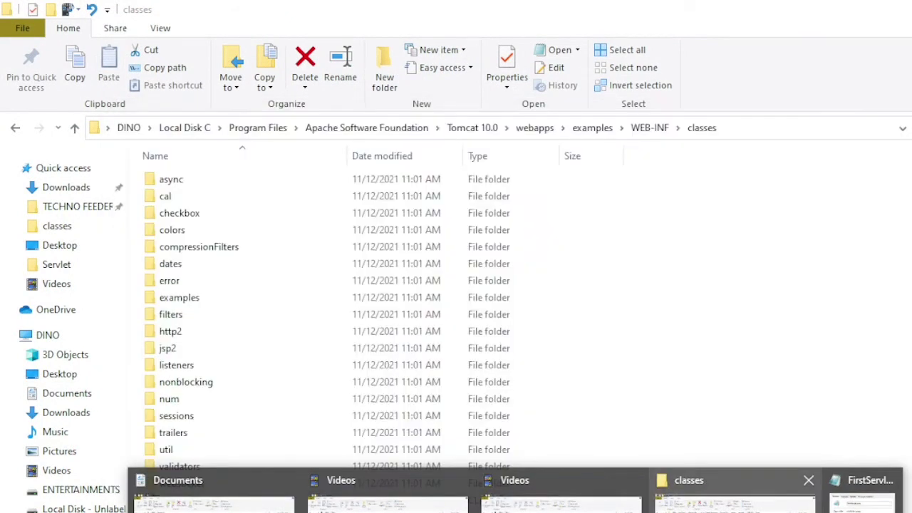
pyautogui.click(734, 492)
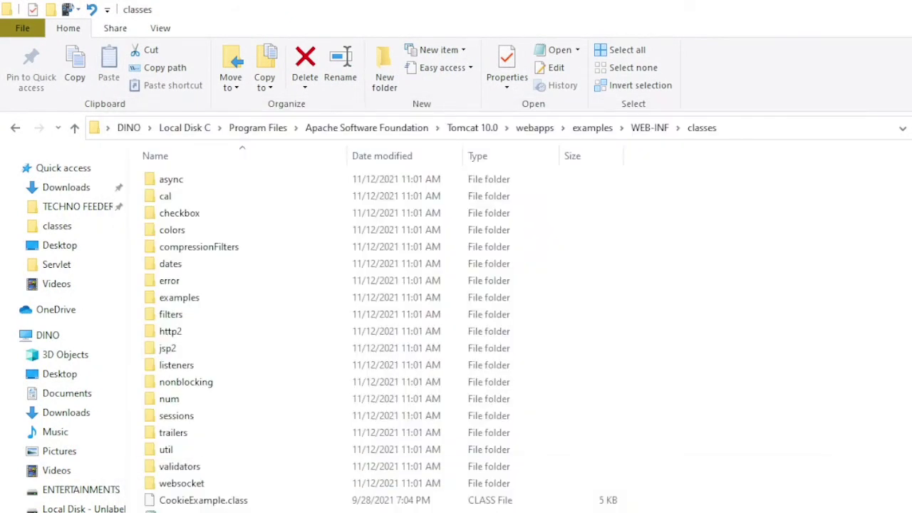
# Step: Bring up the FirstServlet.java Notepad window with the jakarta imports and save the file again
pyautogui.hotkey('alt', 'Tab')
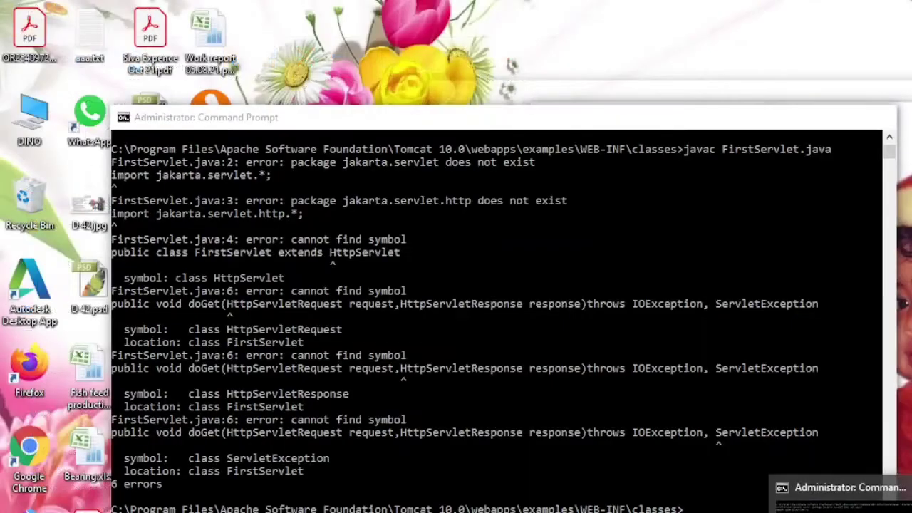
pyautogui.click(841, 492)
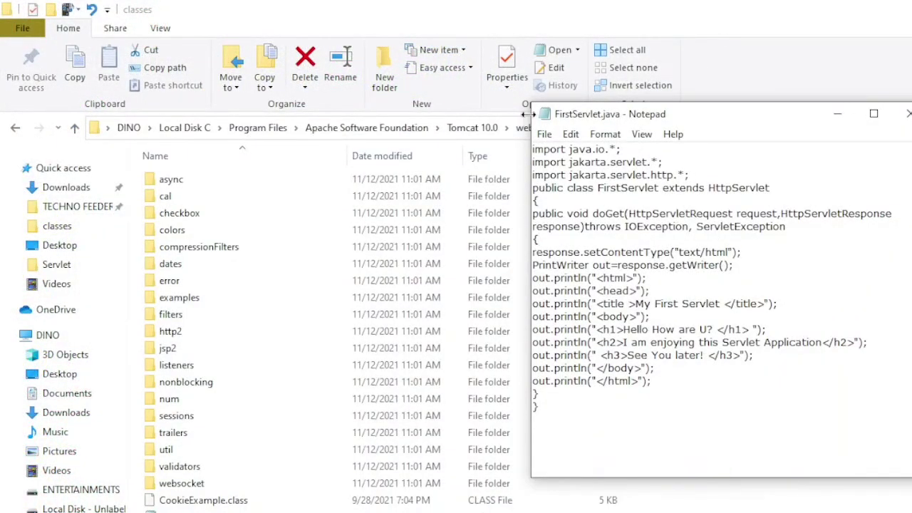
pyautogui.click(544, 134)
pyautogui.click(574, 205)
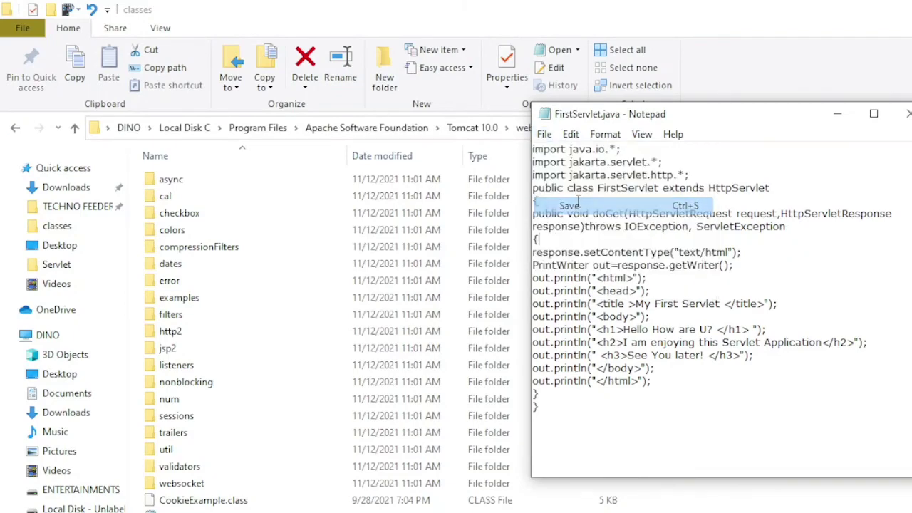
# Step: Switch to Command Prompt and change to the root of drive C with cd\
pyautogui.click(795, 499)
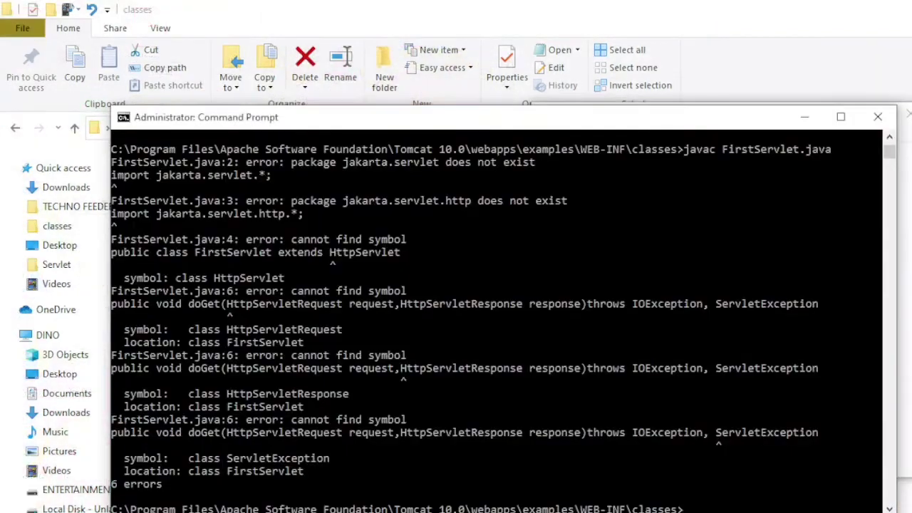
pyautogui.write('cd\\')
pyautogui.press('Return')
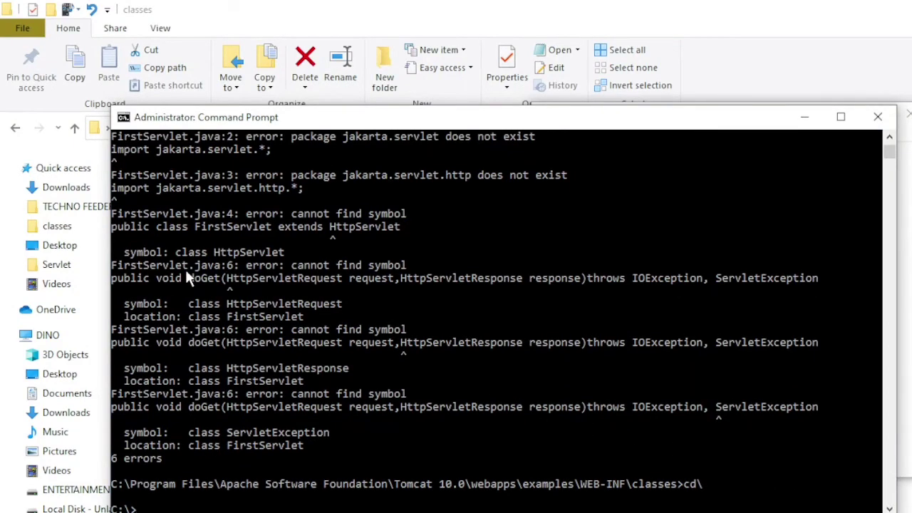
# Step: Copy the classes folder's path from File Explorer and run cd with it in Command Prompt, leaving out the leading C:\
pyautogui.hotkey('alt', 'Tab')
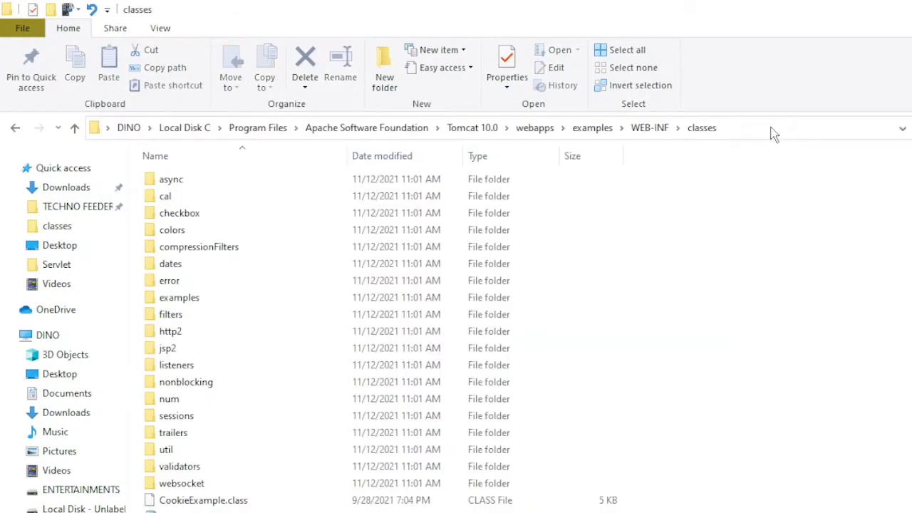
pyautogui.click(772, 127)
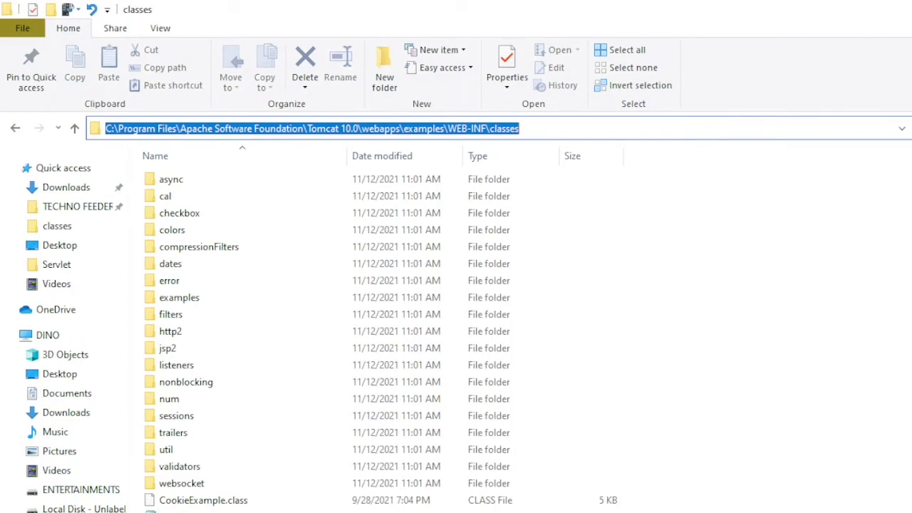
pyautogui.hotkey('alt', 'Tab')
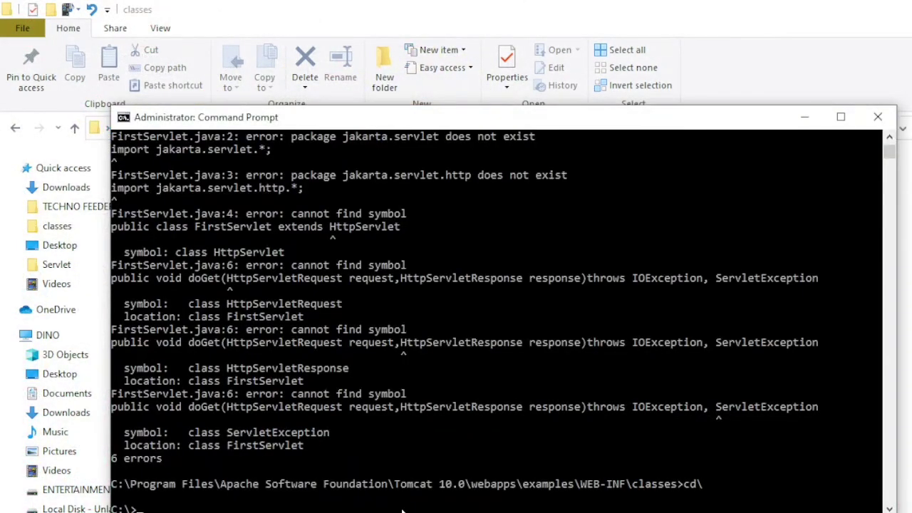
pyautogui.write('cd')
pyautogui.rightClick(350, 509)
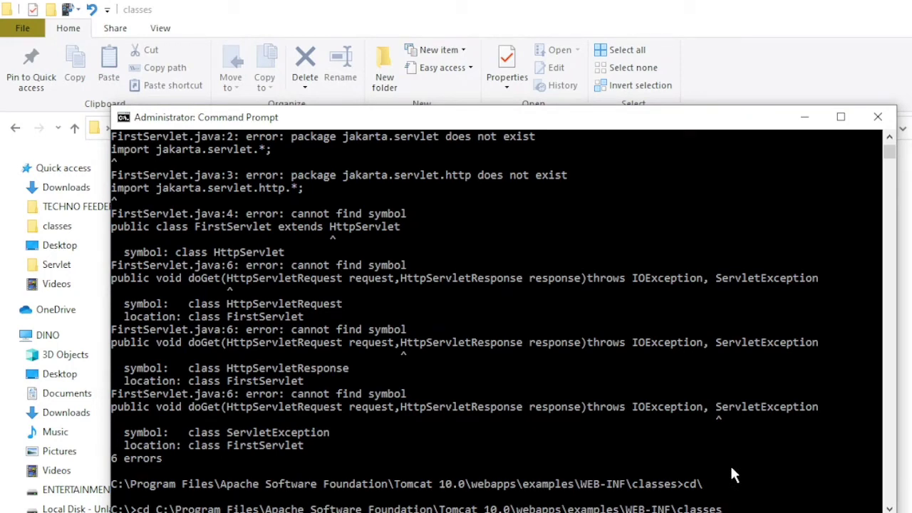
pyautogui.press('BackSpace')
pyautogui.press('BackSpace')
pyautogui.press('BackSpace')
pyautogui.press('Return')
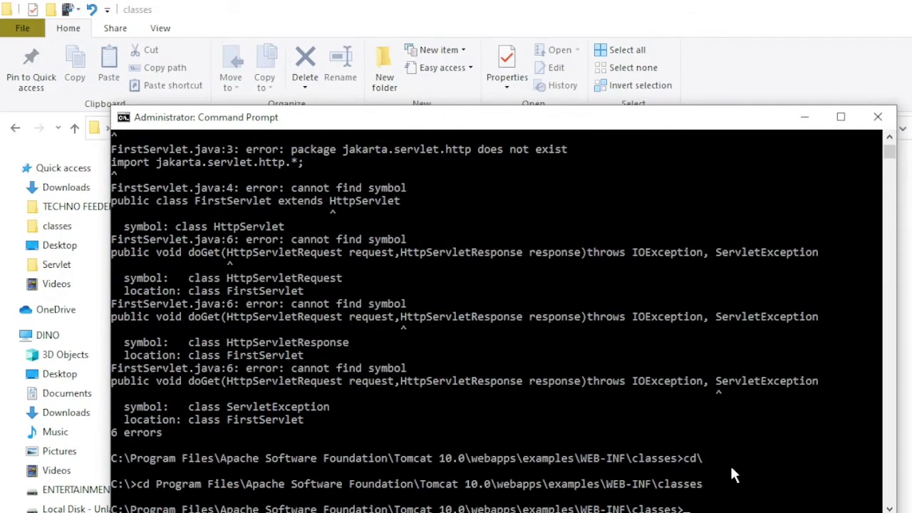
# Step: Replace the unneeded cd\ entry with the earlier javac FirstServlet.java command and run it from the classes folder
pyautogui.write('cd\\')
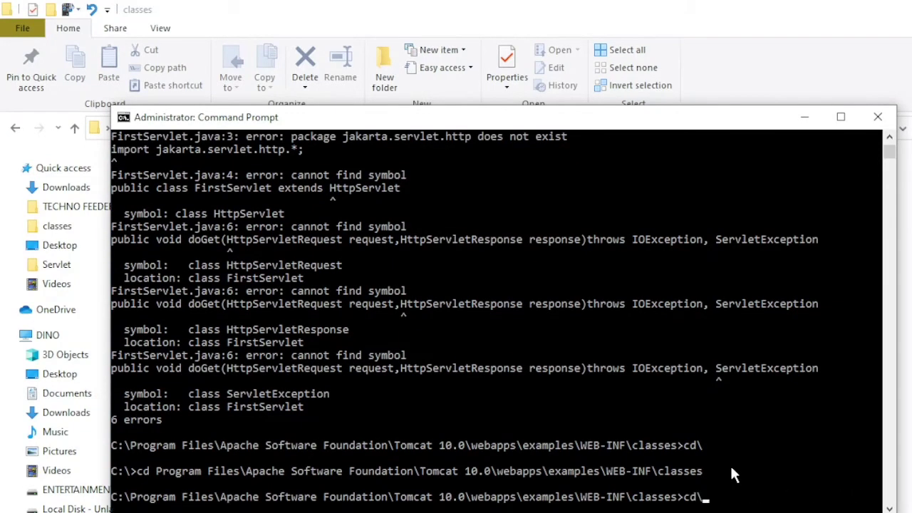
pyautogui.press('Up')
pyautogui.press('Up')
pyautogui.press('Up')
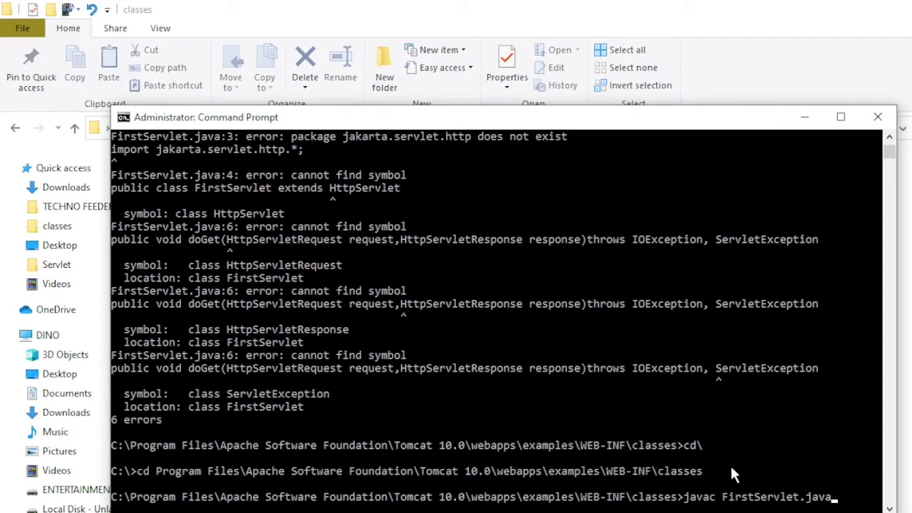
pyautogui.press('Return')
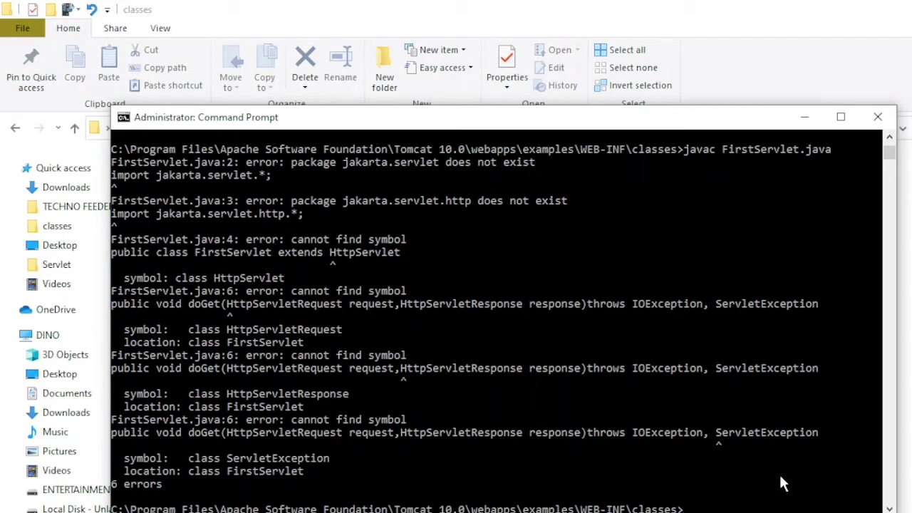
# Step: Start a set classpath= command at the prompt, and locate servlet-api.jar in Tomcat 10.0's lib folder in File Explorer
pyautogui.write('set classpath=')
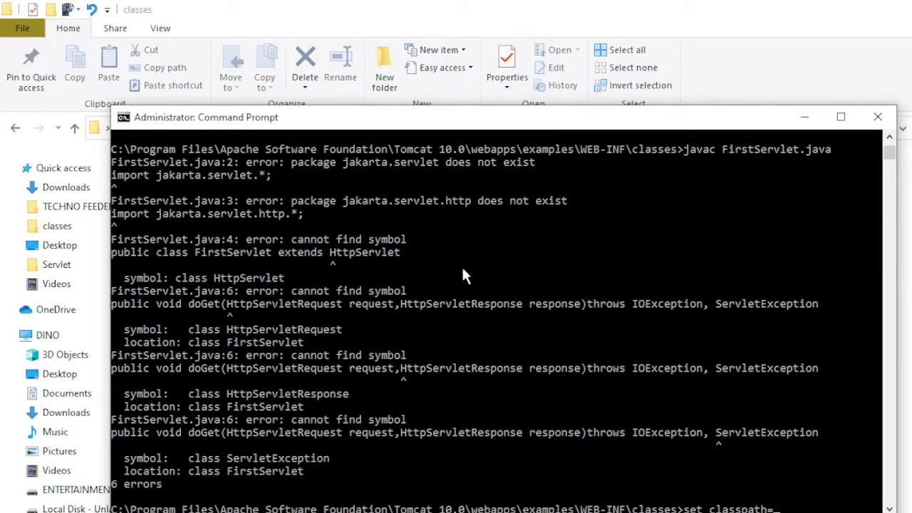
pyautogui.click(804, 117)
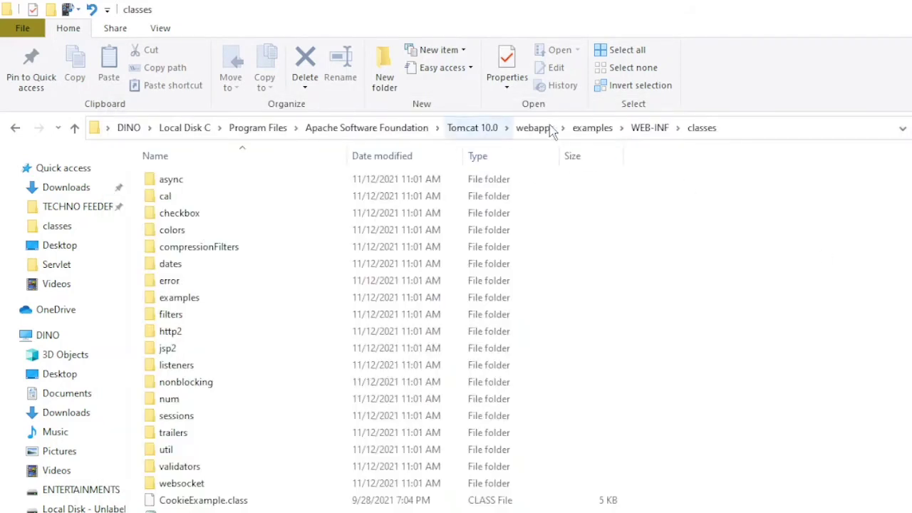
pyautogui.click(491, 127)
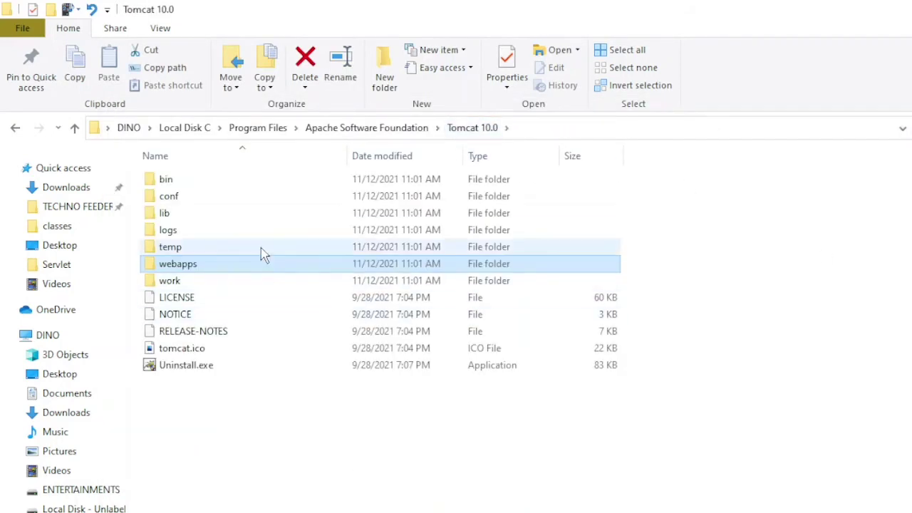
pyautogui.click(269, 128)
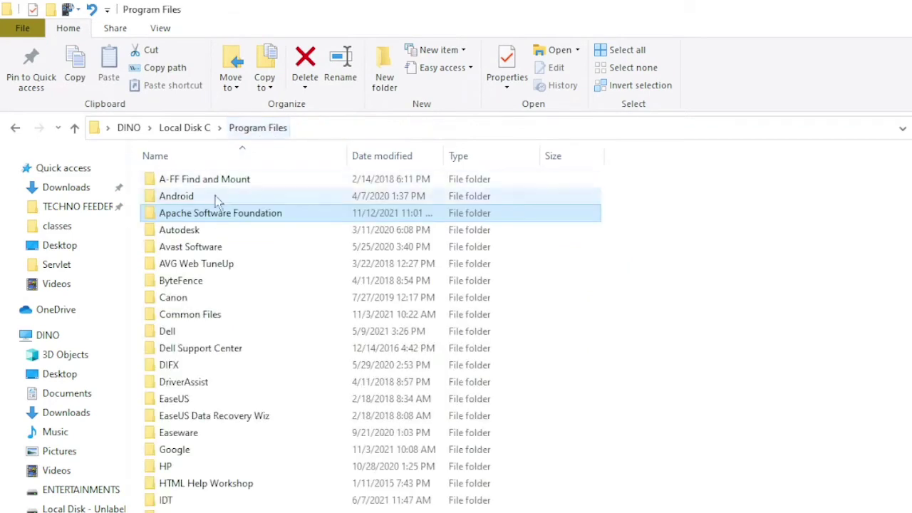
pyautogui.doubleClick(230, 214)
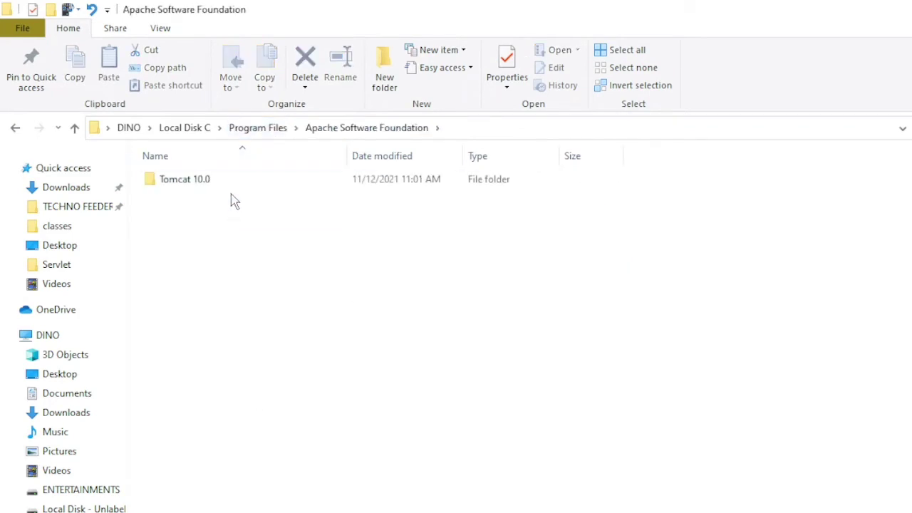
pyautogui.doubleClick(236, 183)
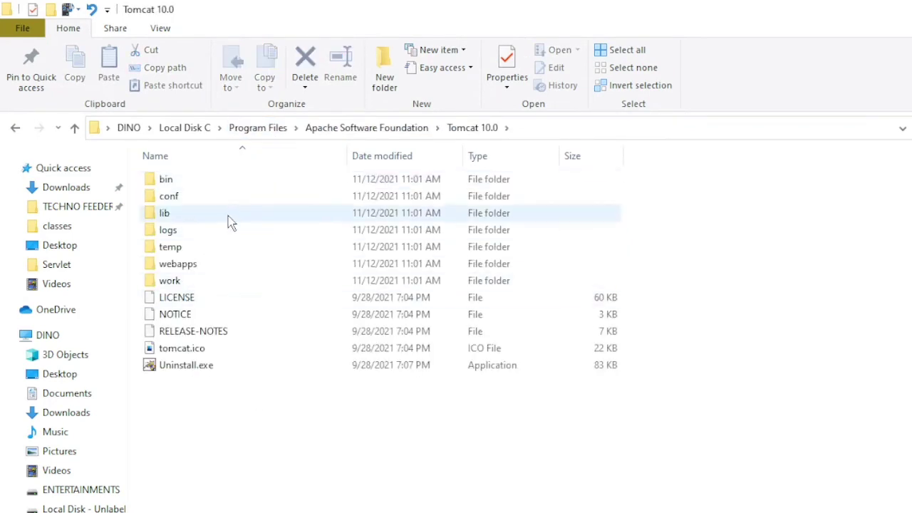
pyautogui.doubleClick(229, 218)
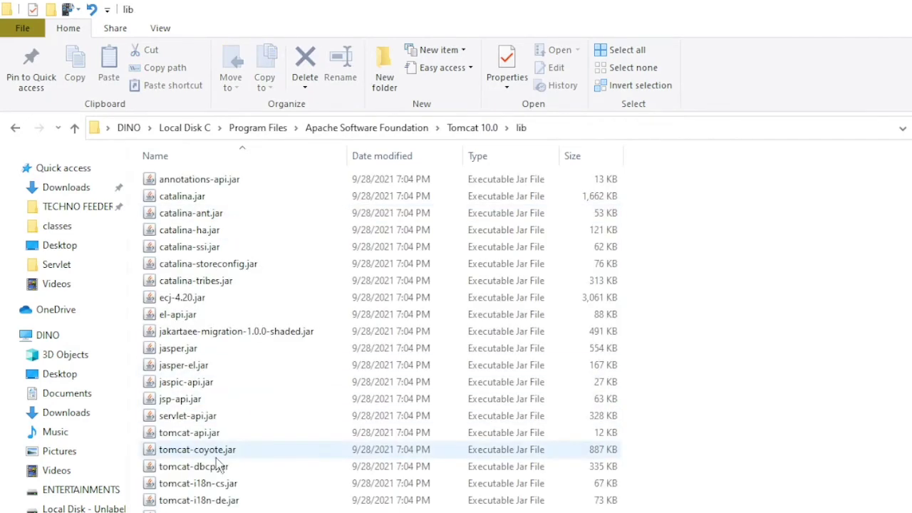
pyautogui.click(199, 433)
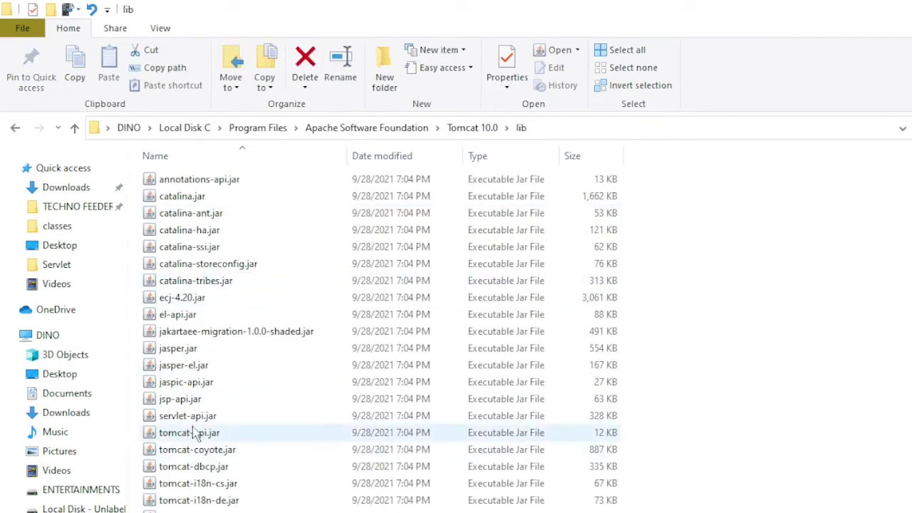
pyautogui.click(202, 419)
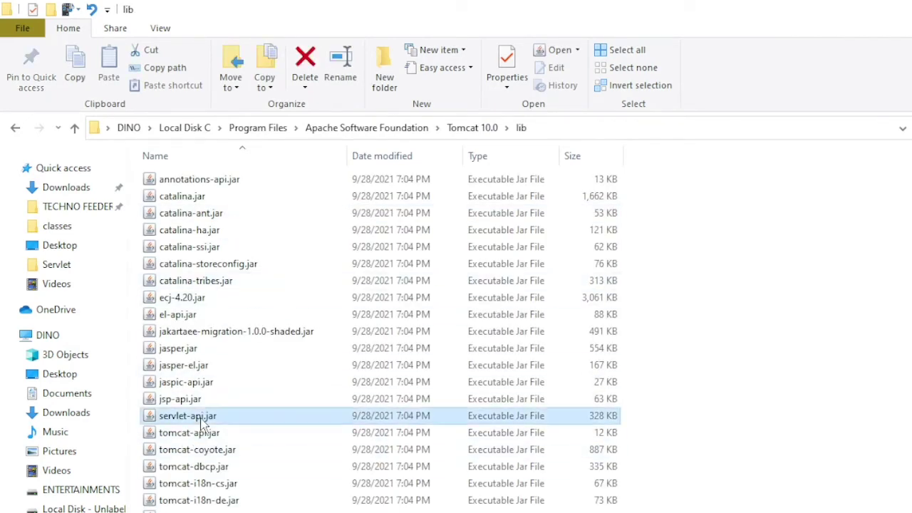
# Step: Copy the lib folder's path and add it with a trailing backslash after set classpath= in Command Prompt
pyautogui.click(543, 125)
pyautogui.hotkey('ctrl', 'c')
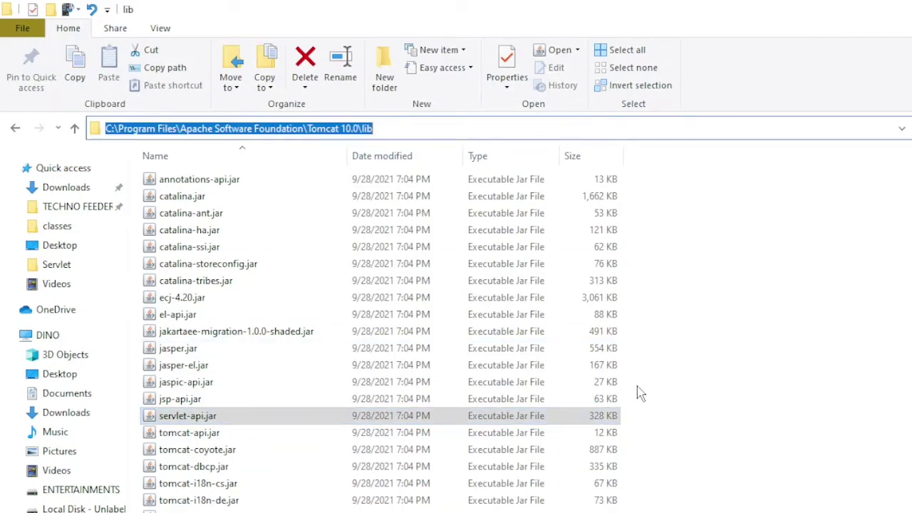
pyautogui.click(788, 502)
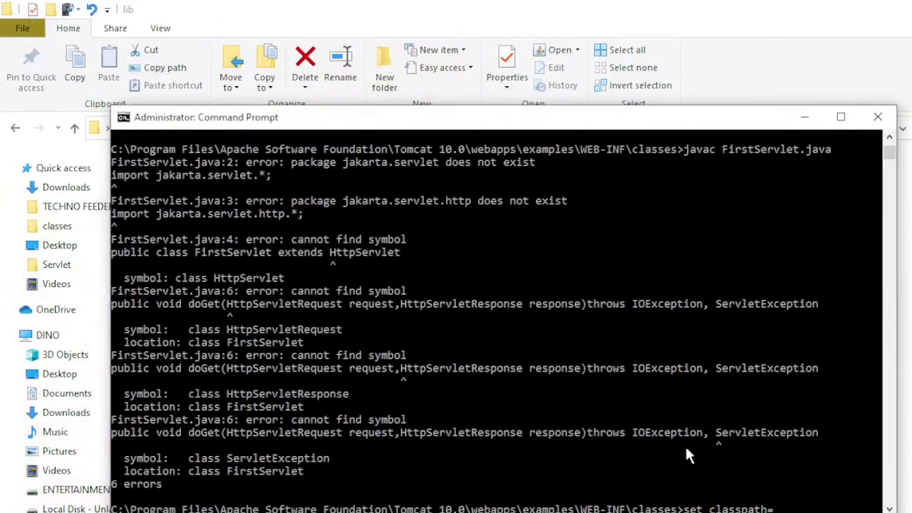
pyautogui.hotkey('ctrl', 'v')
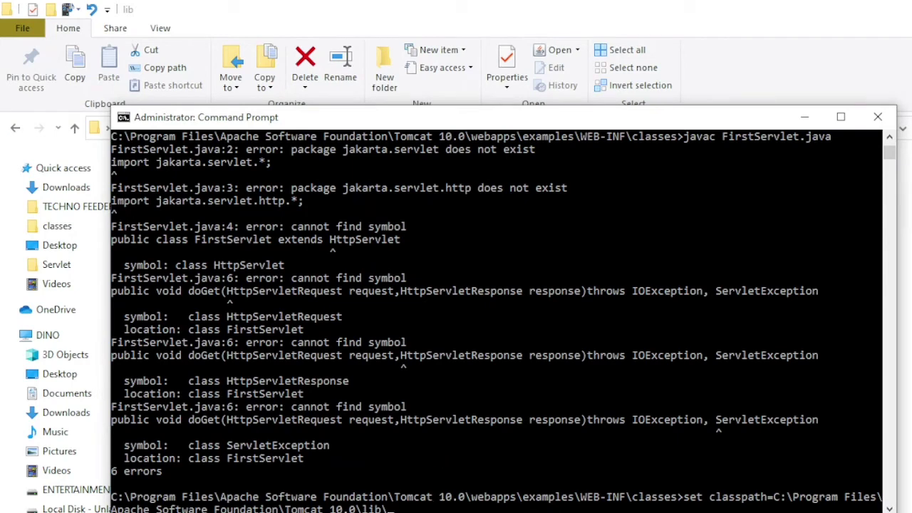
# Step: Copy the file name servlet-api.jar from its properties in File Explorer, append it to the classpath in Command Prompt and run the command
pyautogui.hotkey('alt', 'Tab')
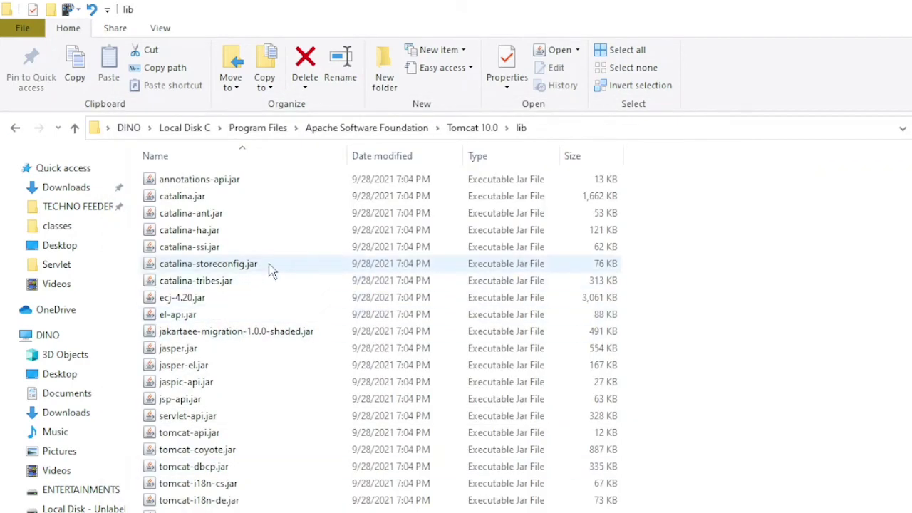
pyautogui.click(219, 419)
pyautogui.rightClick(220, 419)
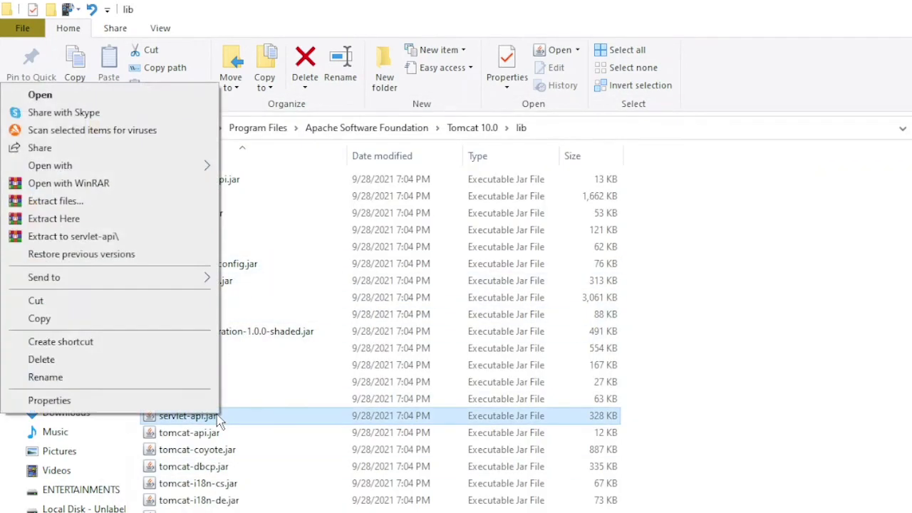
pyautogui.click(204, 400)
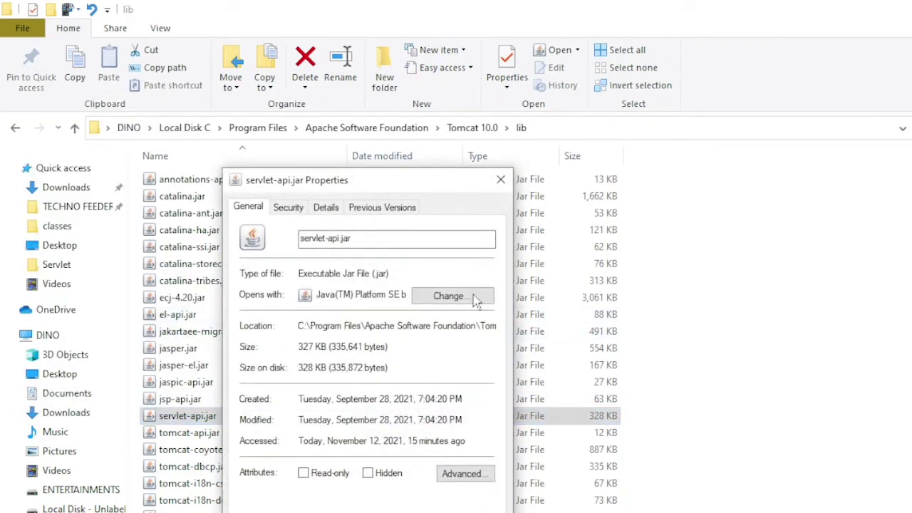
pyautogui.click(372, 237)
pyautogui.moveTo(360, 239); pyautogui.dragTo(284, 251)
pyautogui.hotkey('ctrl', 'c')
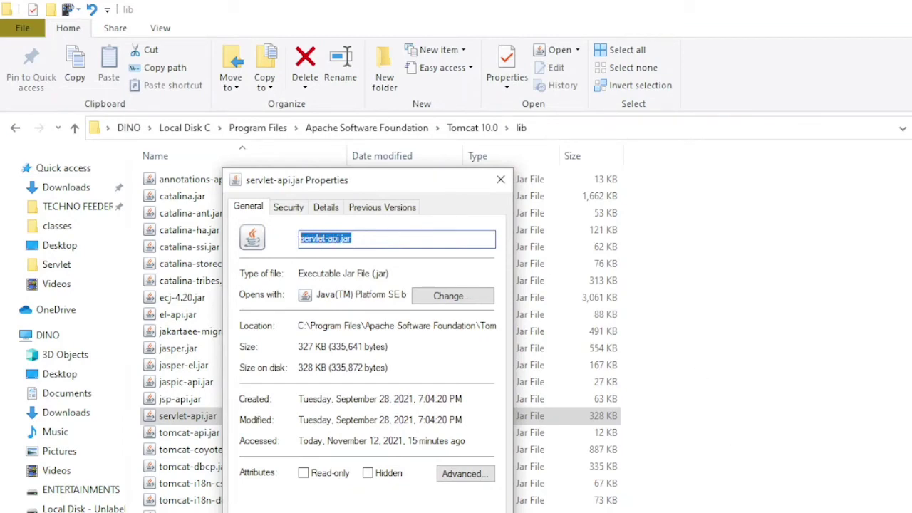
pyautogui.click(841, 512)
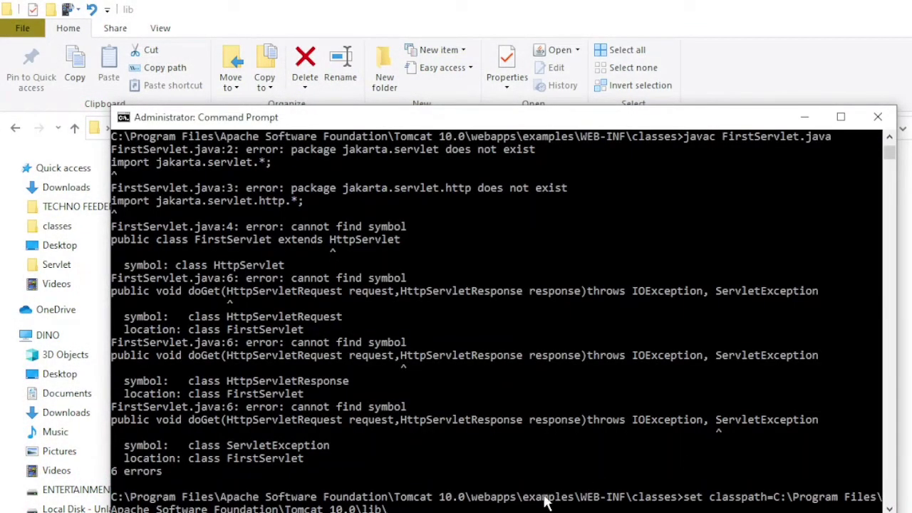
pyautogui.hotkey('ctrl', 'v')
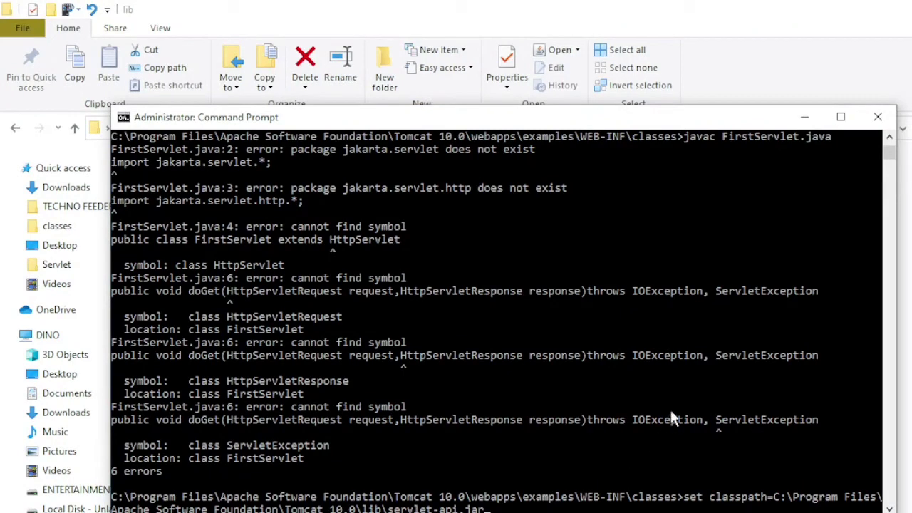
pyautogui.press('Return')
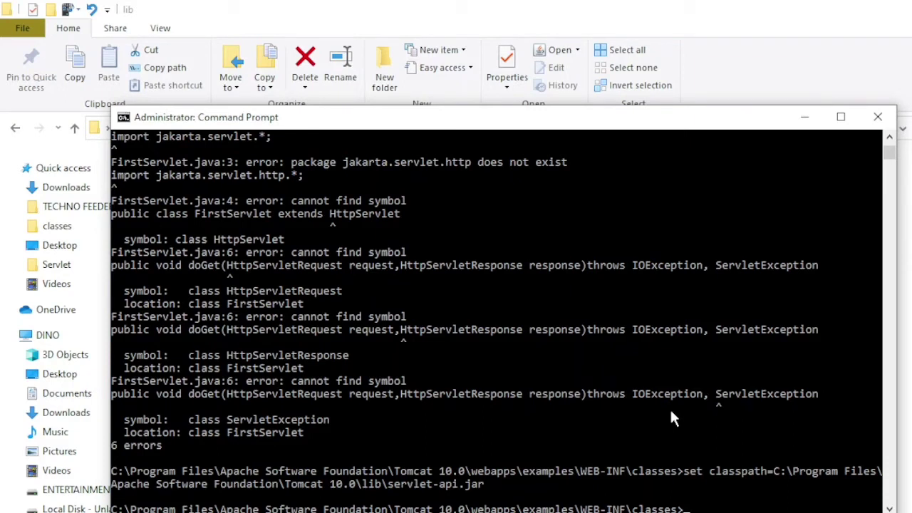
# Step: Compile the servlet with javac FirstServlet.java and maximize the Command Prompt window
pyautogui.write('javac FirstServlet.java')
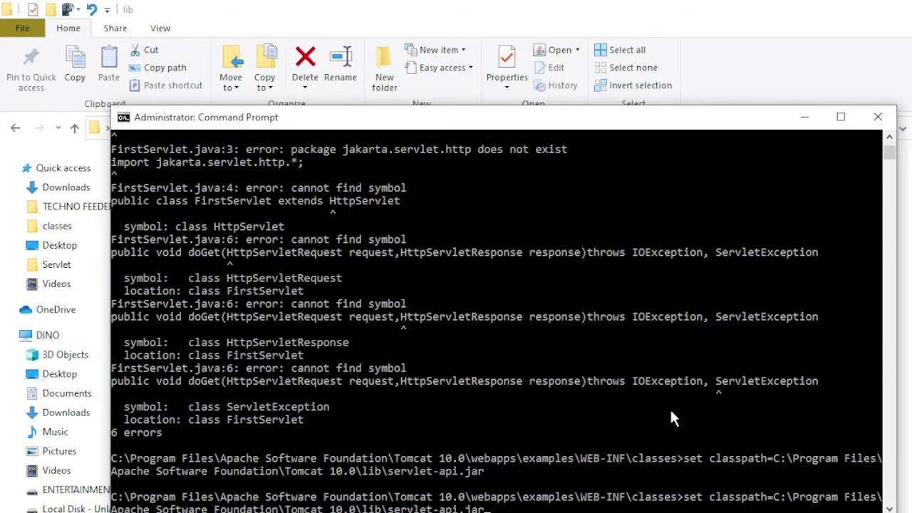
pyautogui.press('Return')
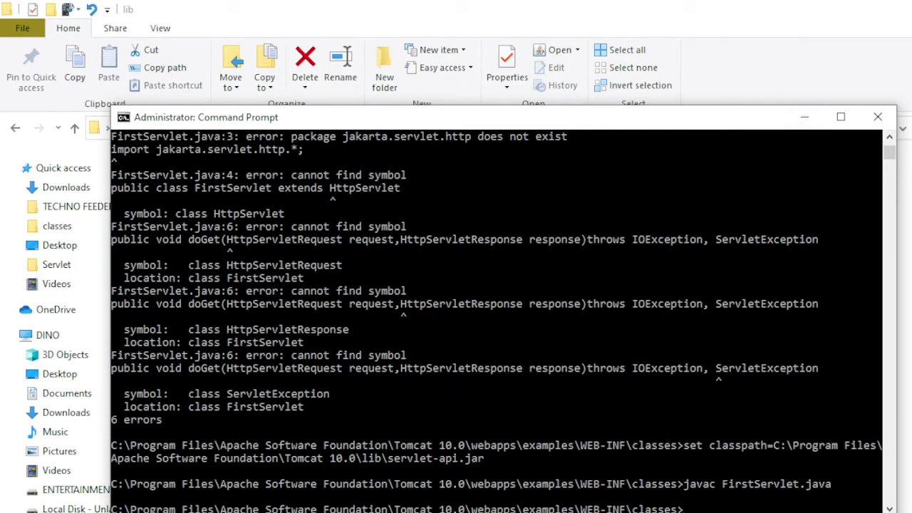
pyautogui.doubleClick(708, 485)
pyautogui.click(706, 484)
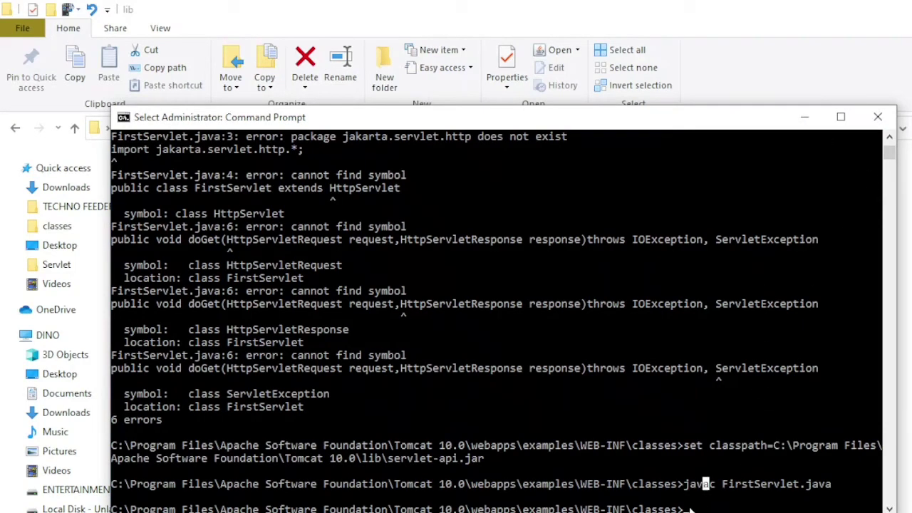
pyautogui.click(797, 278)
pyautogui.click(841, 117)
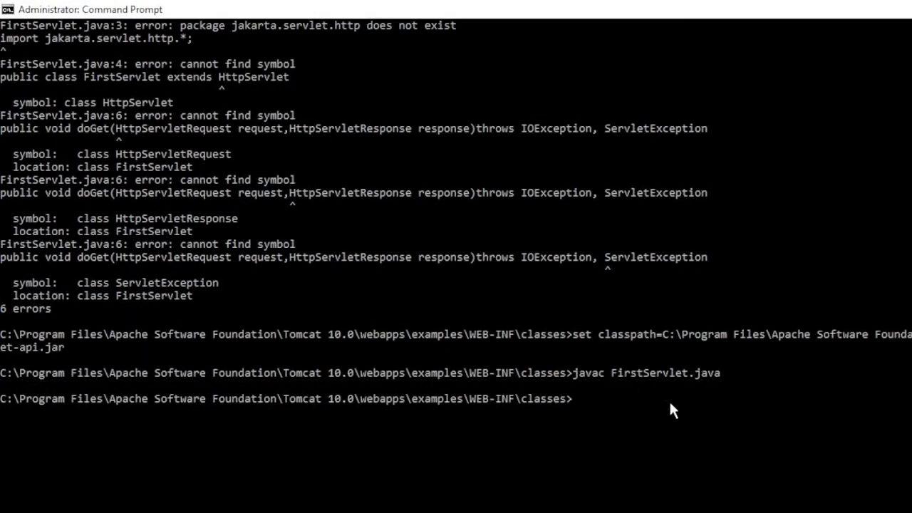
# Step: Try to select the set classpath command in the Command Prompt output for copying
pyautogui.click(578, 334)
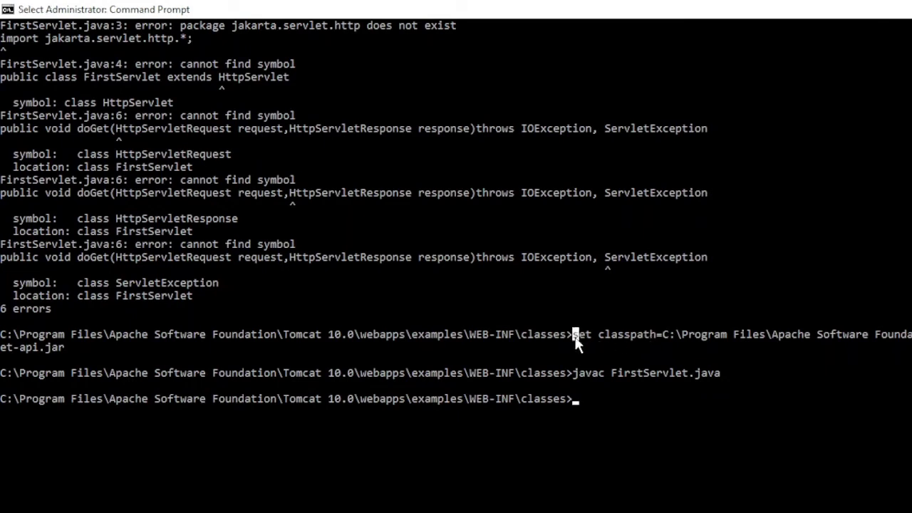
pyautogui.moveTo(575, 336); pyautogui.dragTo(578, 337)
pyautogui.hotkey('shift', 'Right')
pyautogui.hotkey('shift', 'Right')
pyautogui.hotkey('shift', 'Right')
pyautogui.hotkey('shift', 'Right')
pyautogui.hotkey('shift', 'Right')
pyautogui.hotkey('shift', 'Right')
pyautogui.hotkey('shift', 'Right')
pyautogui.hotkey('shift', 'Right')
pyautogui.hotkey('shift', 'Right')
pyautogui.hotkey('shift', 'Right')
pyautogui.hotkey('shift', 'Right')
pyautogui.hotkey('shift', 'Right')
pyautogui.hotkey('shift', 'Right')
pyautogui.hotkey('shift', 'Right')
pyautogui.hotkey('shift', 'Right')
pyautogui.hotkey('shift', 'Right')
pyautogui.hotkey('shift', 'Right')
pyautogui.hotkey('shift', 'Right')
pyautogui.hotkey('shift', 'Right')
pyautogui.hotkey('shift', 'Right')
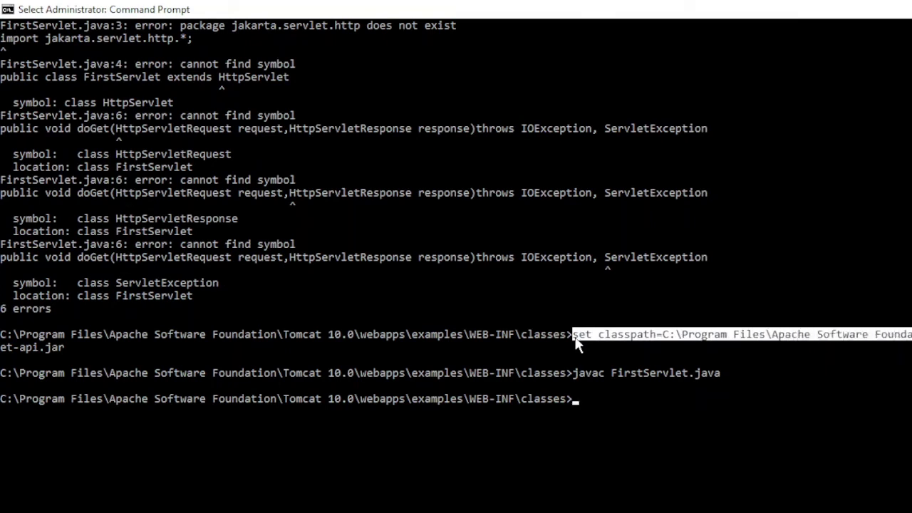
pyautogui.hotkey('shift', 'Right')
pyautogui.hotkey('shift', 'Right')
pyautogui.hotkey('shift', 'Right')
pyautogui.hotkey('shift', 'Right')
pyautogui.hotkey('shift', 'Right')
pyautogui.hotkey('shift', 'Right')
pyautogui.hotkey('shift', 'Right')
pyautogui.hotkey('shift', 'Right')
pyautogui.hotkey('shift', 'Right')
pyautogui.hotkey('shift', 'Right')
pyautogui.hotkey('shift', 'Right')
pyautogui.hotkey('shift', 'Right')
pyautogui.hotkey('shift', 'Right')
pyautogui.hotkey('shift', 'Right')
pyautogui.hotkey('shift', 'Right')
pyautogui.hotkey('shift', 'Right')
pyautogui.hotkey('shift', 'Right')
pyautogui.hotkey('shift', 'Right')
pyautogui.hotkey('shift', 'Right')
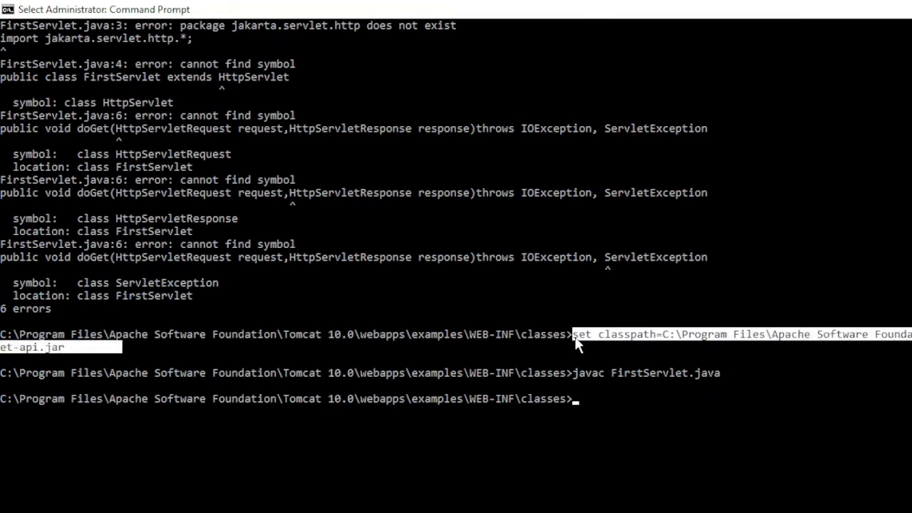
pyautogui.press('Return')
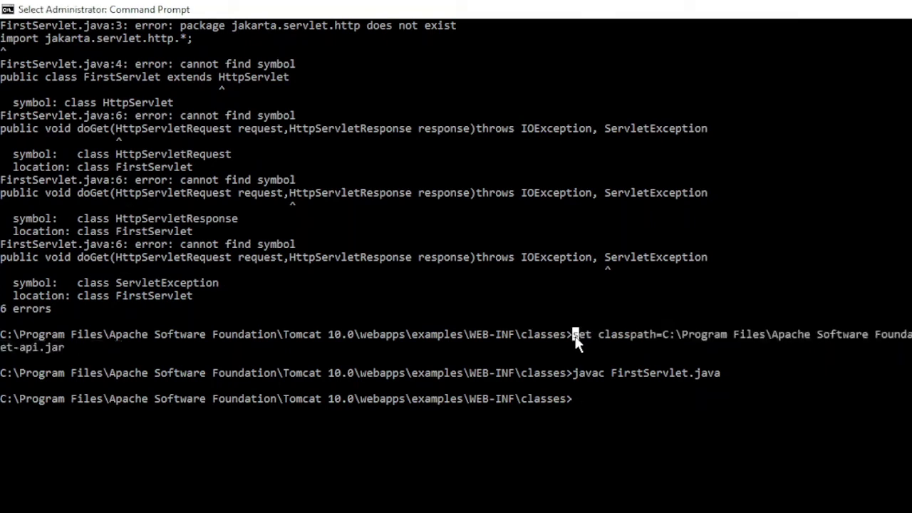
pyautogui.doubleClick(576, 335)
pyautogui.moveTo(575, 336); pyautogui.dragTo(594, 333)
pyautogui.click(587, 336)
pyautogui.doubleClick(587, 335)
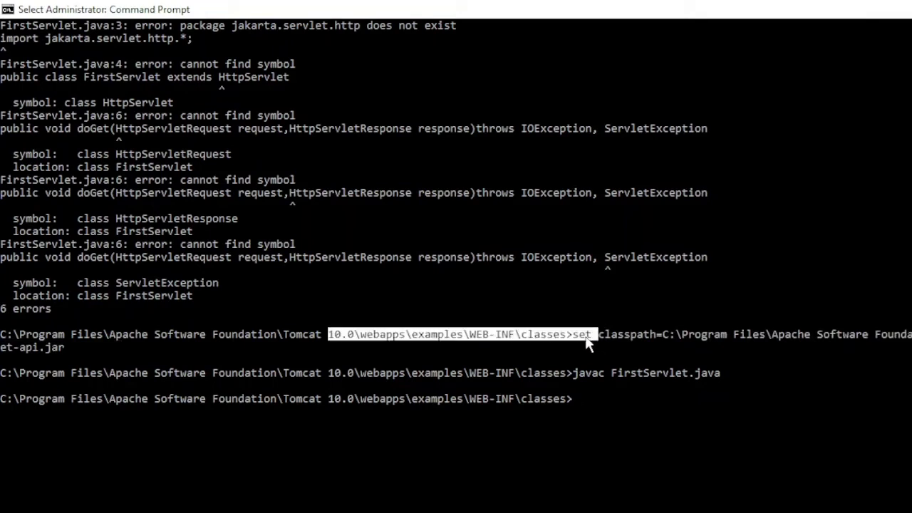
pyautogui.click(587, 336)
# Step: Copy the full set classpath command, from set through servlet-api.jar, out of the Command Prompt output
pyautogui.click(576, 336)
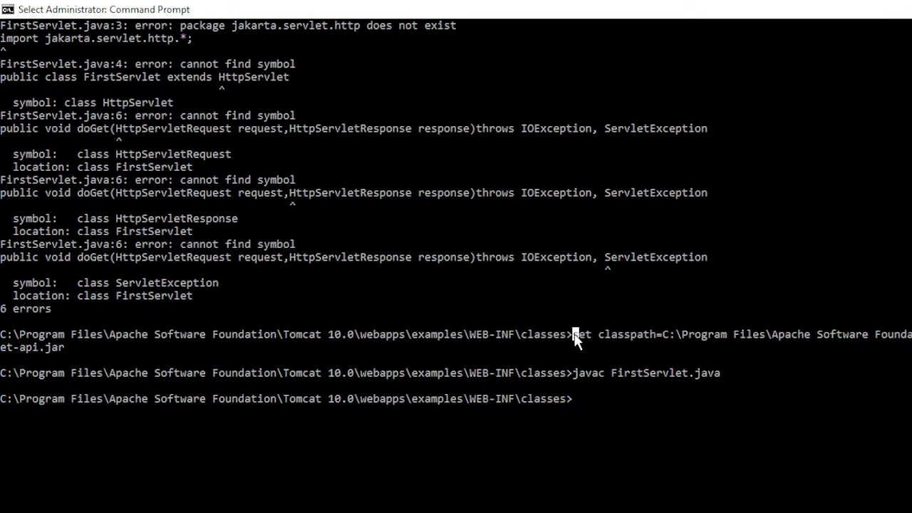
pyautogui.hotkey('shift', 'Right')
pyautogui.hotkey('shift', 'Right')
pyautogui.hotkey('shift', 'Right')
pyautogui.hotkey('shift', 'Right')
pyautogui.hotkey('shift', 'Right')
pyautogui.hotkey('shift', 'Right')
pyautogui.hotkey('shift', 'Right')
pyautogui.hotkey('shift', 'Right')
pyautogui.hotkey('shift', 'Right')
pyautogui.hotkey('shift', 'Right')
pyautogui.hotkey('shift', 'Right')
pyautogui.hotkey('shift', 'Right')
pyautogui.hotkey('shift', 'Right')
pyautogui.hotkey('shift', 'Right')
pyautogui.hotkey('shift', 'Right')
pyautogui.hotkey('shift', 'Right')
pyautogui.hotkey('shift', 'Right')
pyautogui.hotkey('shift', 'Right')
pyautogui.hotkey('shift', 'Right')
pyautogui.hotkey('shift', 'Right')
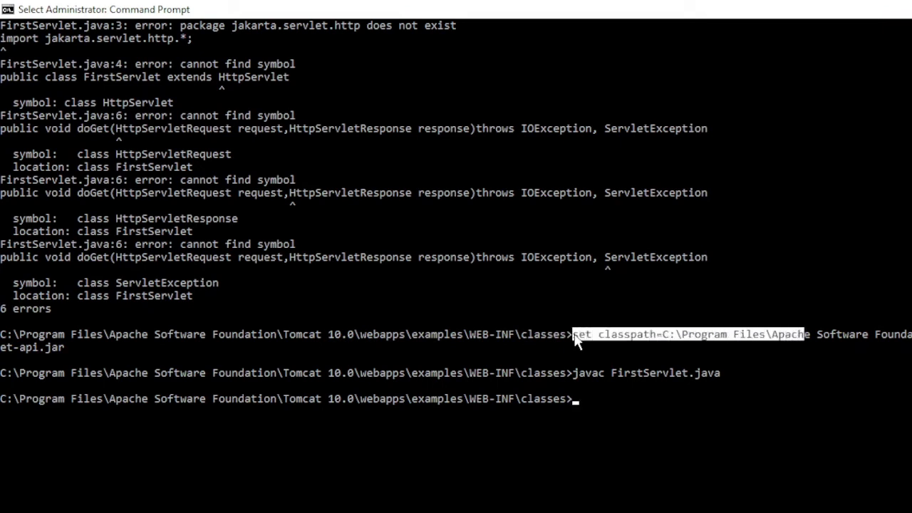
pyautogui.hotkey('shift', 'Right')
pyautogui.hotkey('shift', 'Right')
pyautogui.hotkey('shift', 'Right')
pyautogui.hotkey('shift', 'Right')
pyautogui.hotkey('shift', 'Right')
pyautogui.hotkey('shift', 'Right')
pyautogui.hotkey('shift', 'Right')
pyautogui.hotkey('shift', 'Right')
pyautogui.hotkey('shift', 'Right')
pyautogui.hotkey('shift', 'Right')
pyautogui.hotkey('shift', 'Right')
pyautogui.hotkey('shift', 'Right')
pyautogui.hotkey('shift', 'Right')
pyautogui.hotkey('shift', 'Right')
pyautogui.hotkey('shift', 'Right')
pyautogui.hotkey('shift', 'Right')
pyautogui.hotkey('shift', 'Right')
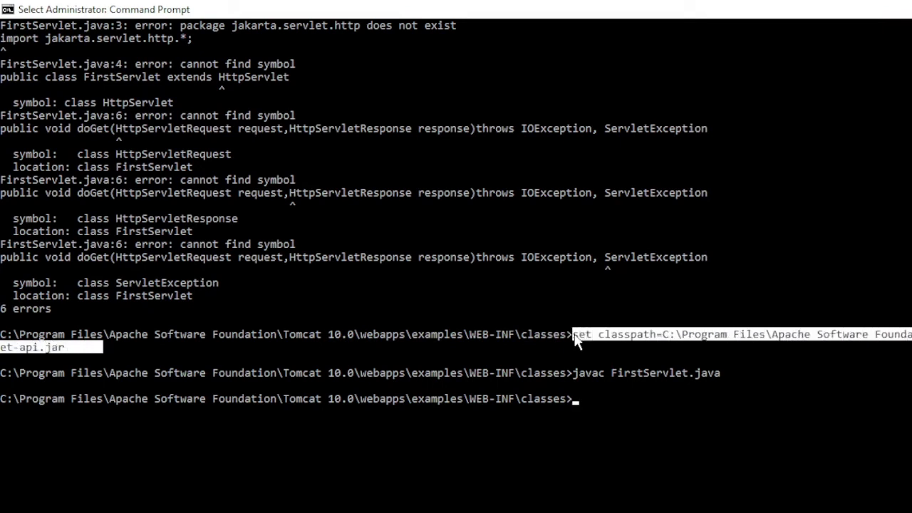
pyautogui.hotkey('ctrl', 'c')
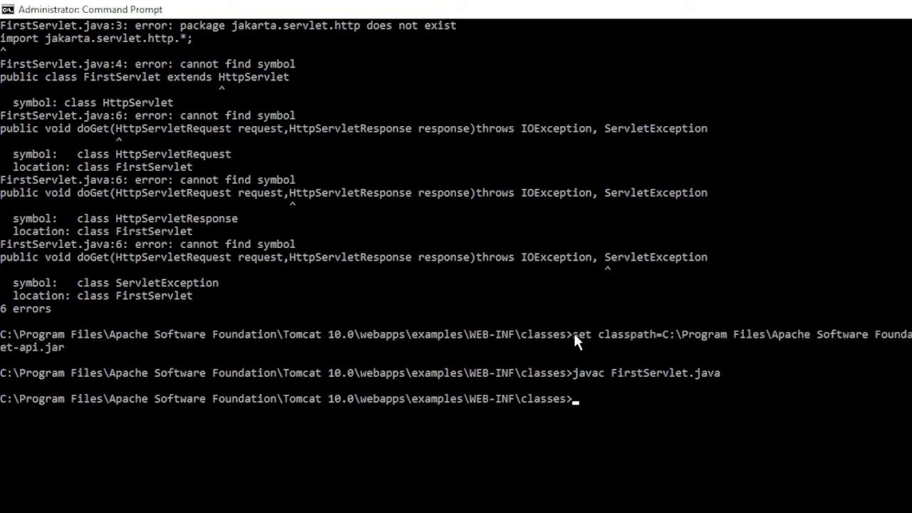